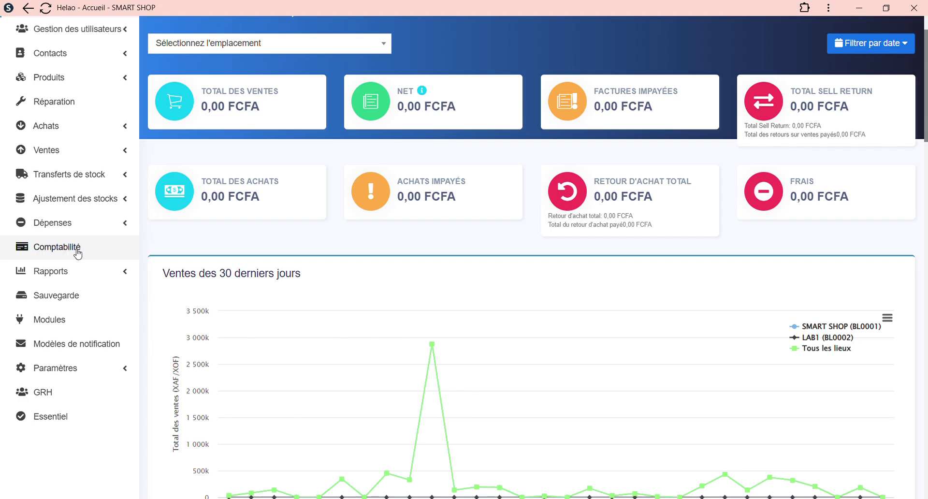
Step: Open the Comptabilité module and review the chart-of-accounts overview and the charts for each account type
left_click(67, 252)
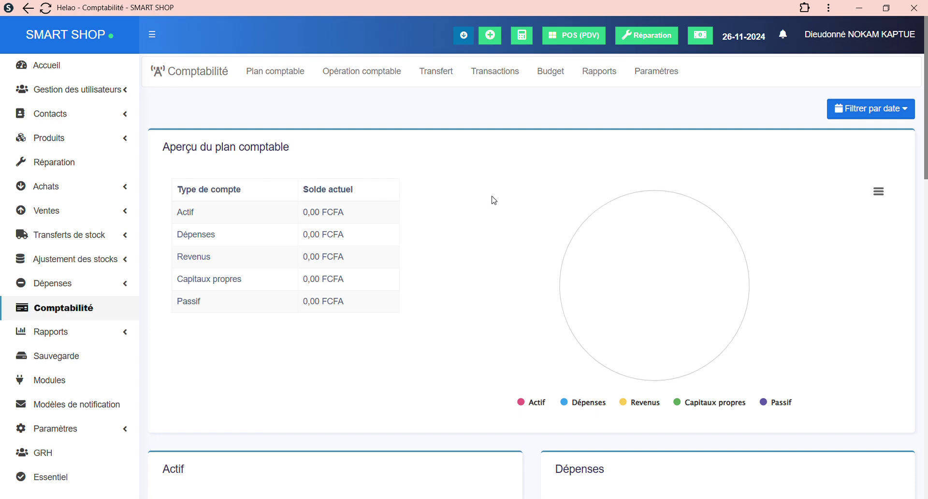
scroll(401, 180, "down", 1)
scroll(394, 193, "up", 1)
scroll(382, 220, "down", 1)
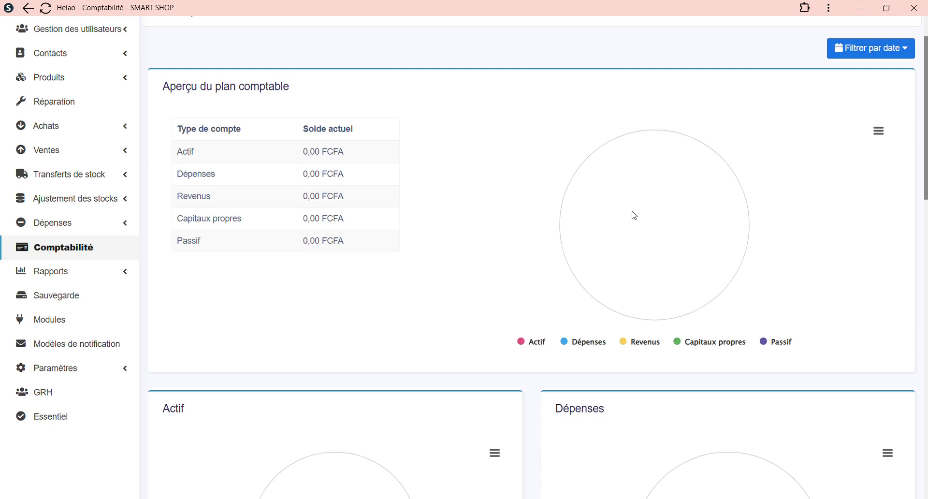
left_click(879, 136)
scroll(519, 210, "down", 1)
scroll(565, 188, "down", 1)
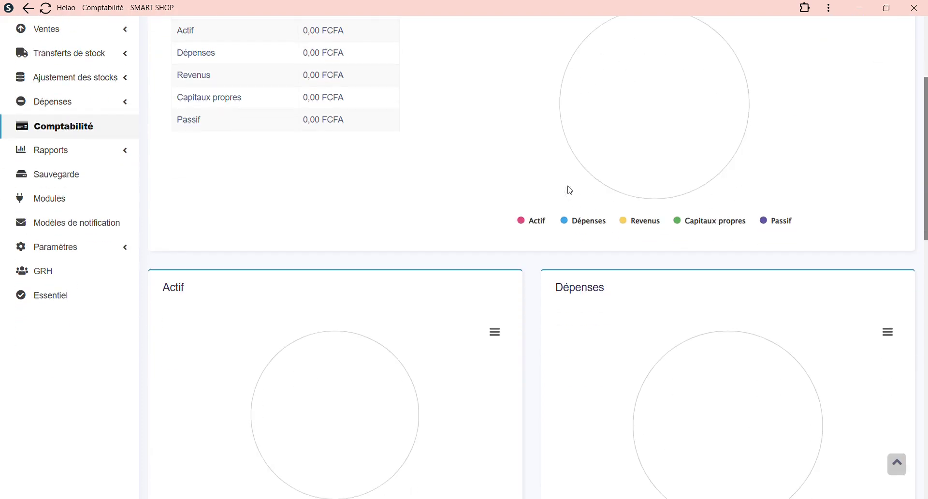
scroll(569, 189, "down", 2)
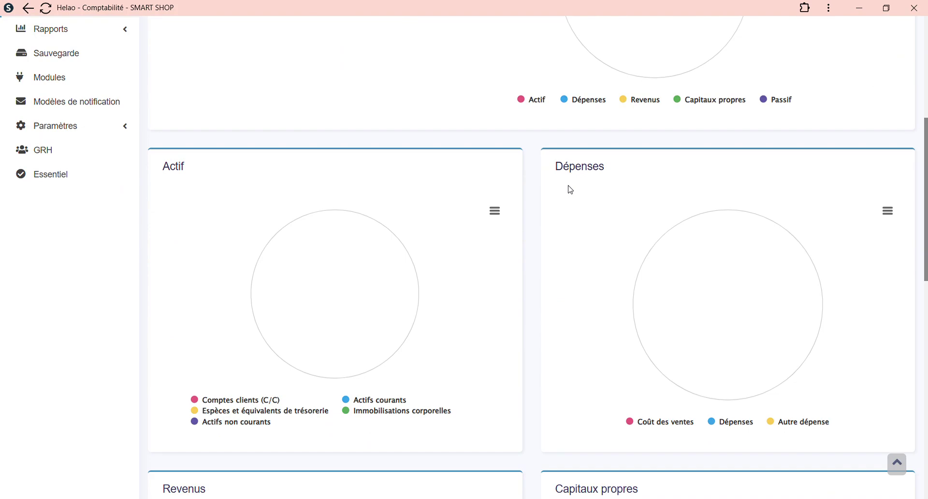
scroll(570, 189, "down", 1)
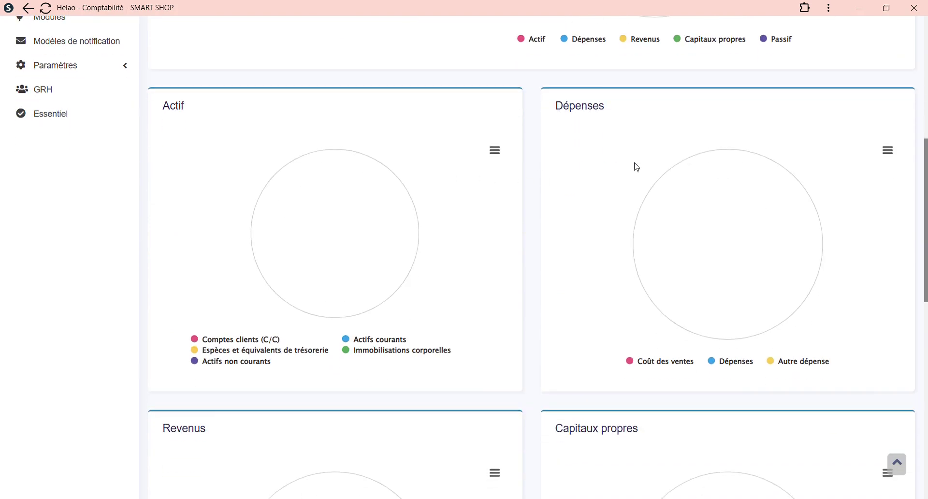
scroll(631, 167, "down", 2)
scroll(522, 278, "down", 1)
scroll(647, 261, "down", 5)
scroll(462, 291, "down", 1)
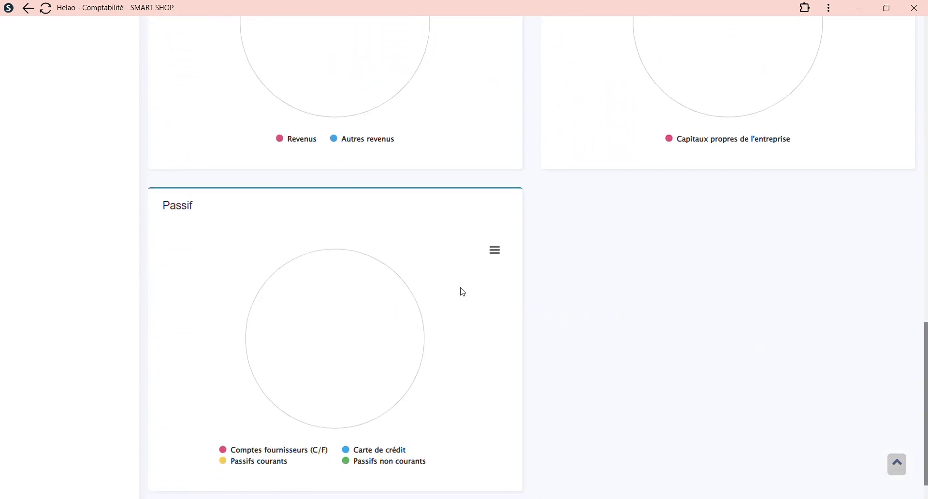
scroll(461, 291, "down", 1)
scroll(459, 291, "up", 7)
scroll(454, 288, "up", 7)
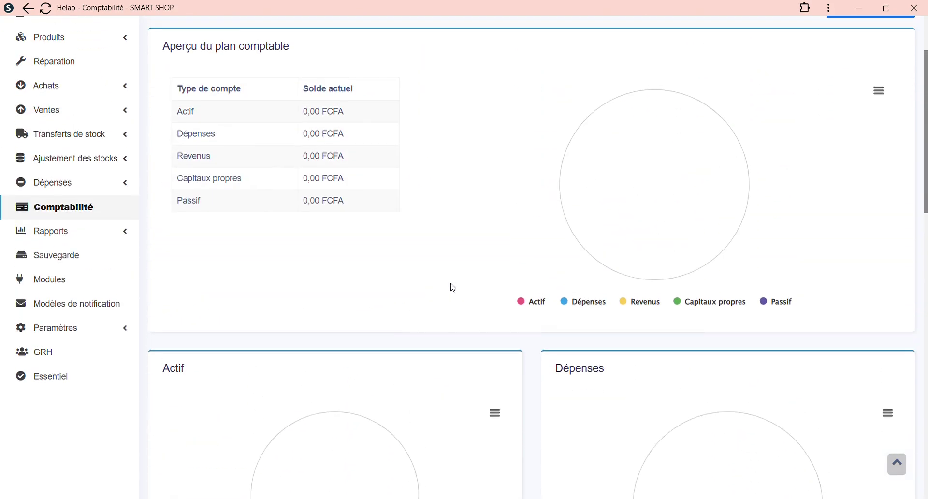
scroll(453, 287, "up", 2)
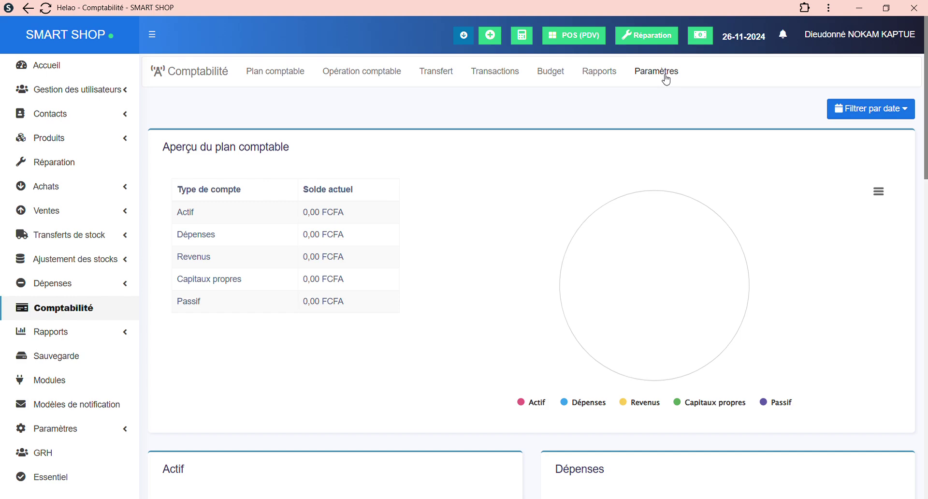
Step: Examine the accounting overview's date filter periods and its custom range calendar, leaving the filter unapplied
left_click(901, 117)
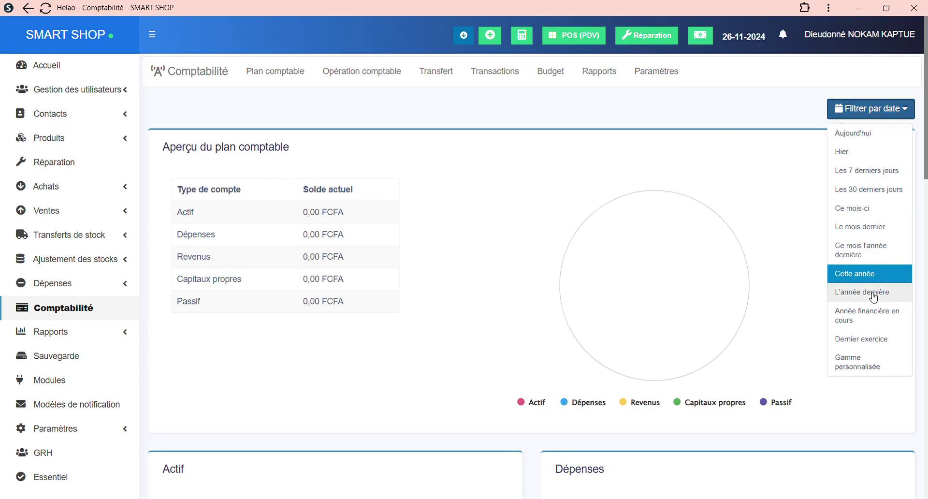
left_click(802, 112)
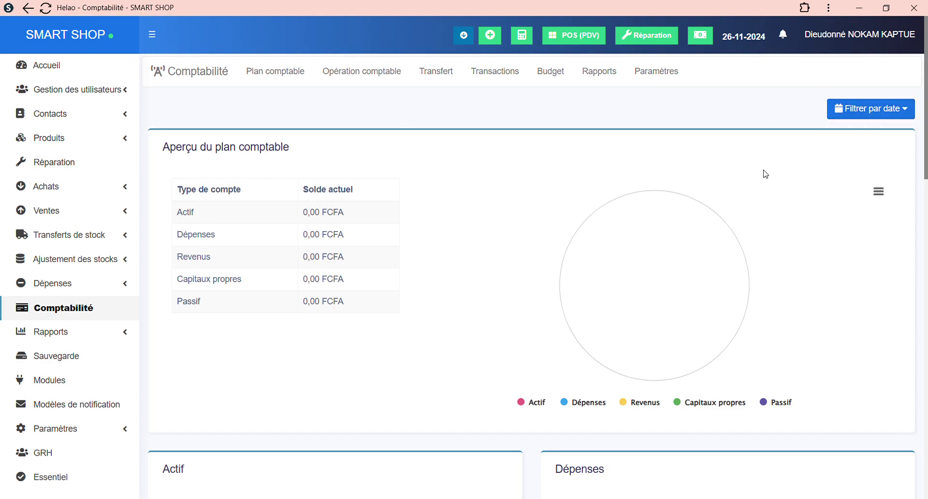
scroll(522, 232, "down", 10)
scroll(773, 218, "up", 8)
scroll(822, 194, "up", 2)
left_click(902, 109)
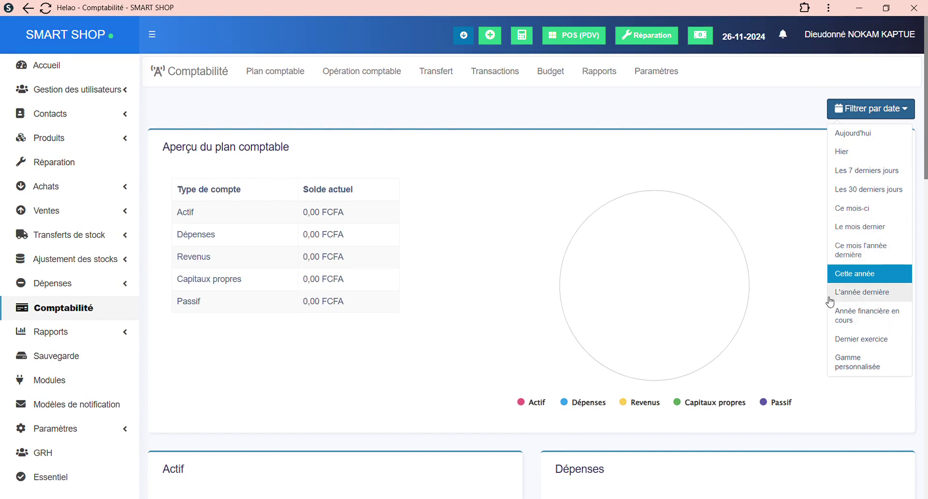
left_click(864, 366)
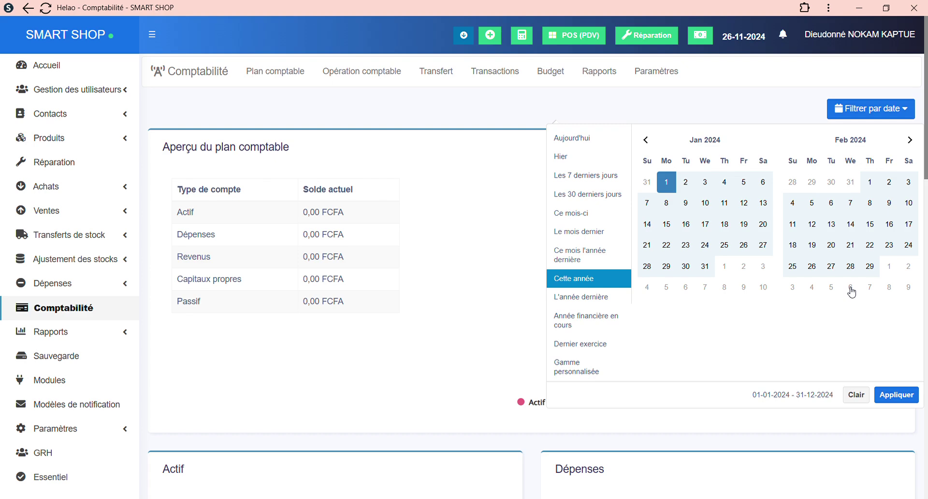
left_click(747, 112)
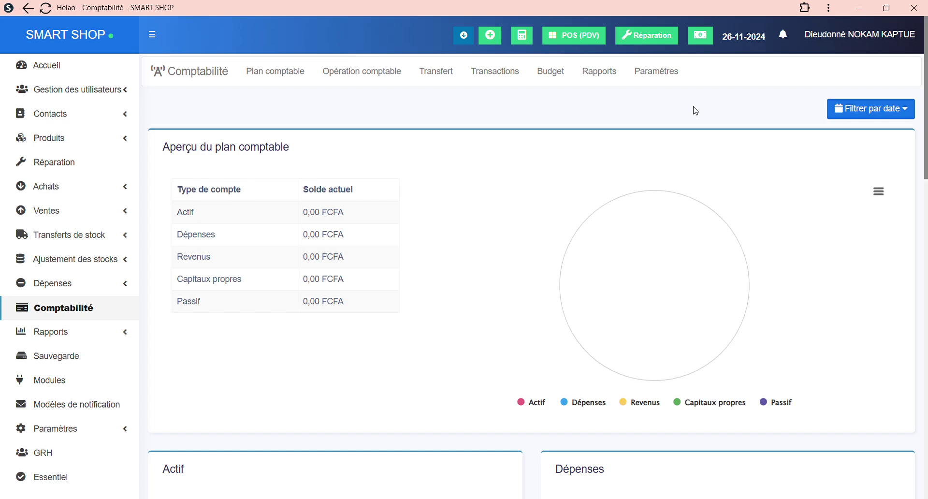
Step: Open the Plan comptable and inspect the Actif branch and its sub-accounts in the tree view, leaving Actif collapsed
left_click(269, 80)
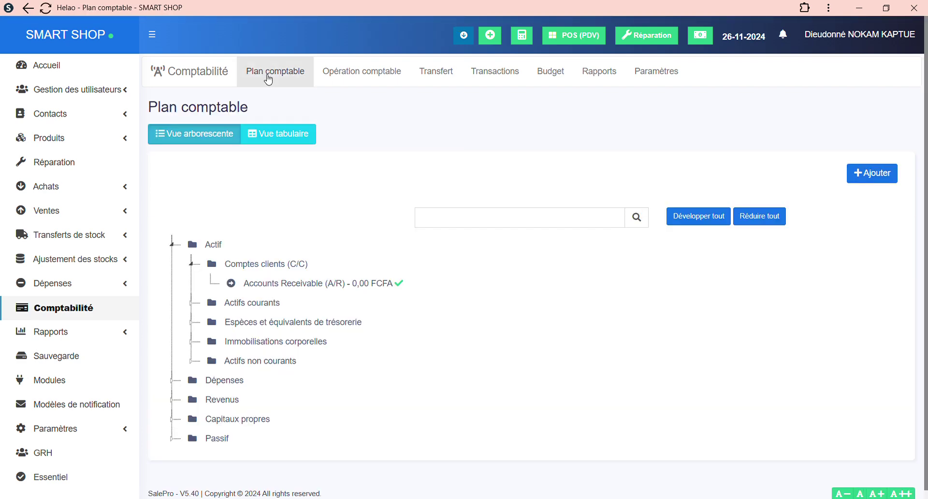
left_click(173, 245)
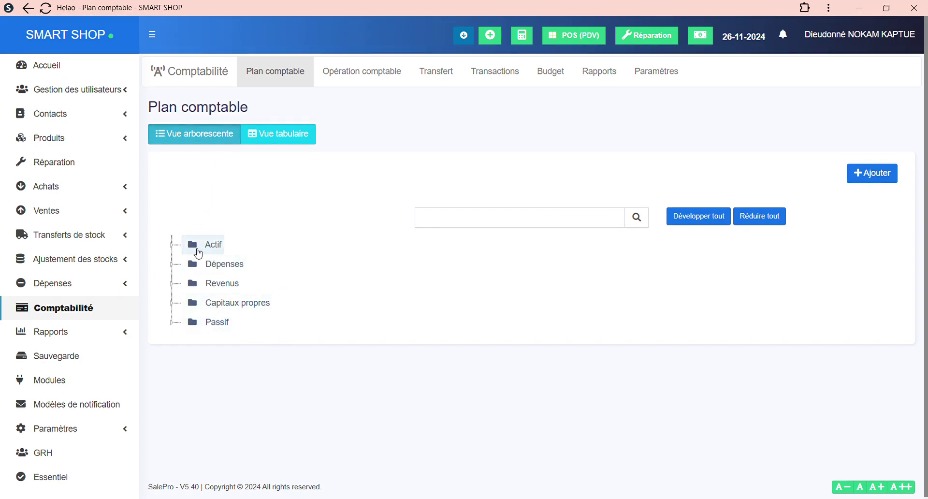
left_click(170, 250)
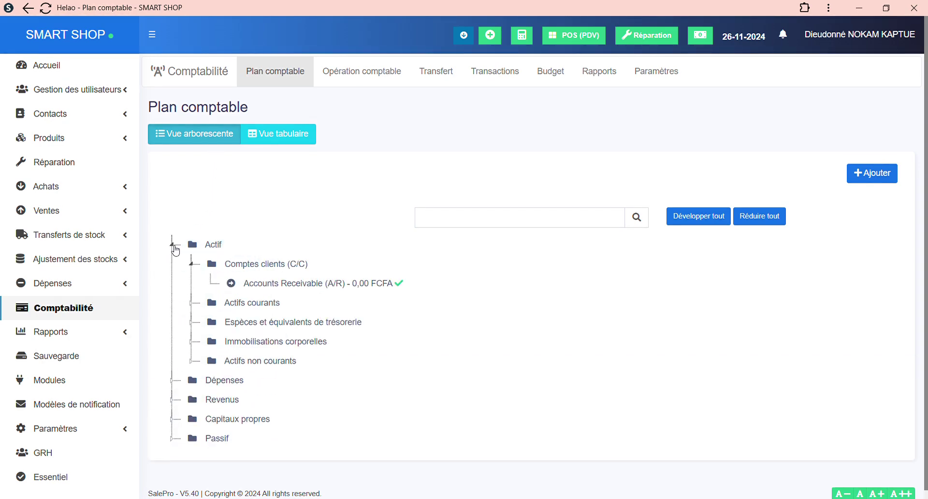
left_click(197, 267)
left_click(196, 265)
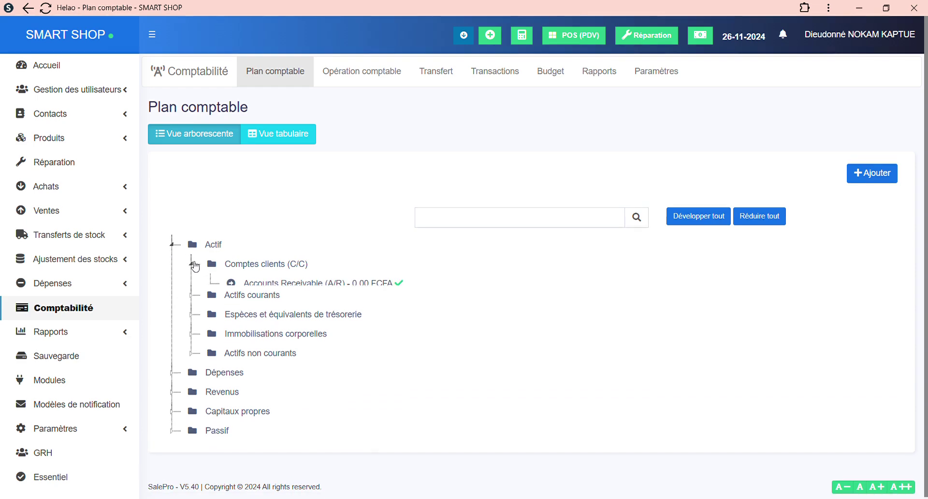
left_click(190, 303)
left_click(191, 303)
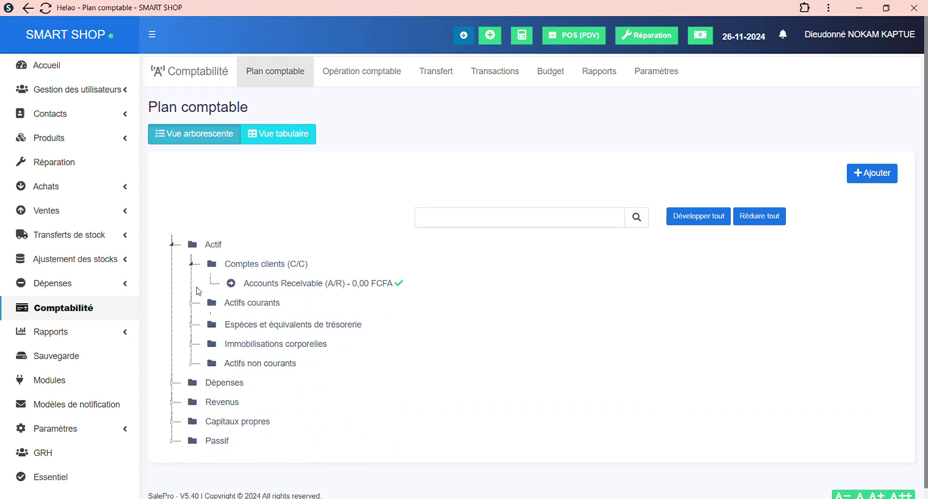
left_click(197, 266)
left_click(173, 251)
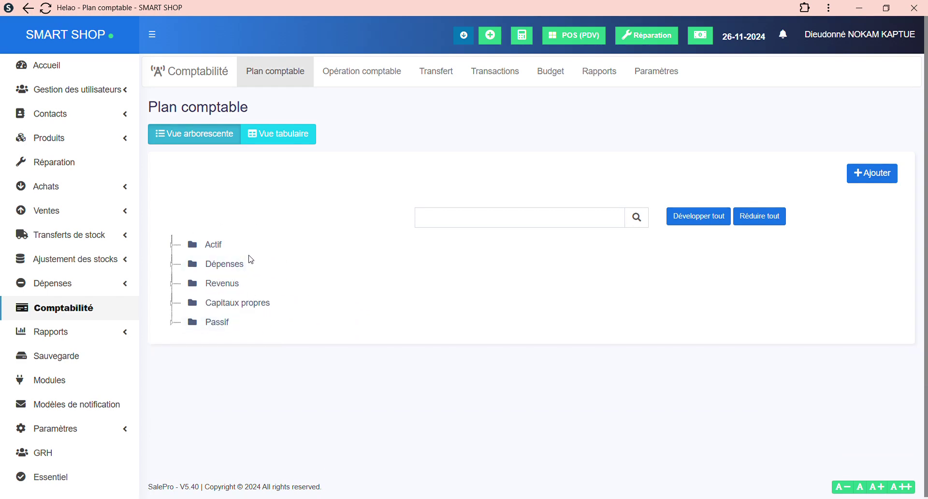
Step: Switch the chart of accounts to the tabular view and look through the full list of accounts
left_click(293, 139)
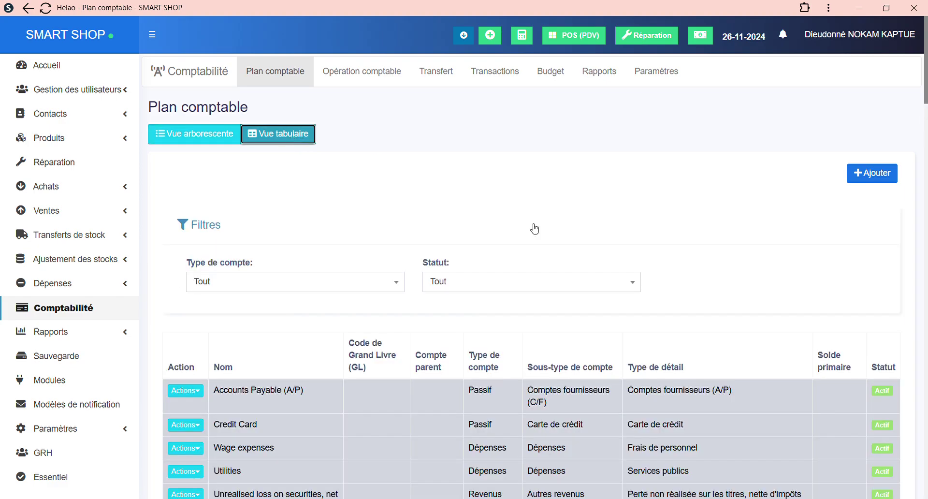
scroll(551, 195, "down", 10)
scroll(674, 250, "up", 6)
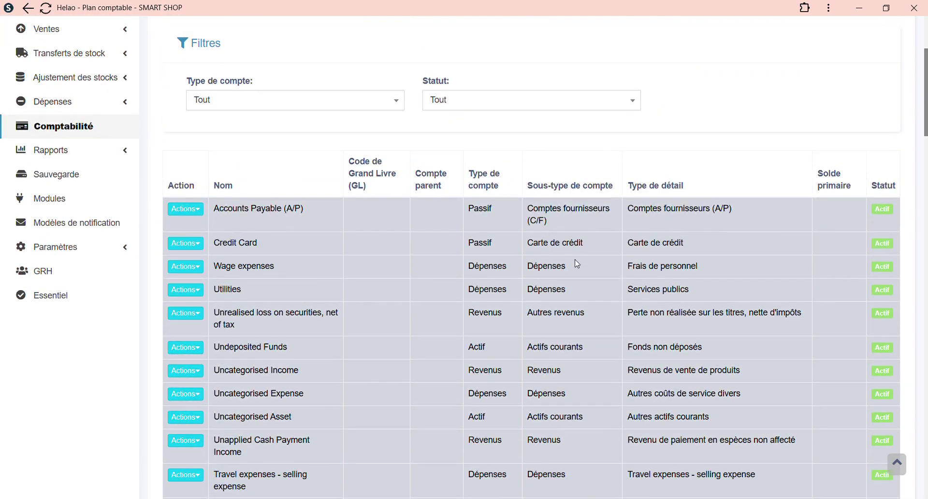
scroll(408, 258, "down", 3)
scroll(431, 246, "up", 4)
scroll(491, 227, "down", 6)
scroll(492, 227, "up", 3)
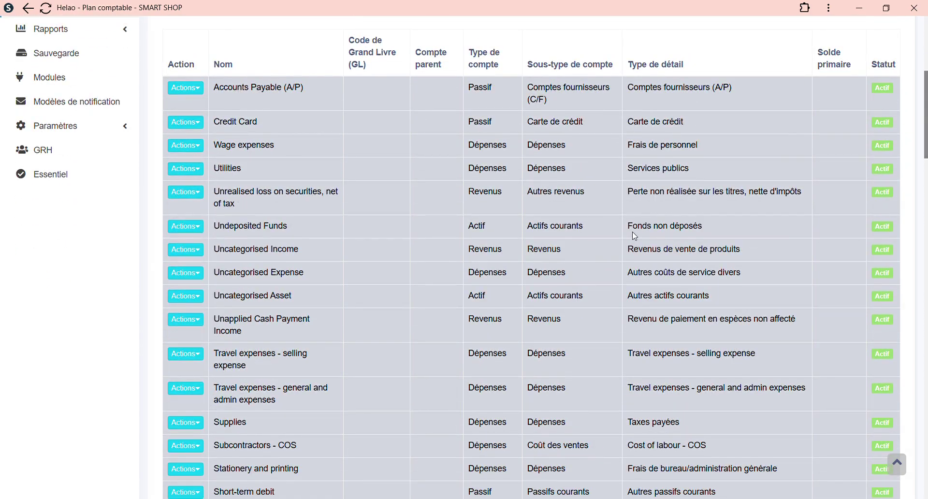
scroll(635, 236, "down", 10)
scroll(636, 239, "down", 12)
scroll(633, 237, "down", 6)
scroll(635, 238, "up", 19)
scroll(634, 237, "up", 16)
scroll(242, 344, "down", 2)
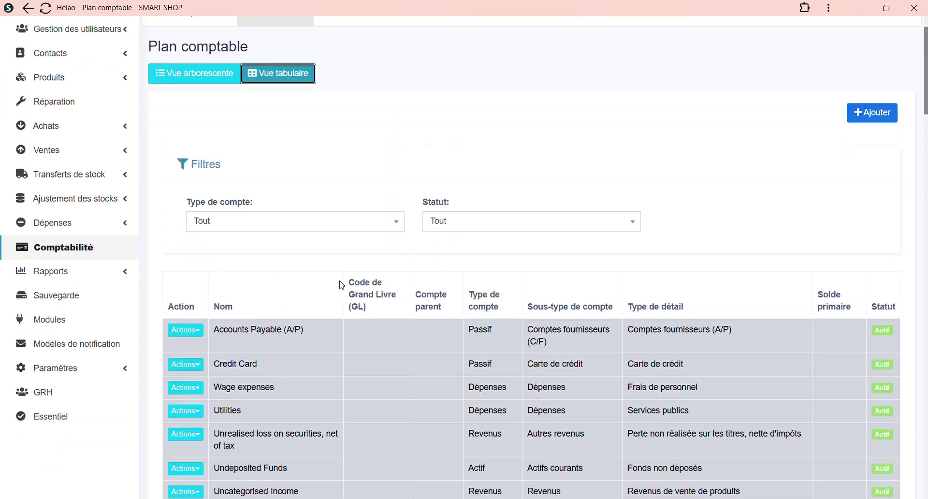
Step: Examine the accounts table's columns, including name, general ledger code, parent account, account type, sub-type and detail type
scroll(367, 248, "down", 2)
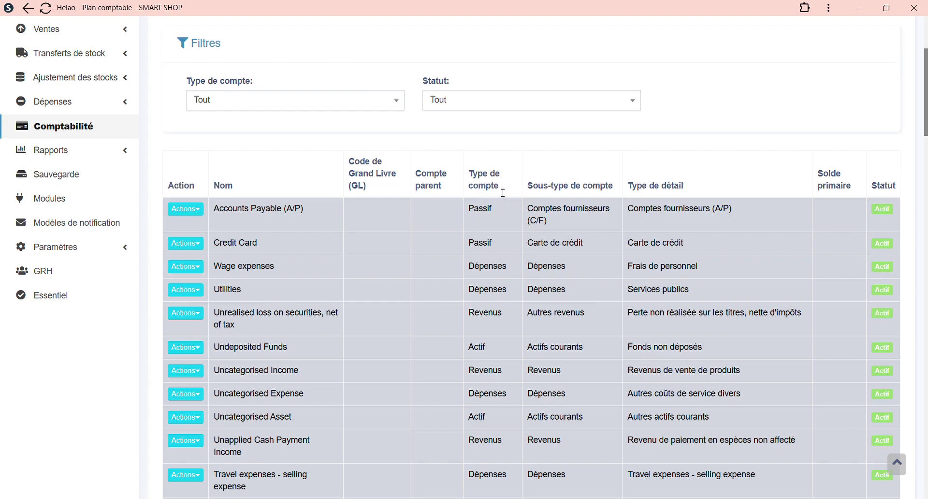
scroll(498, 164, "down", 1)
scroll(499, 190, "up", 2)
scroll(542, 190, "up", 2)
scroll(545, 219, "down", 2)
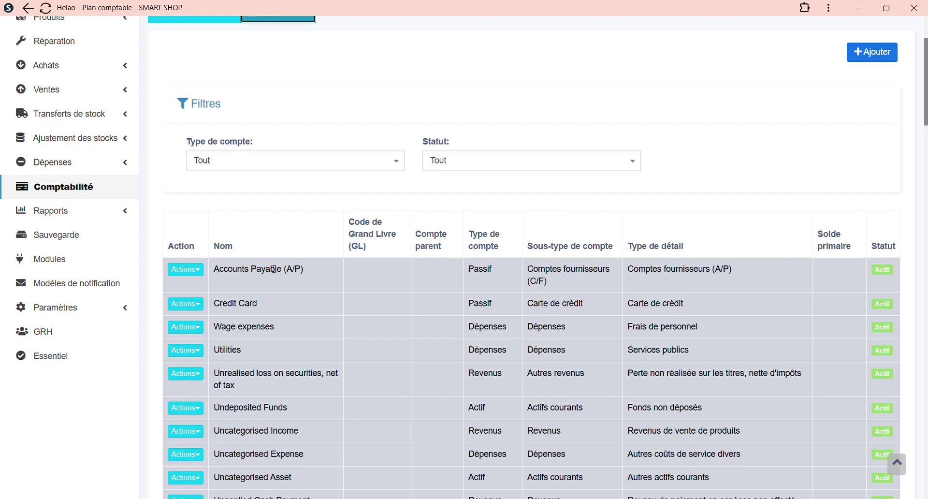
scroll(246, 305, "down", 4)
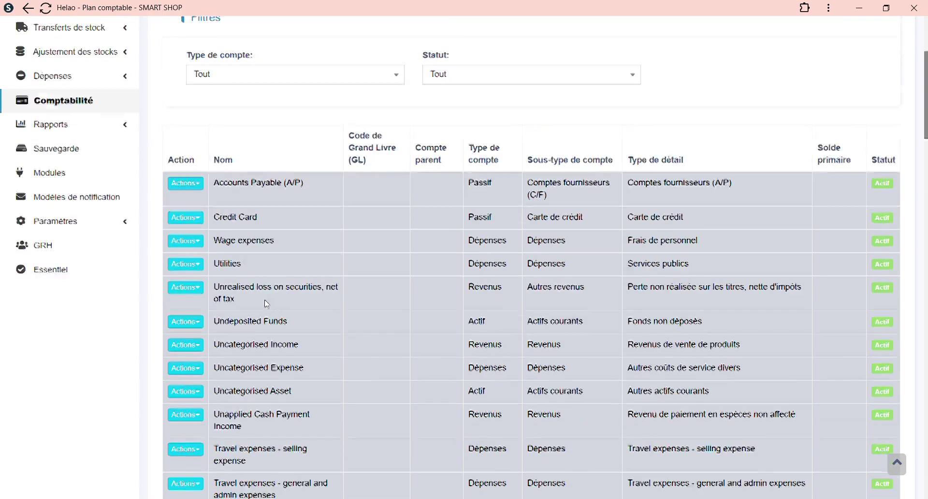
scroll(261, 283, "up", 3)
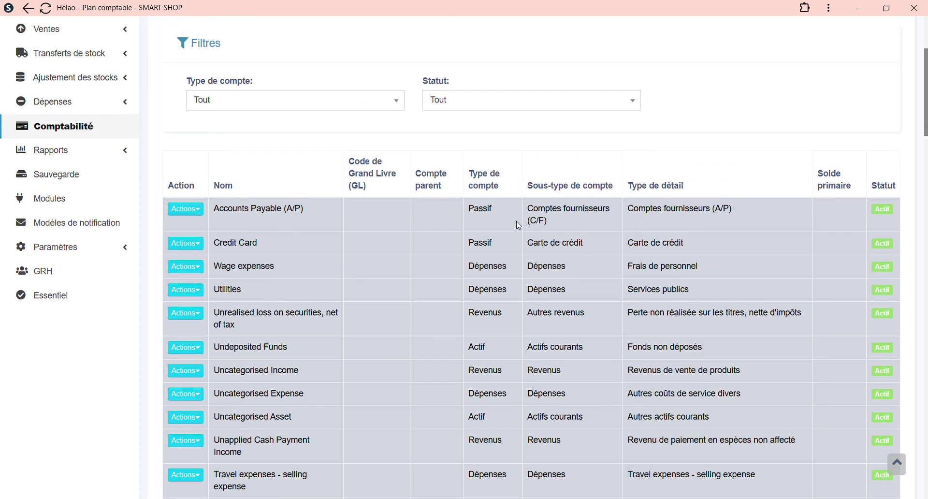
scroll(406, 222, "up", 1)
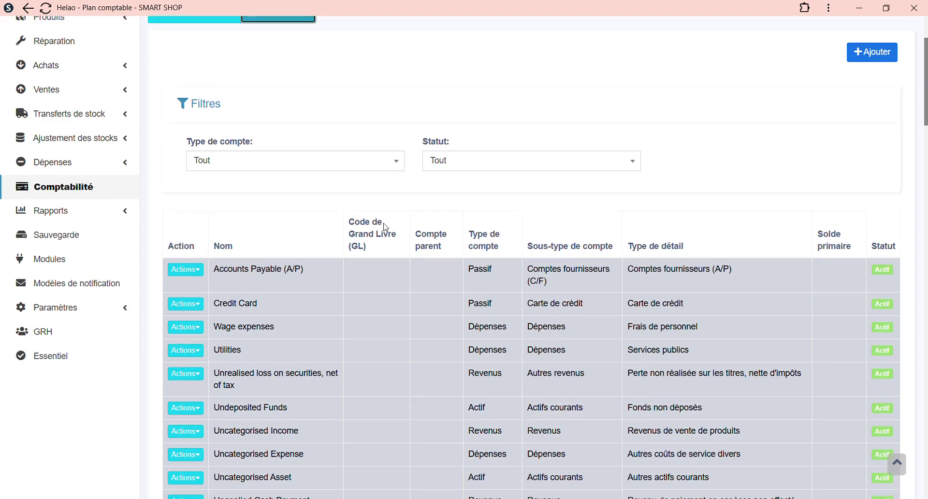
scroll(392, 225, "up", 1)
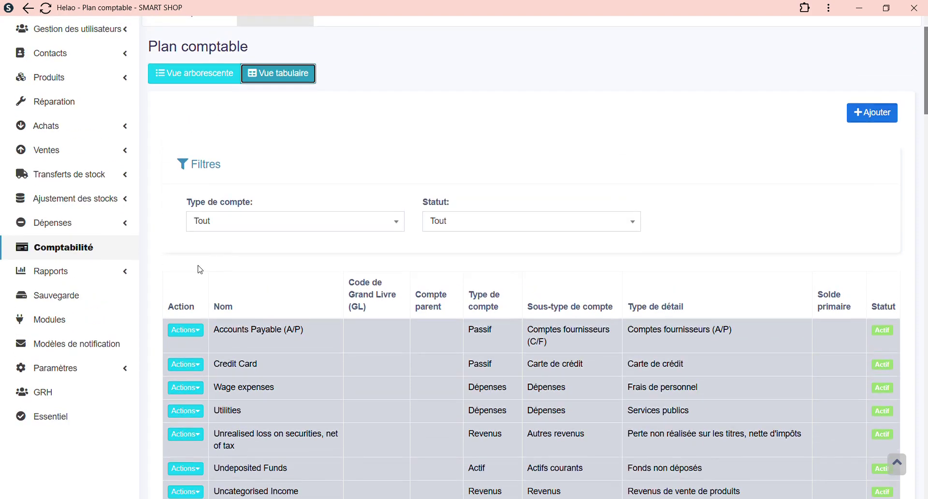
Step: Open the Accounts Payable (A/P) account for editing and examine its type, sub-type, detail type and name fields
left_click(194, 331)
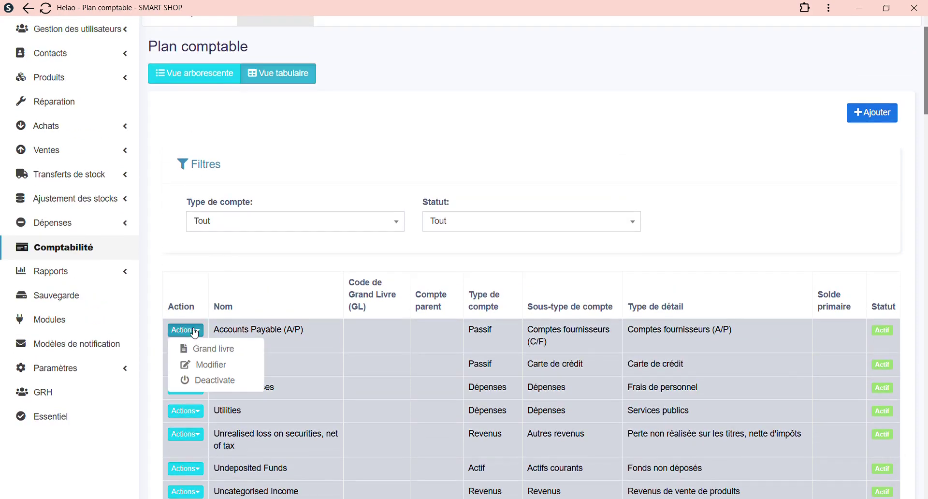
left_click(210, 368)
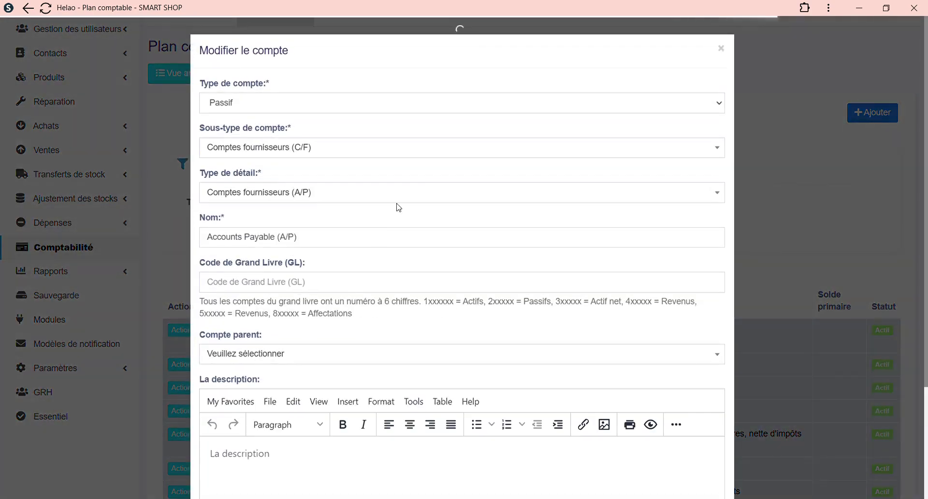
scroll(226, 197, "down", 1)
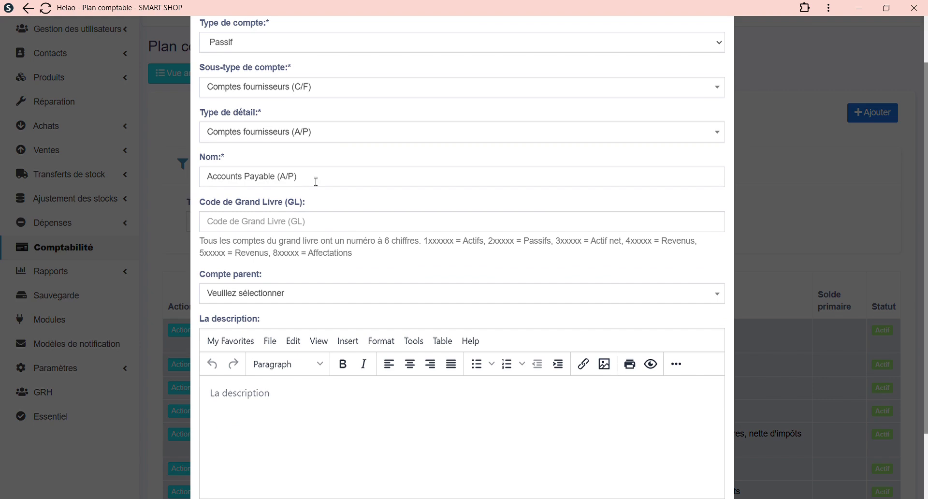
triple_click(296, 176)
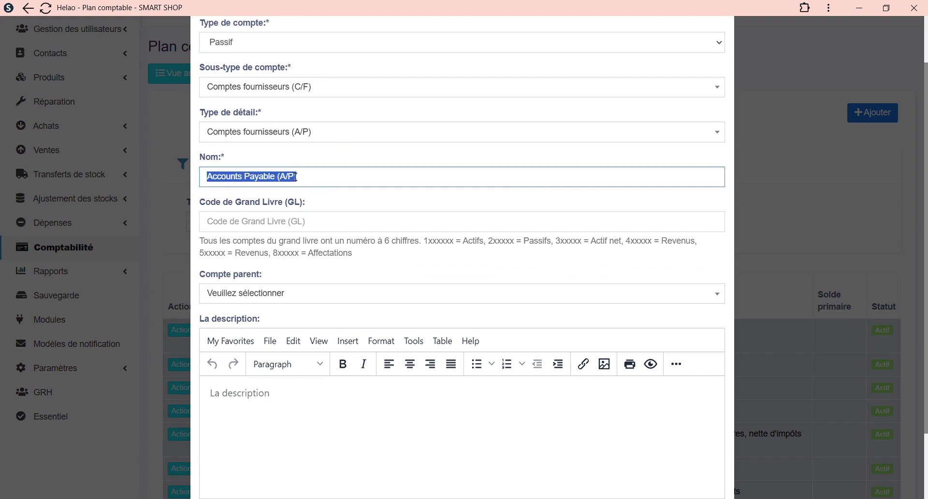
left_click(317, 183)
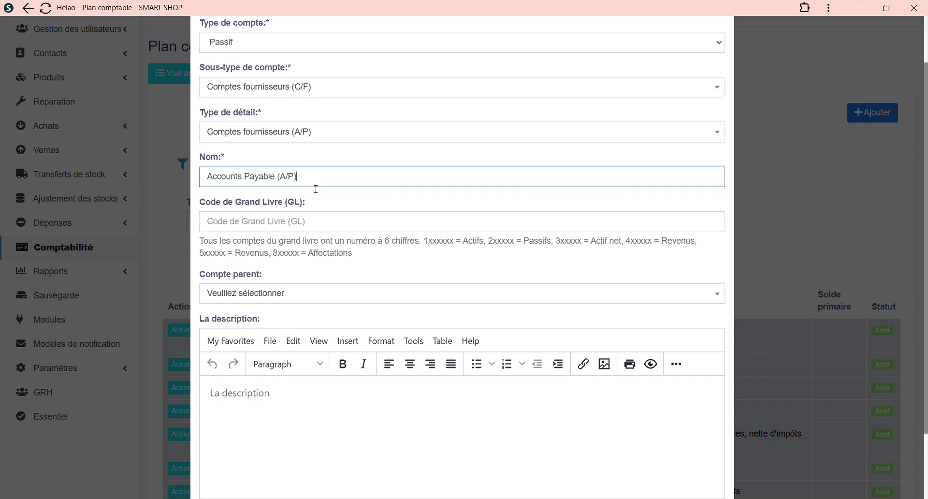
Step: Review the account's general ledger code, parent account and description fields, and close the form without saving
scroll(316, 194, "down", 2)
scroll(365, 358, "up", 1)
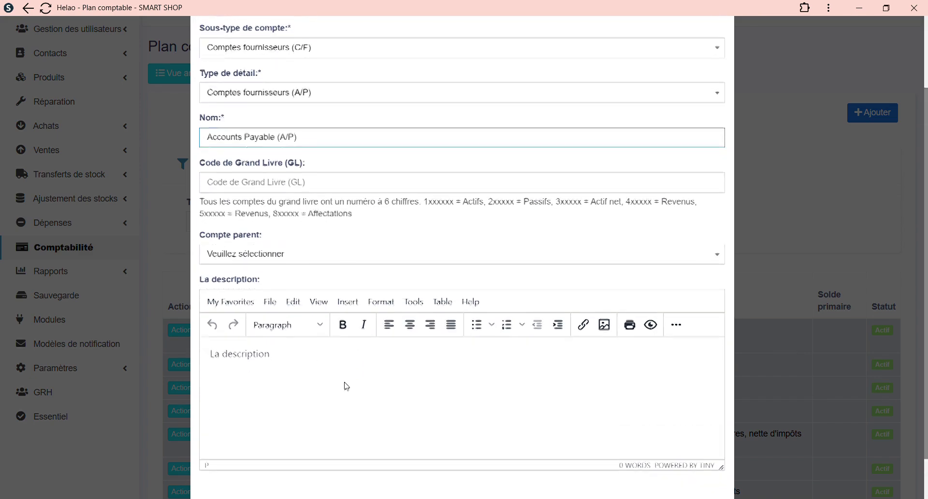
scroll(346, 386, "down", 1)
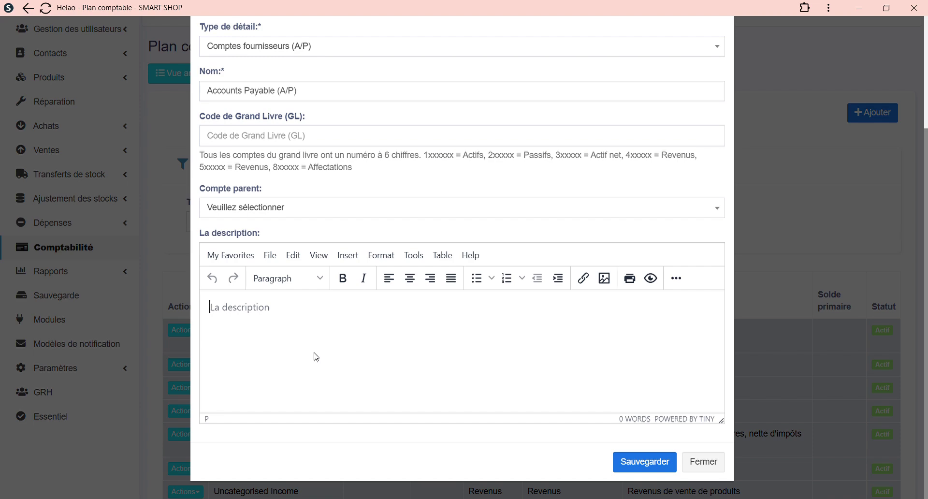
left_click(253, 136)
left_click(367, 119)
scroll(369, 169, "up", 3)
scroll(408, 252, "down", 3)
left_click(704, 459)
Step: Inspect the actions offered for Accounts Payable (A/P) and look through the accounts table
scroll(428, 261, "down", 1)
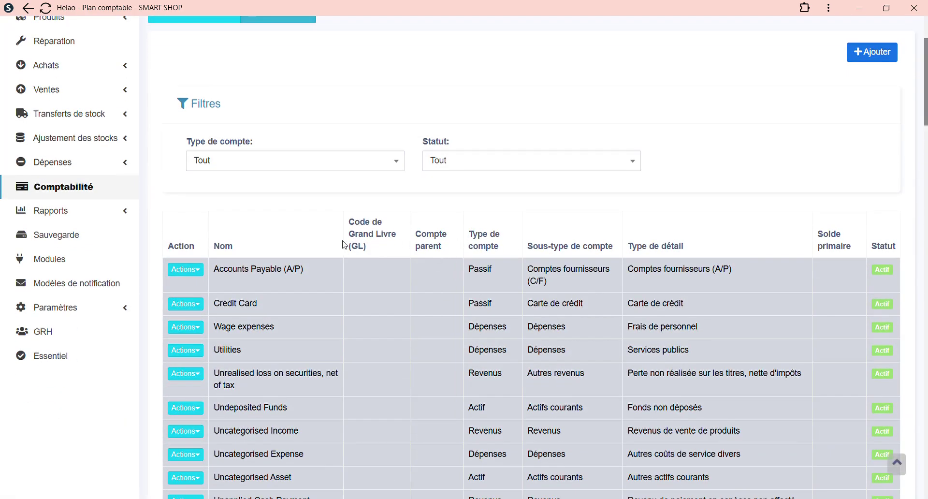
left_click(202, 271)
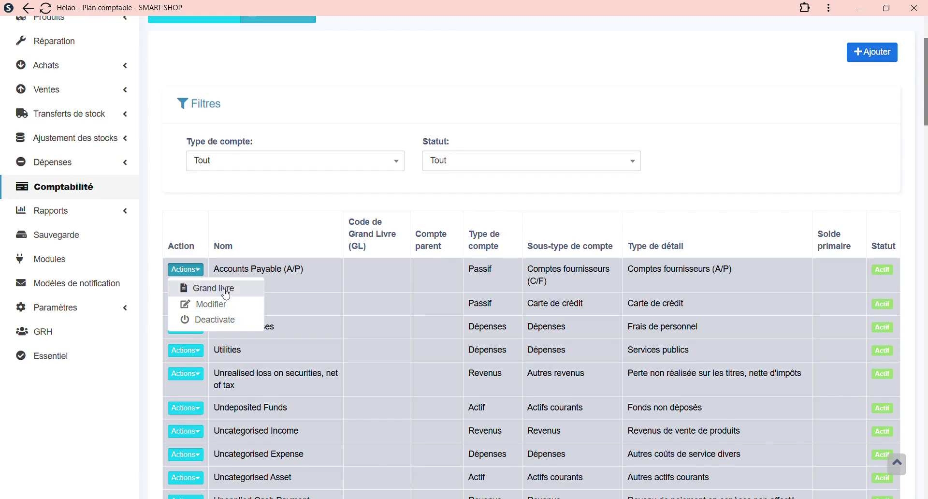
left_click(343, 225)
scroll(502, 275, "down", 12)
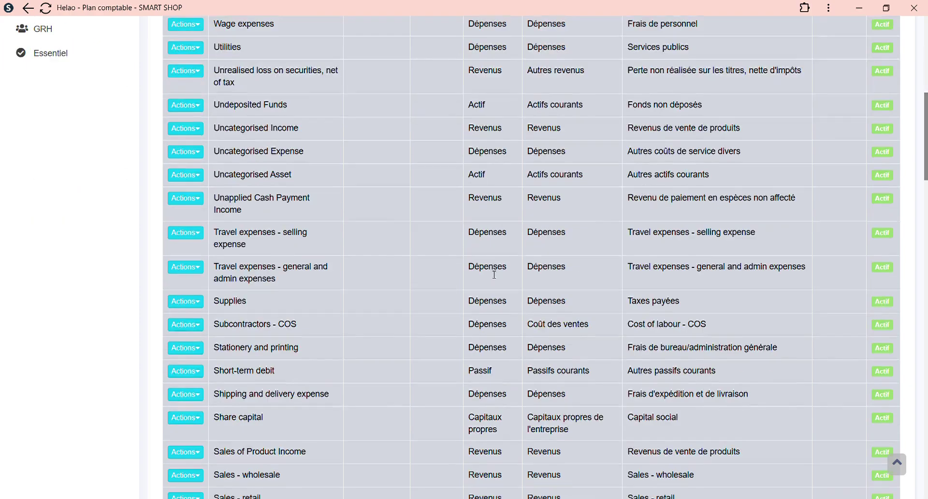
scroll(503, 271, "up", 15)
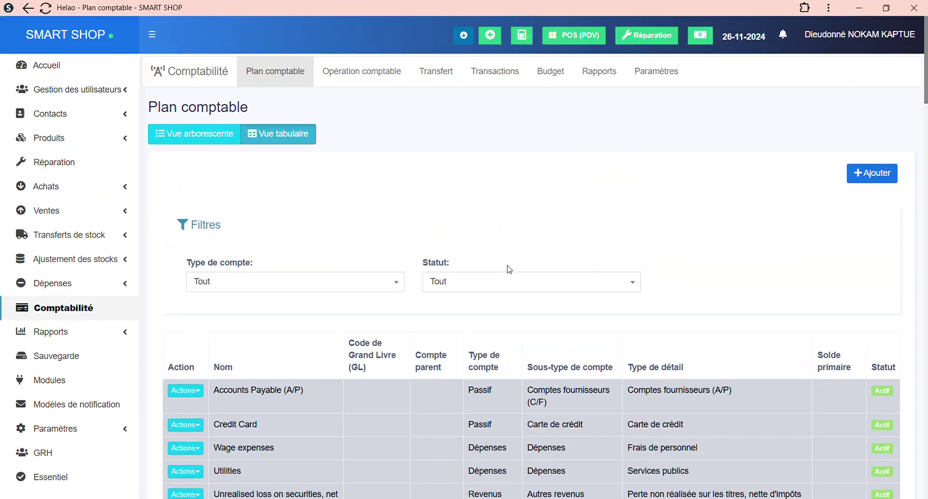
Step: Compare the tree and tabular views, and review the Grand livre, Modifier and Deactivate actions of Accounts Payable (A/P) without applying any
left_click(187, 143)
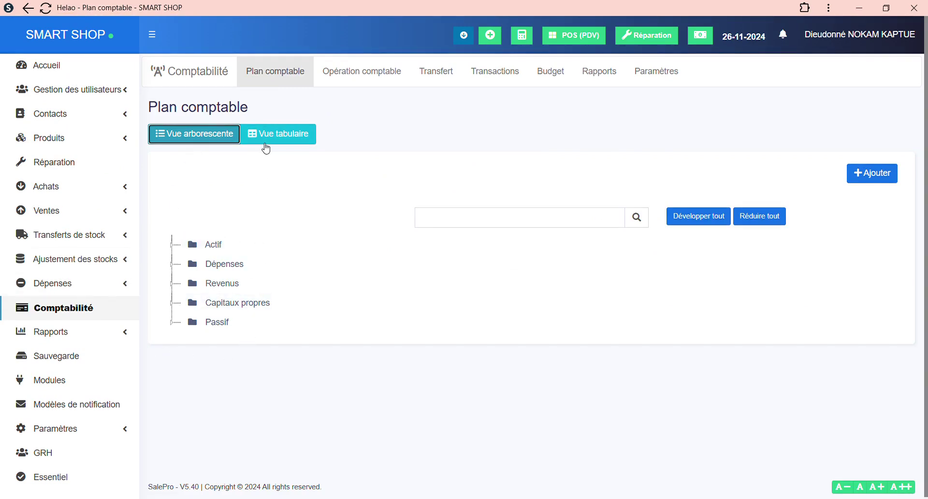
left_click(287, 136)
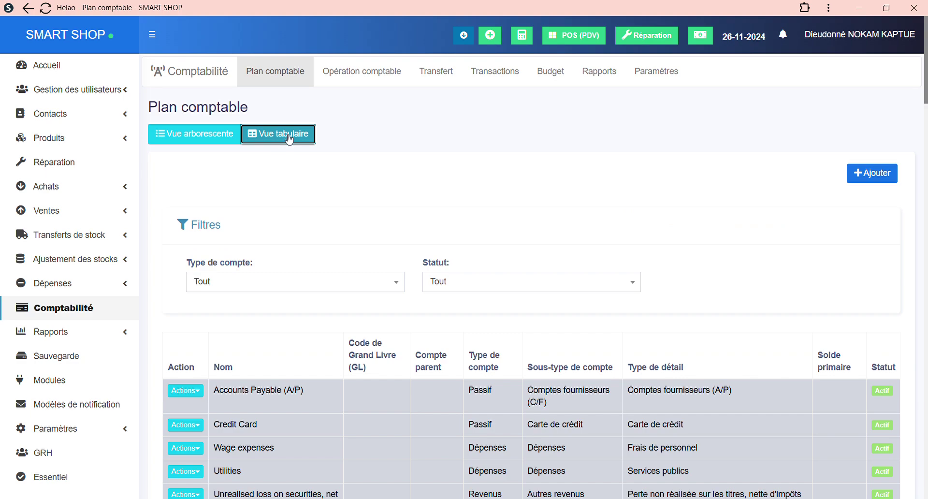
scroll(261, 186, "down", 4)
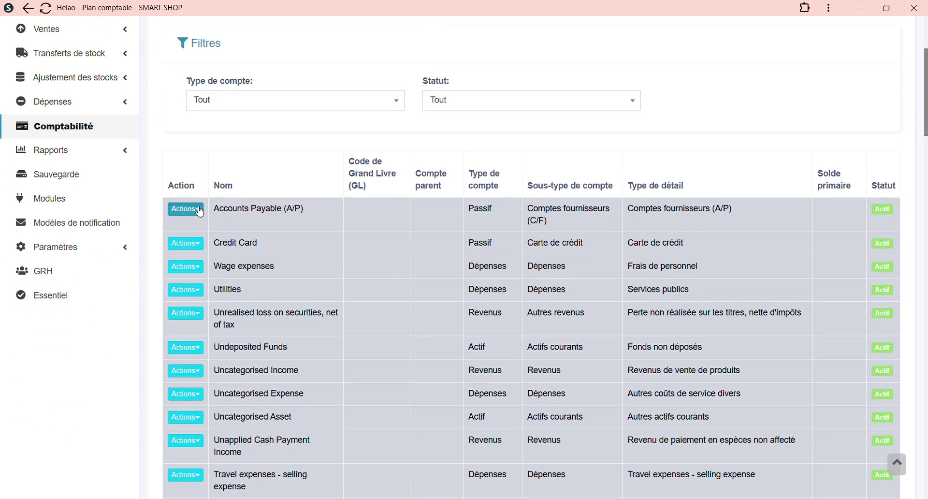
left_click(186, 208)
left_click(228, 293)
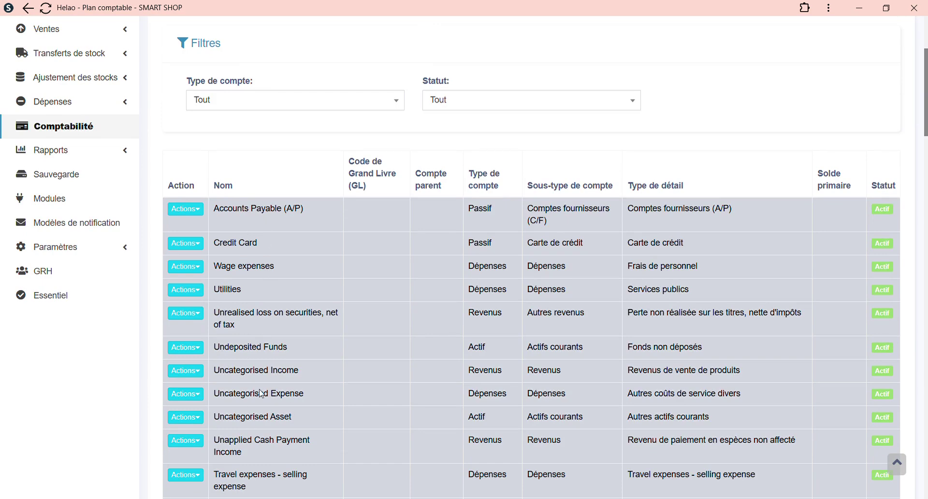
left_click(184, 209)
left_click(292, 209)
left_click(189, 212)
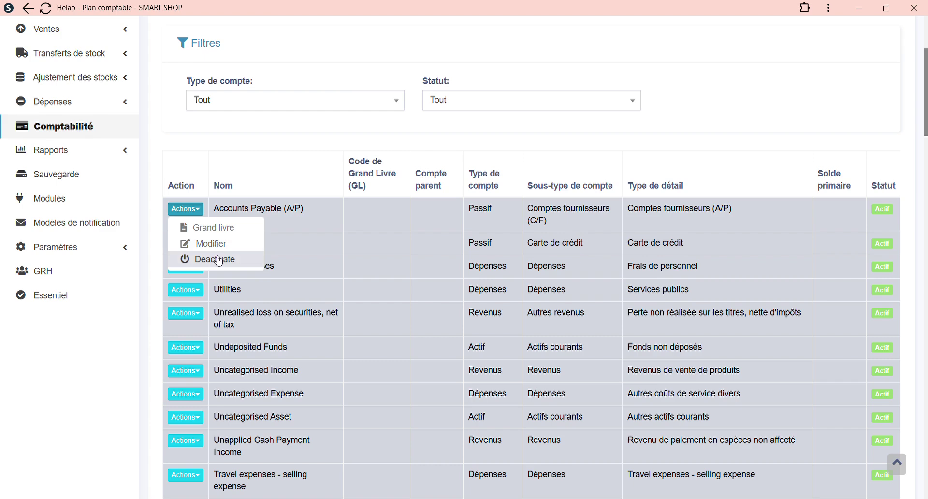
left_click(325, 198)
Step: In the tree view, inspect the actions of Accounts Receivable (A/R) under Actif > Comptes clients (C/C), leaving Actif collapsed
scroll(382, 188, "up", 4)
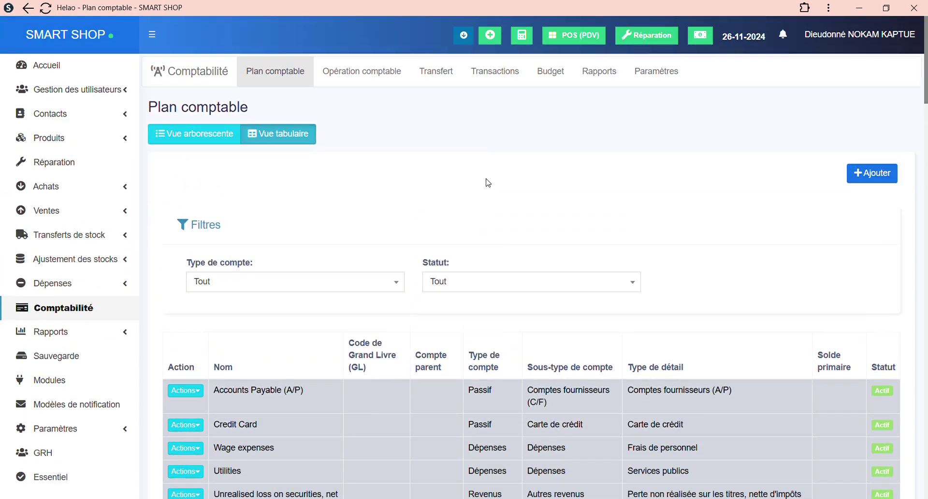
left_click(191, 144)
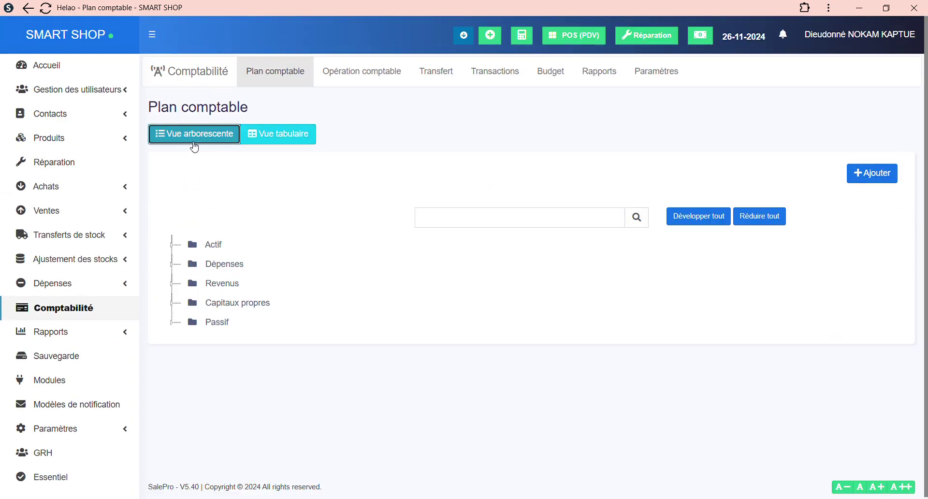
left_click(172, 244)
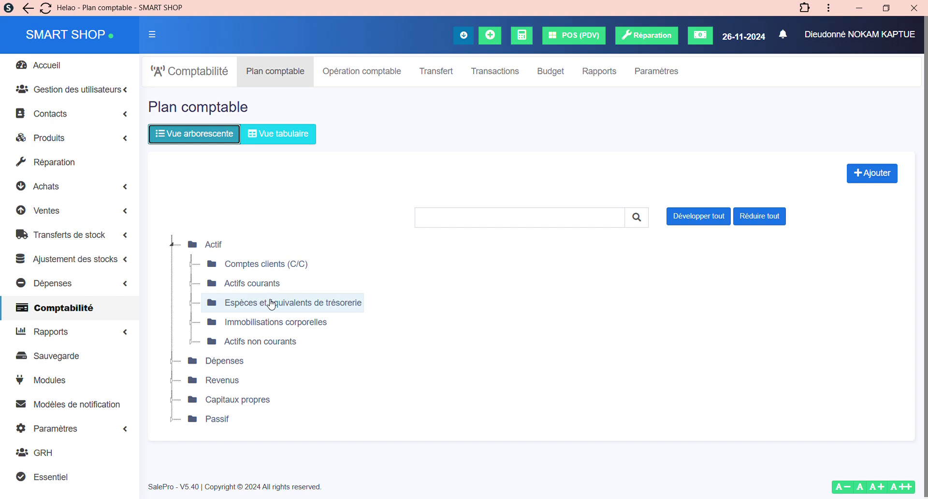
left_click(191, 263)
mouse_move(392, 282)
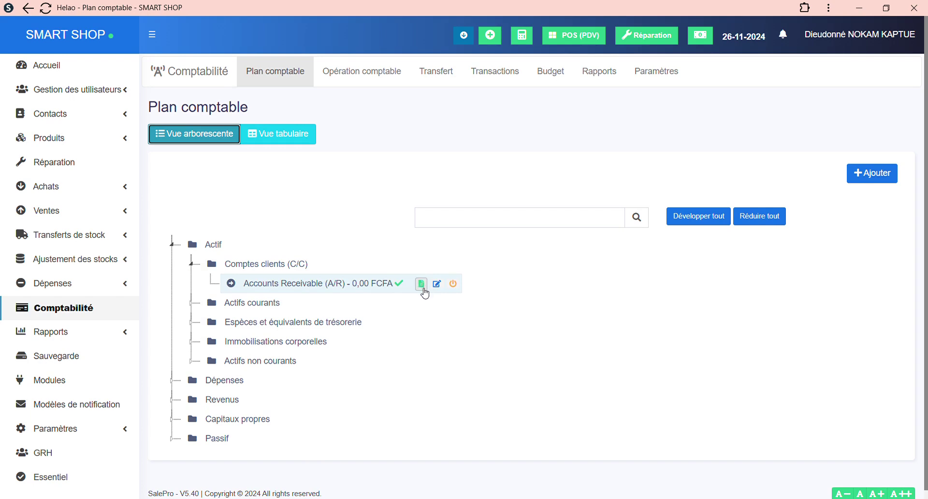
left_click(196, 265)
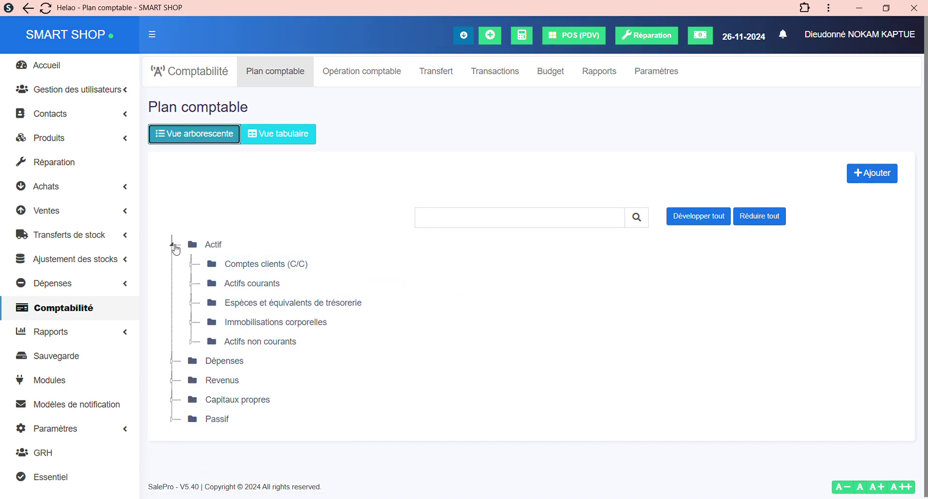
left_click(173, 245)
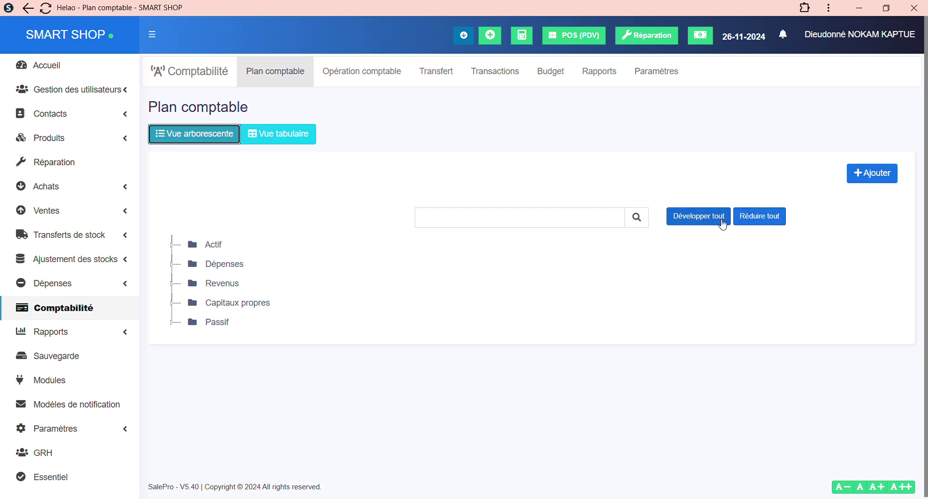
Step: Expand the whole chart of accounts tree, look through all branches down to Passif, and collapse everything again
left_click(697, 216)
scroll(683, 245, "down", 9)
scroll(682, 260, "up", 7)
scroll(681, 261, "down", 10)
scroll(681, 265, "down", 20)
scroll(682, 265, "down", 6)
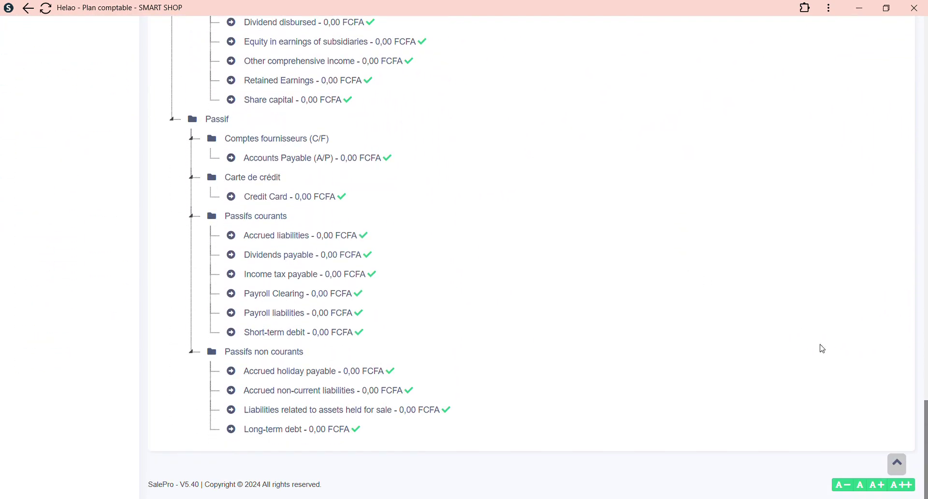
left_click(897, 464)
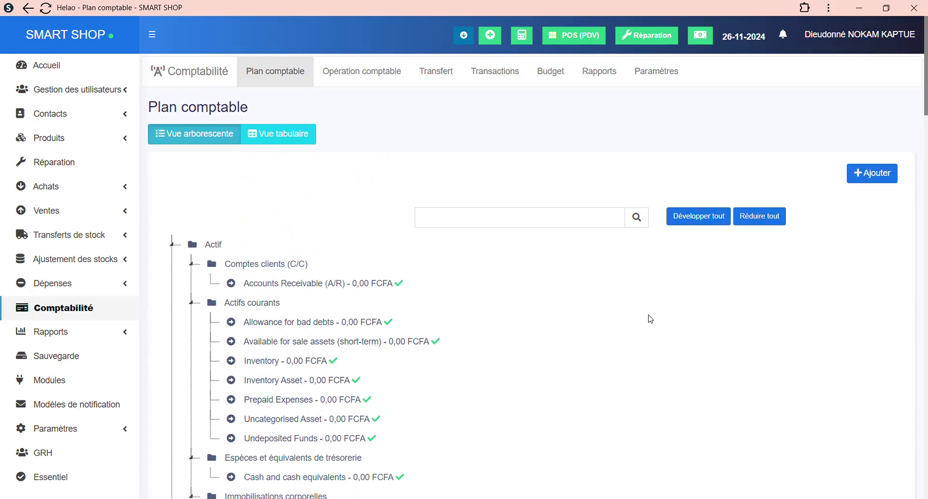
left_click(770, 226)
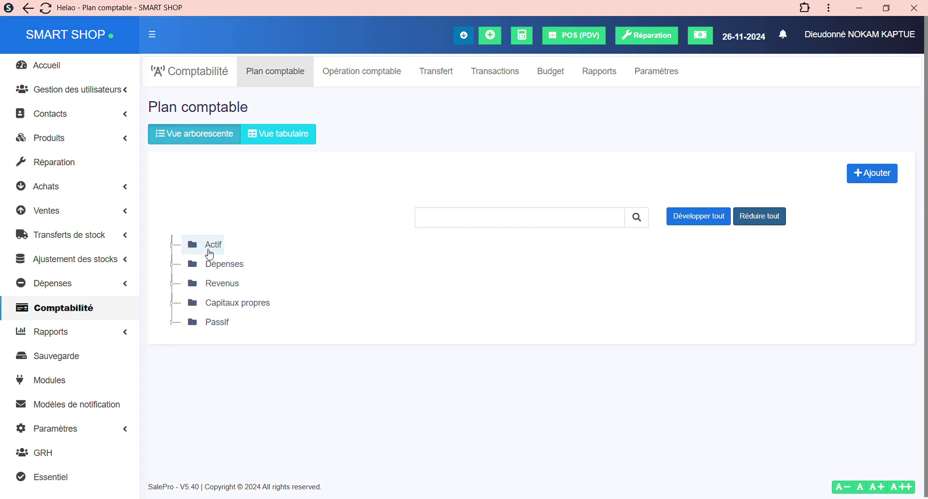
Step: Inspect the Comptes clients (C/C) branch under Actif once more, collapse it, and activate the tree's search field
left_click(171, 244)
left_click(192, 263)
left_click(192, 263)
left_click(173, 245)
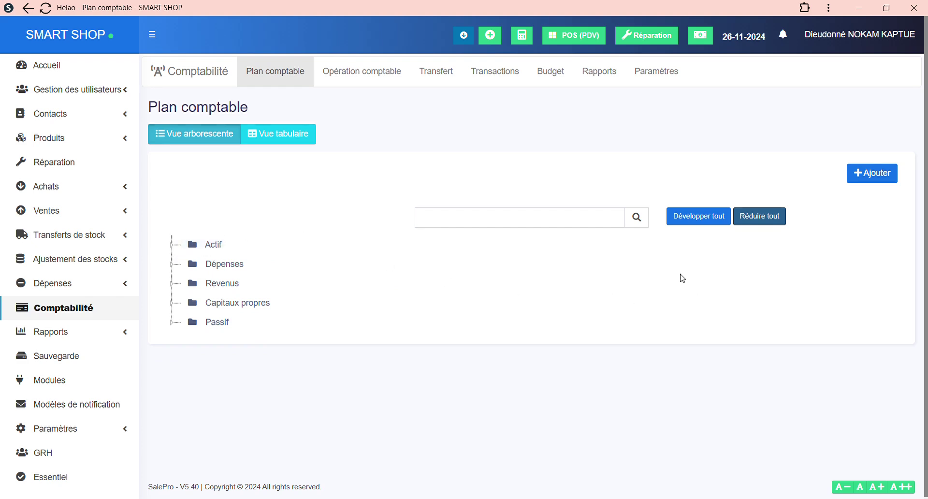
left_click(567, 226)
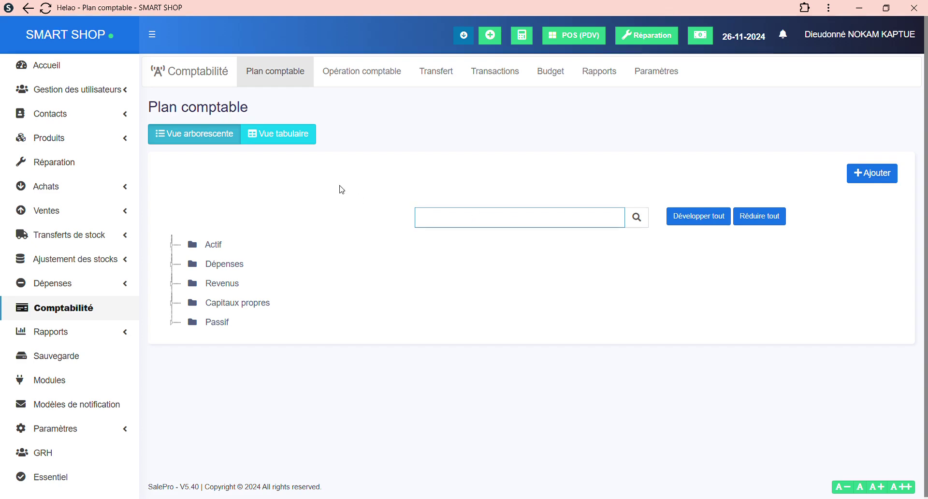
Step: Switch to the tabular view, filter the accounts by account type Actif, and look through the matching rows
left_click(291, 141)
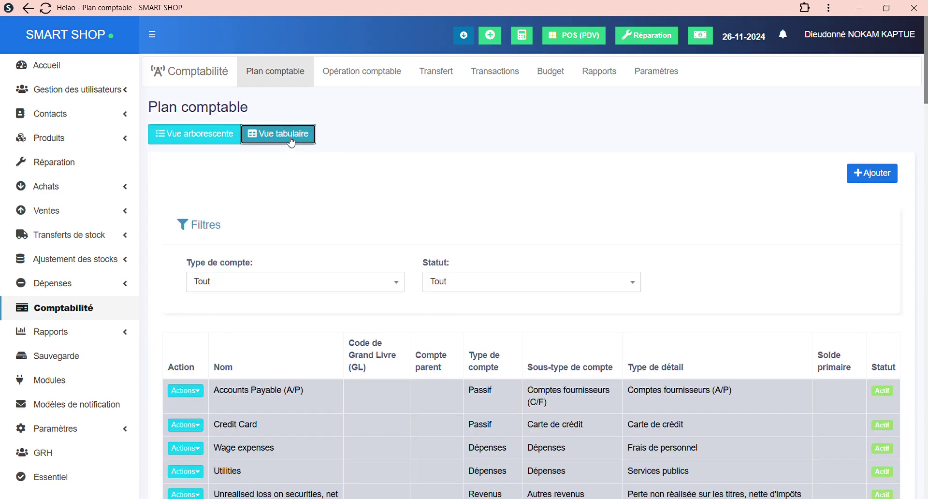
scroll(344, 217, "down", 1)
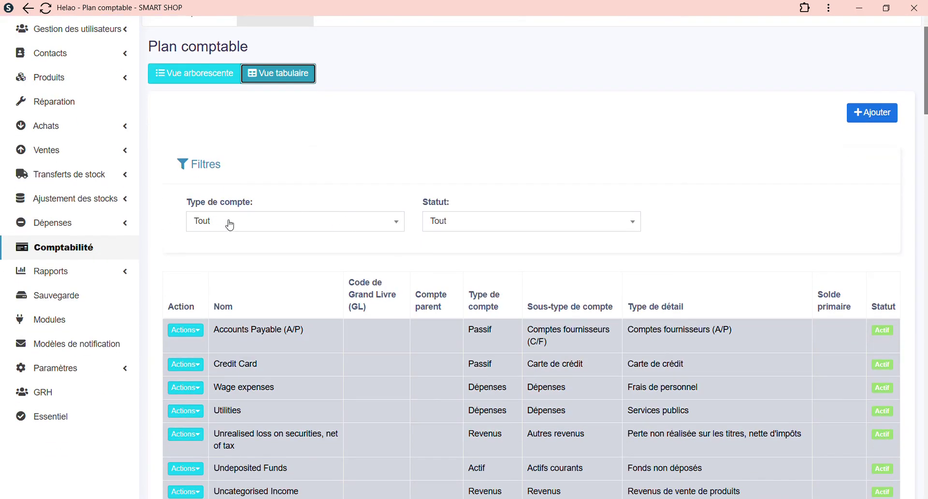
left_click(268, 168)
left_click(280, 169)
left_click(305, 170)
left_click(315, 178)
left_click(303, 222)
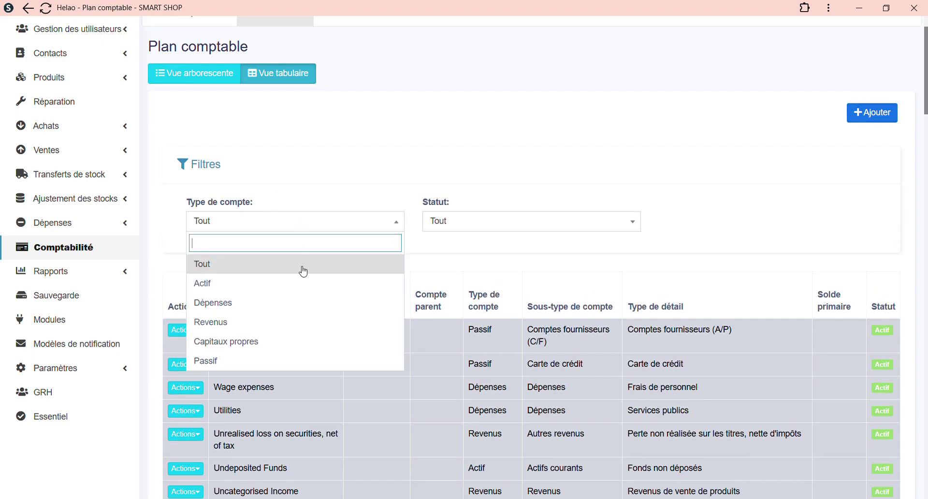
left_click(259, 286)
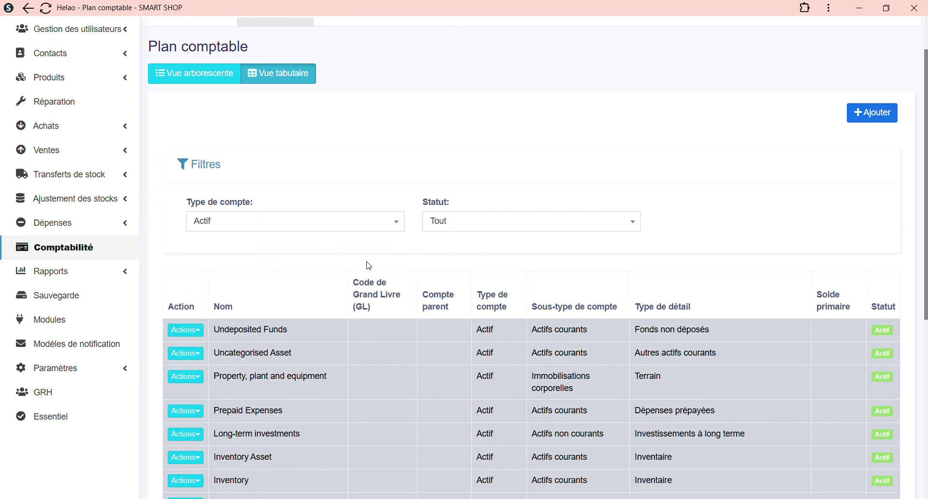
scroll(389, 286, "down", 1)
scroll(368, 278, "up", 2)
scroll(517, 274, "down", 10)
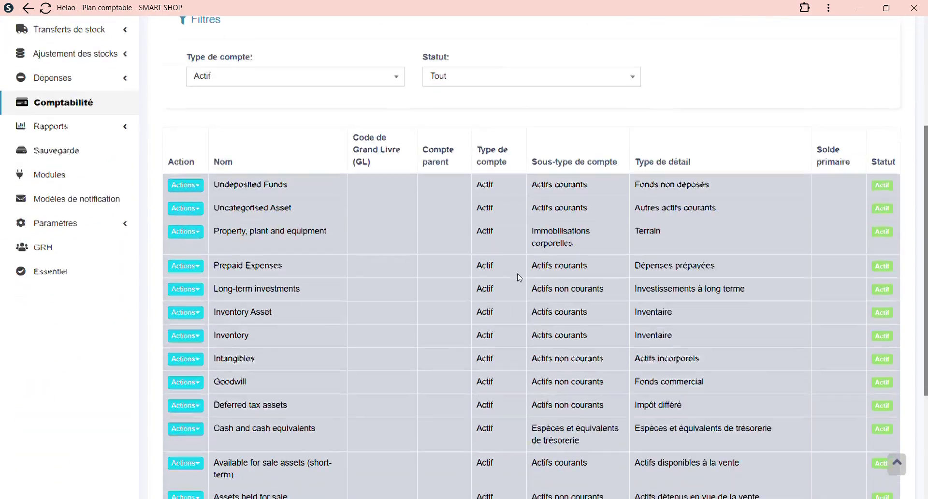
scroll(497, 269, "up", 8)
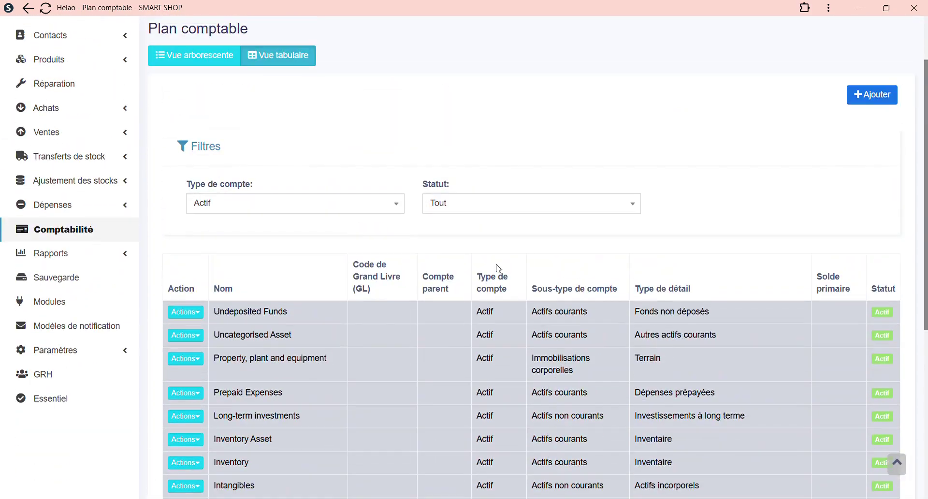
Step: Filter the accounts by account type Dépenses and look through the matching rows
left_click(358, 207)
left_click(264, 287)
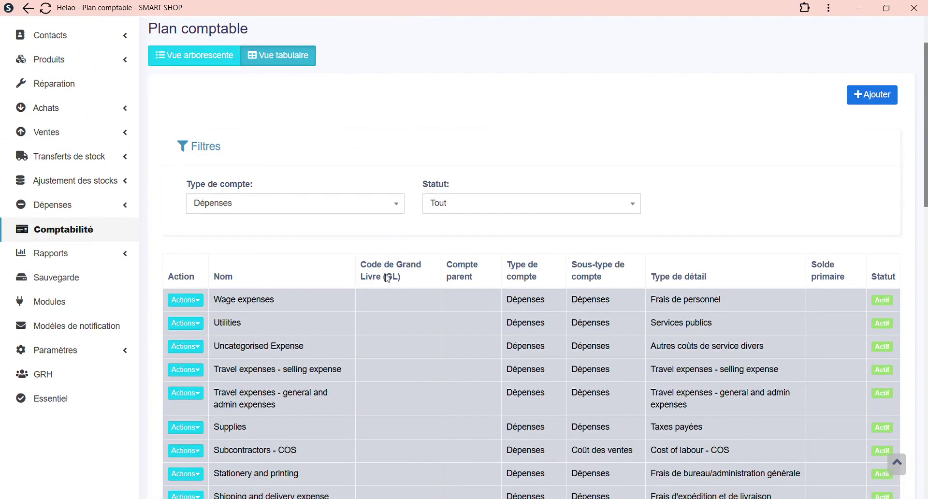
scroll(481, 285, "down", 16)
scroll(496, 299, "up", 3)
scroll(502, 306, "up", 15)
Step: Filter the accounts by account type Revenus and look through the matching rows
left_click(265, 251)
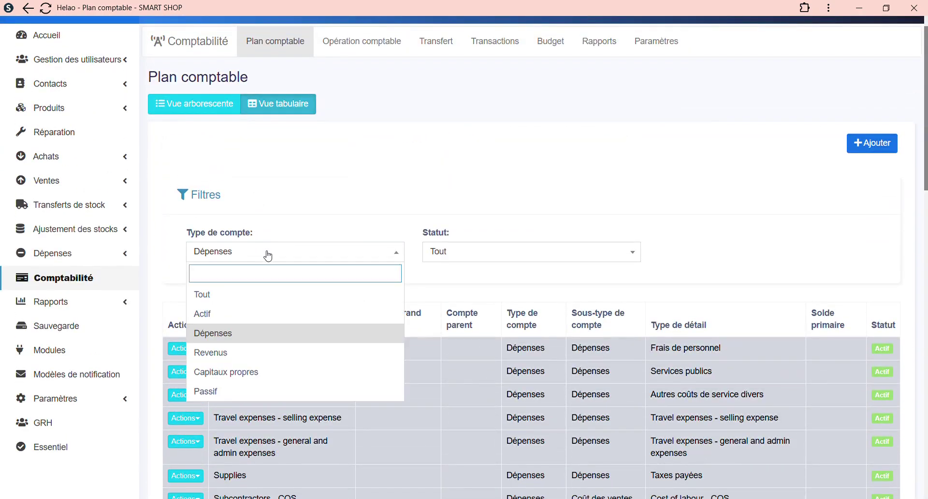
left_click(266, 353)
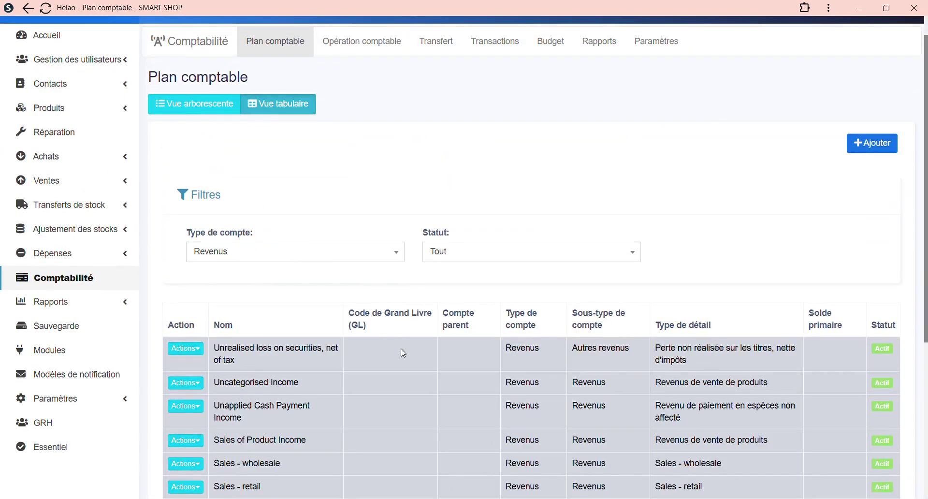
scroll(396, 352, "down", 4)
scroll(414, 362, "down", 2)
scroll(530, 358, "up", 5)
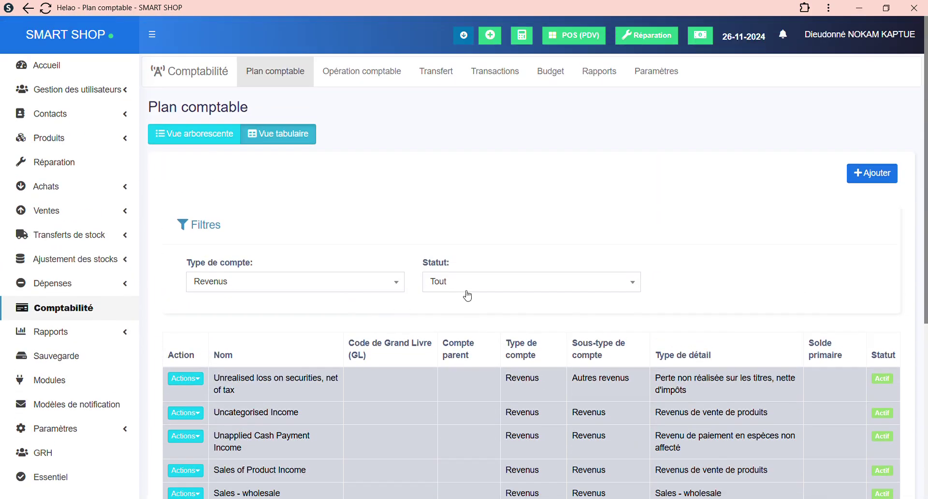
Step: Try the account status filter with Actif and Inactive, leaving it set to Actif
left_click(482, 283)
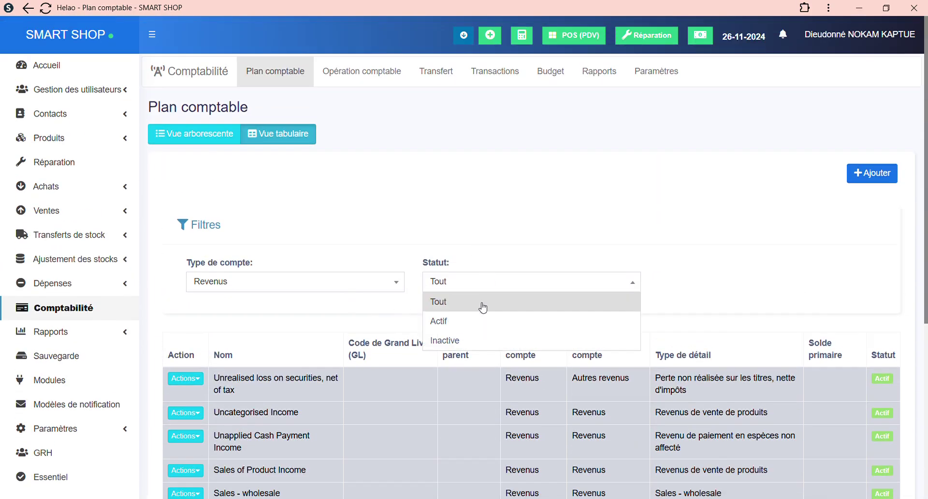
left_click(494, 321)
left_click(529, 283)
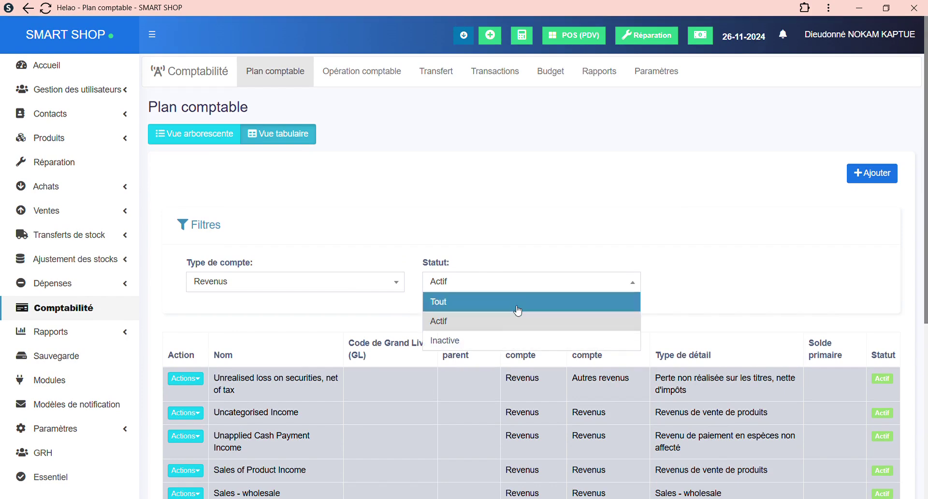
left_click(512, 341)
left_click(522, 289)
left_click(509, 322)
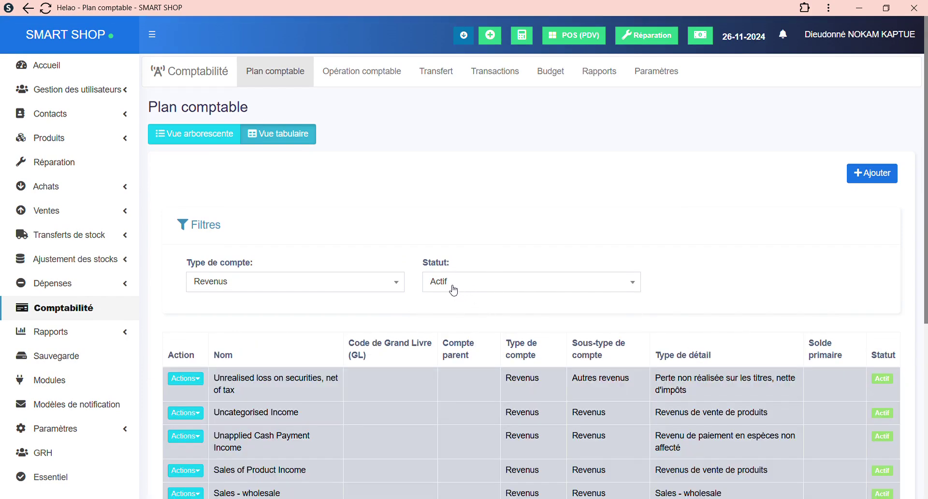
Step: Toggle the Filtres section above the accounts table and leave it collapsed
left_click(247, 229)
left_click(248, 229)
left_click(247, 229)
double_click(222, 231)
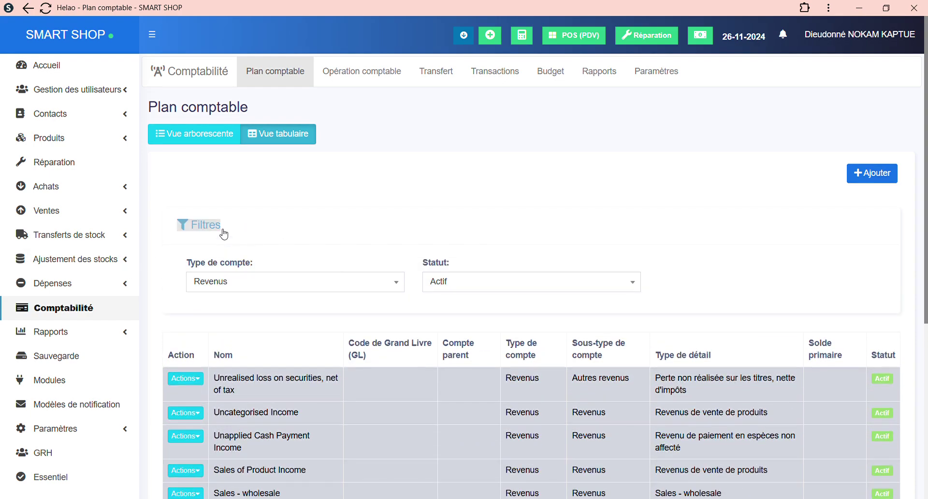
left_click(223, 232)
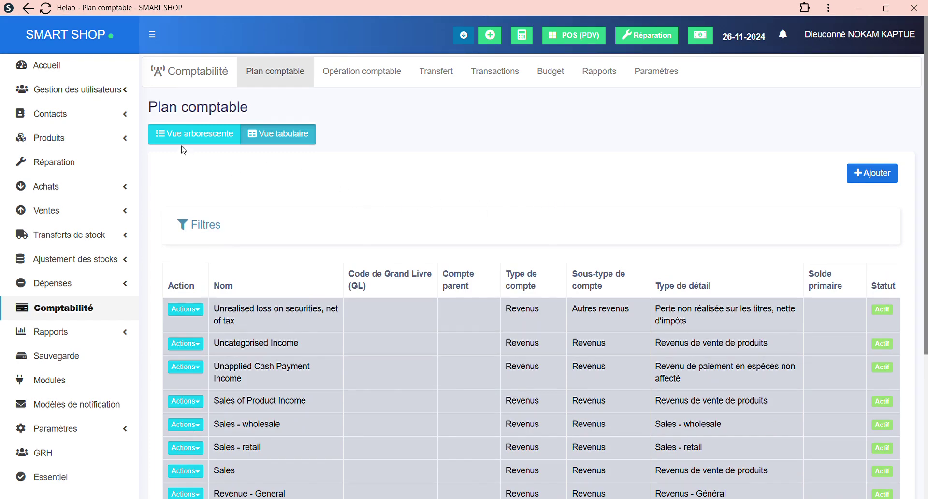
Step: Open the form for adding an account and set its account type to Dépenses
left_click(872, 175)
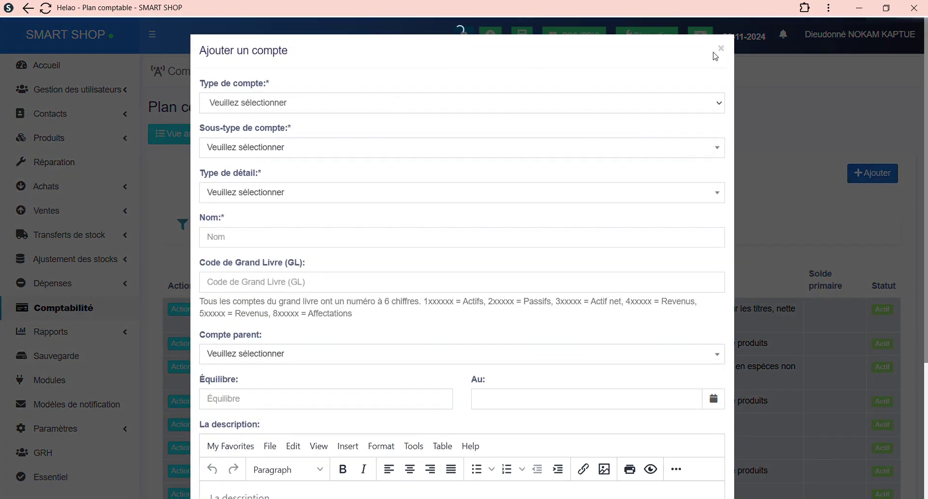
left_click(721, 49)
left_click(873, 178)
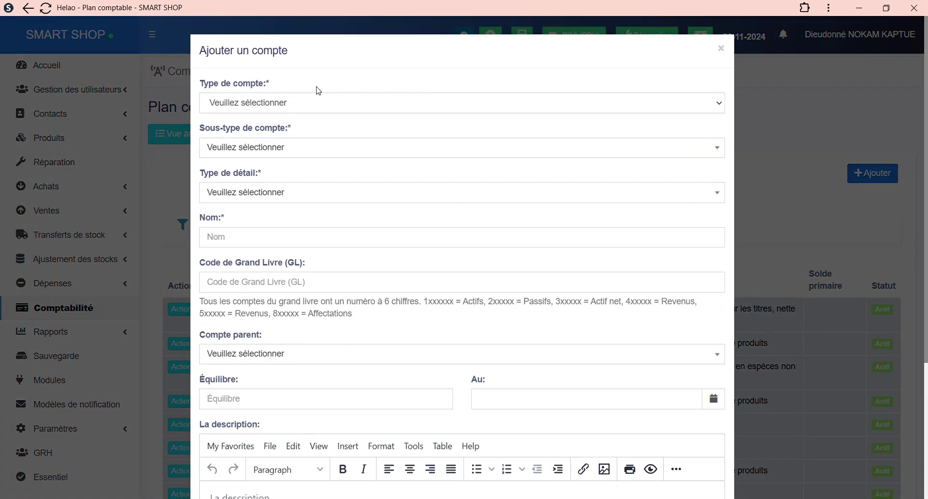
left_click(259, 103)
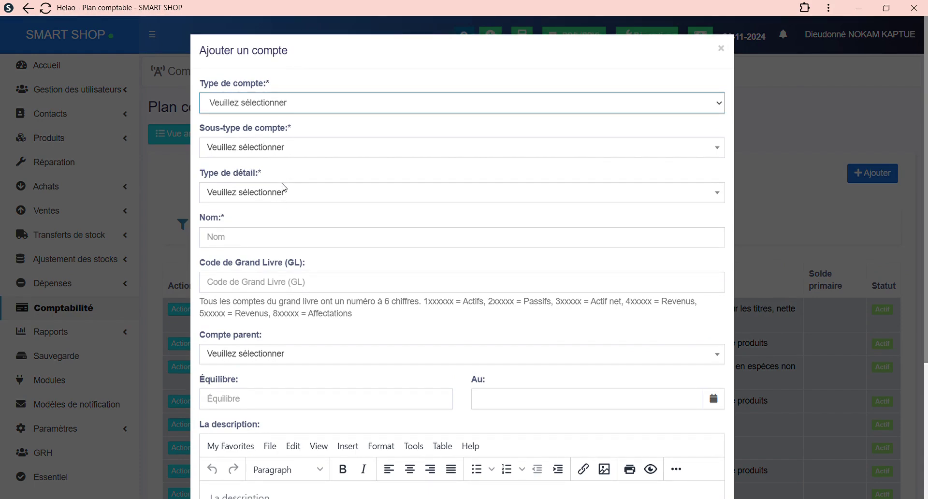
left_click(366, 77)
left_click(294, 107)
left_click(287, 152)
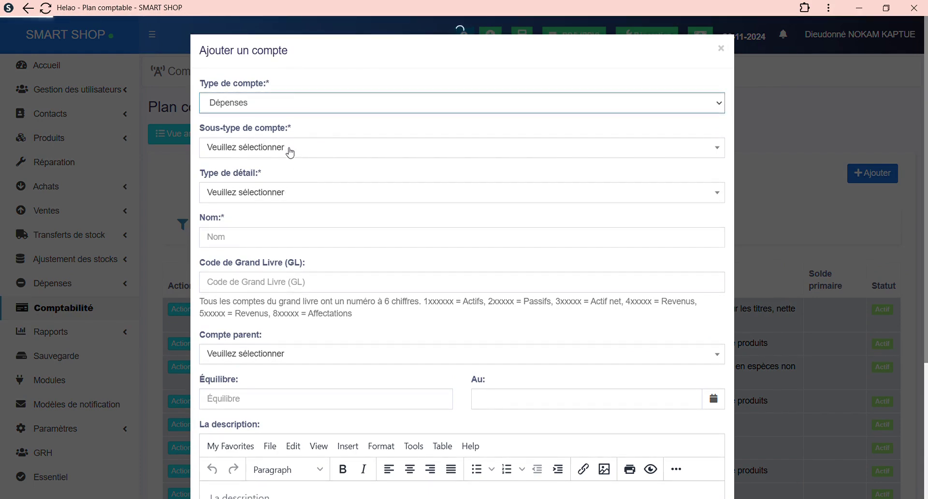
Step: Set the new account's sub-type to Coût des ventes and its detail type to Other costs of sales - COS
left_click(233, 144)
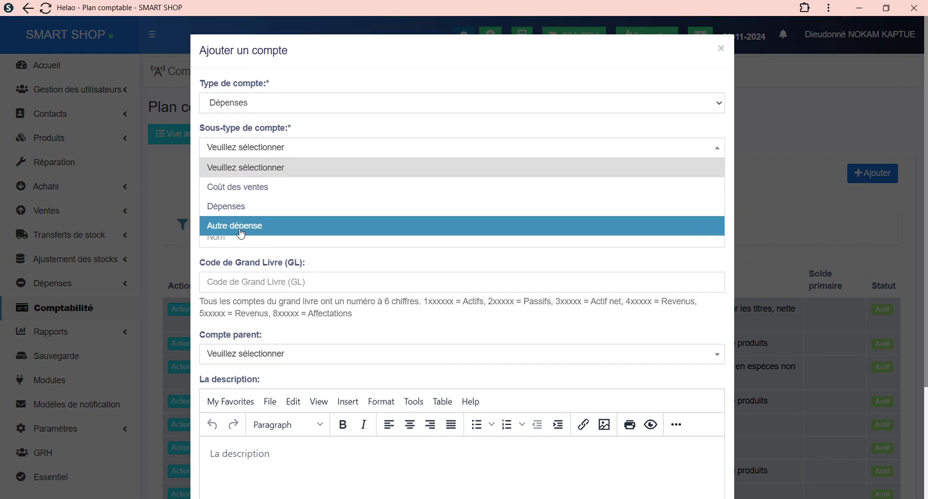
left_click(296, 130)
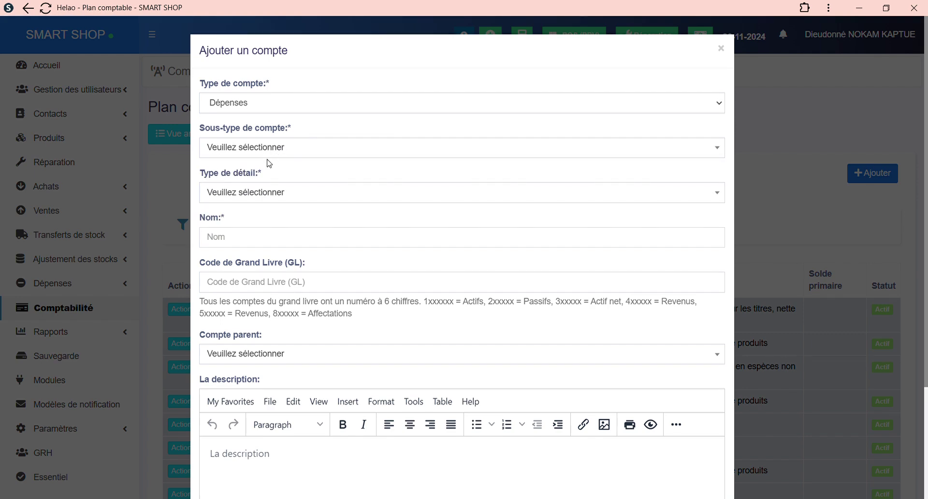
scroll(279, 176, "down", 1)
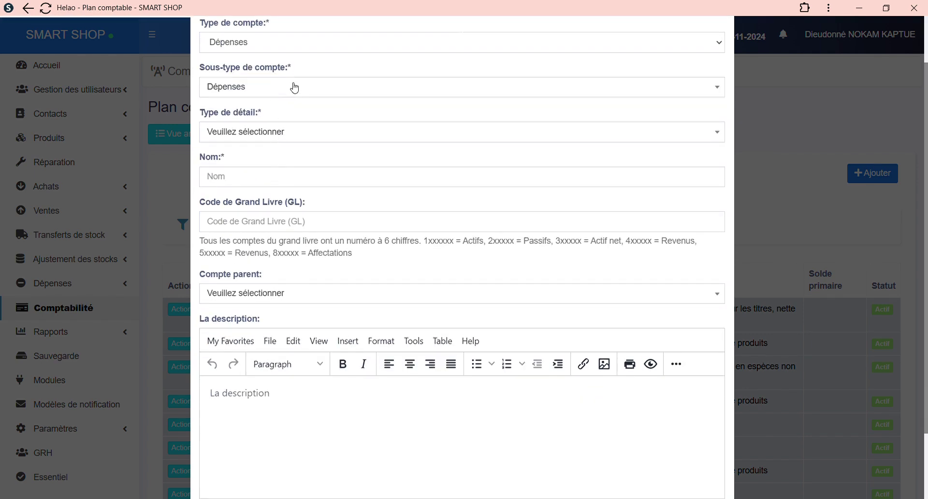
scroll(294, 122, "up", 1)
left_click(265, 148)
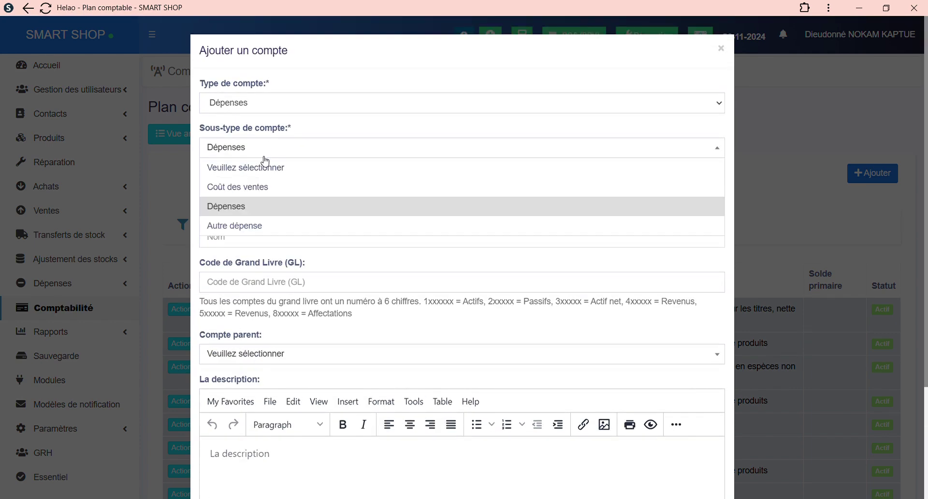
left_click(269, 186)
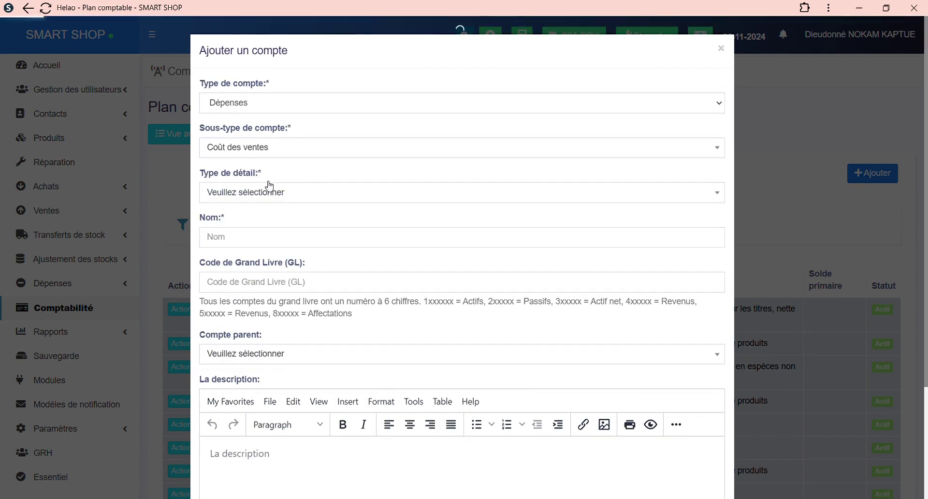
left_click(302, 190)
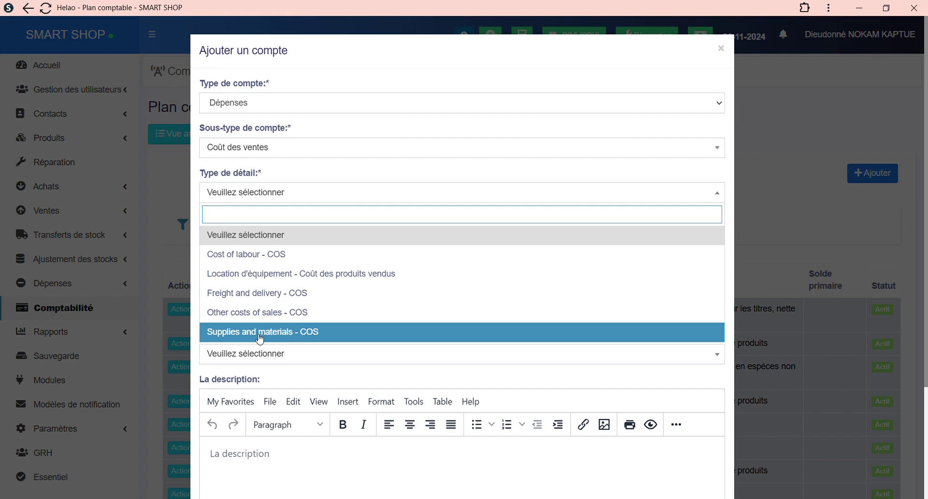
left_click(447, 312)
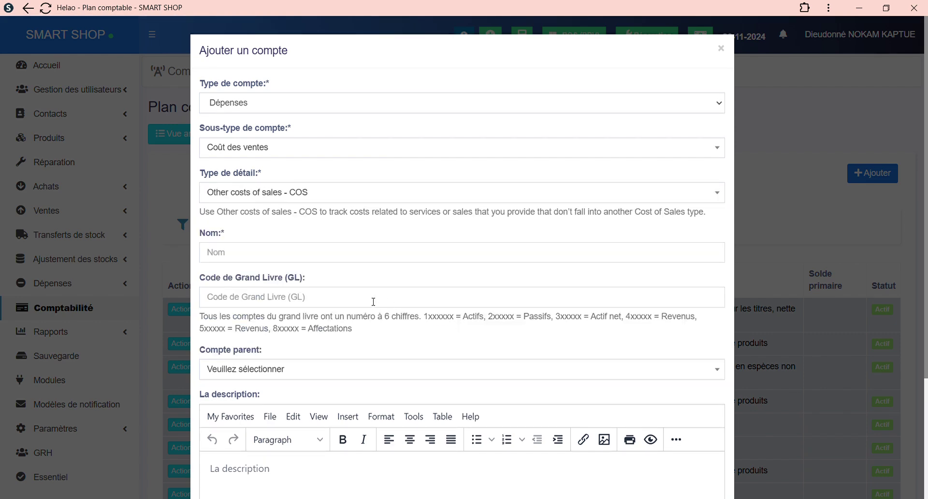
Step: Examine the new account's name and general ledger code fields, including the six-digit numbering note
left_click(345, 303)
left_click(319, 253)
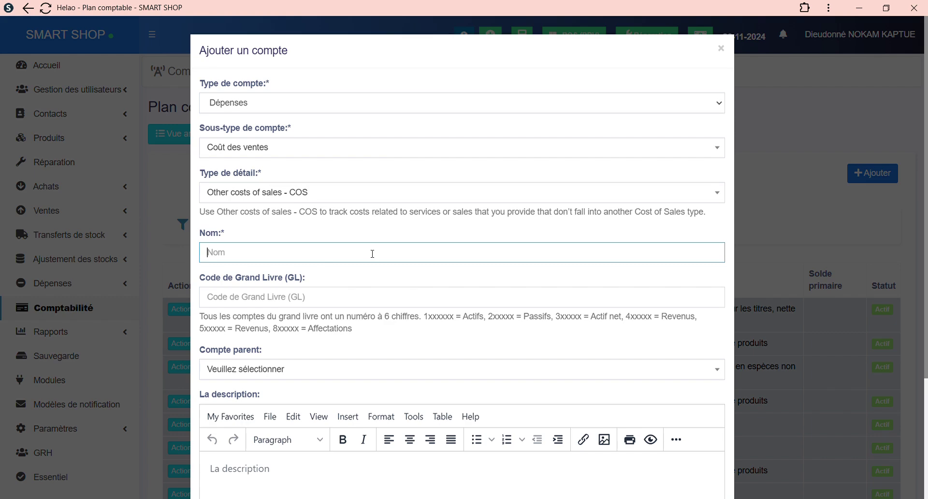
scroll(372, 253, "down", 1)
left_click(381, 240)
left_click(386, 264)
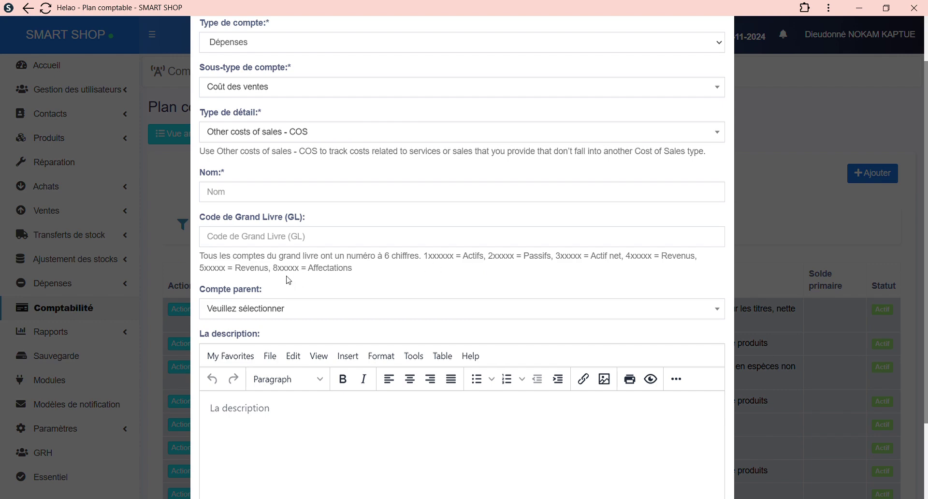
Step: Set the new account's parent to Materials - COS, and close the form without saving
scroll(279, 286, "down", 1)
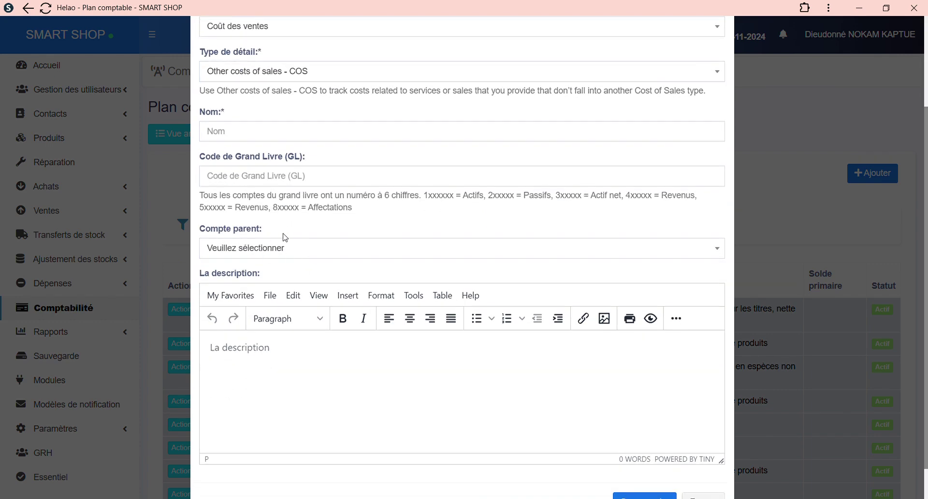
left_click(279, 248)
left_click(313, 255)
left_click(313, 251)
scroll(420, 230, "down", 1)
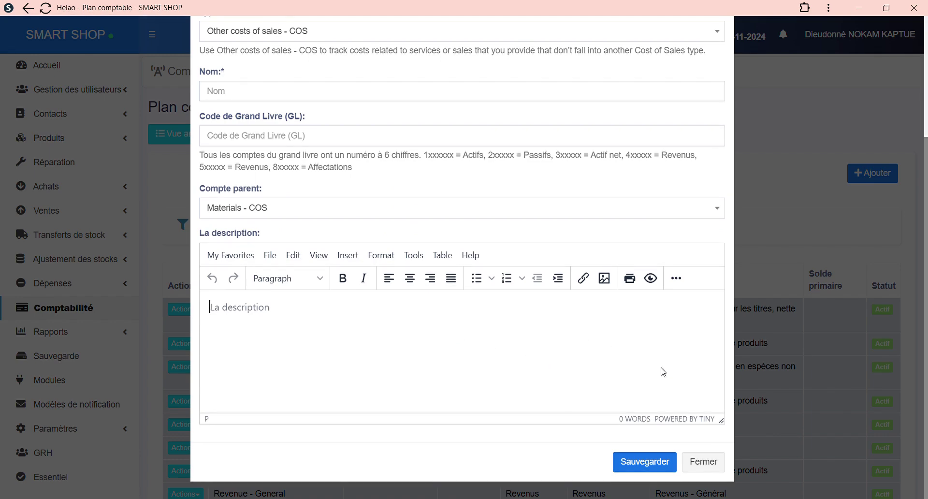
left_click(703, 461)
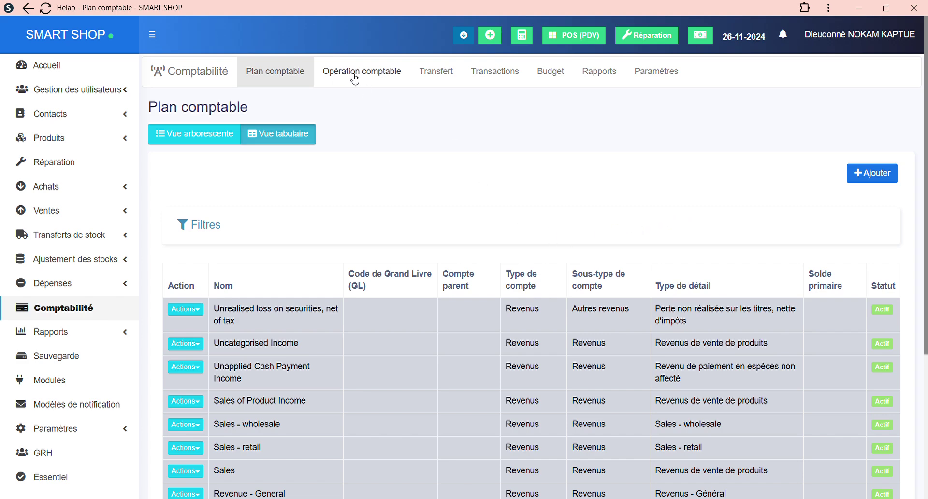
Step: Open the Opération comptable page and inspect its filter section and the date range presets
left_click(378, 76)
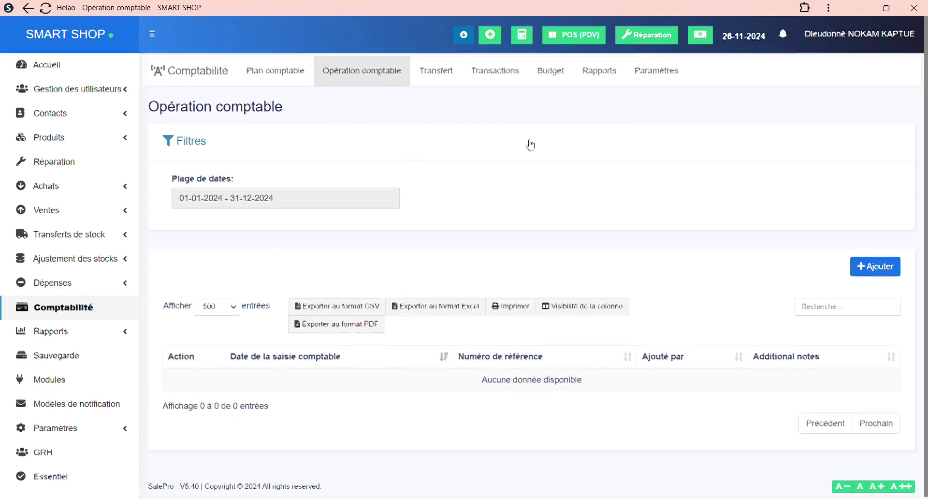
double_click(183, 140)
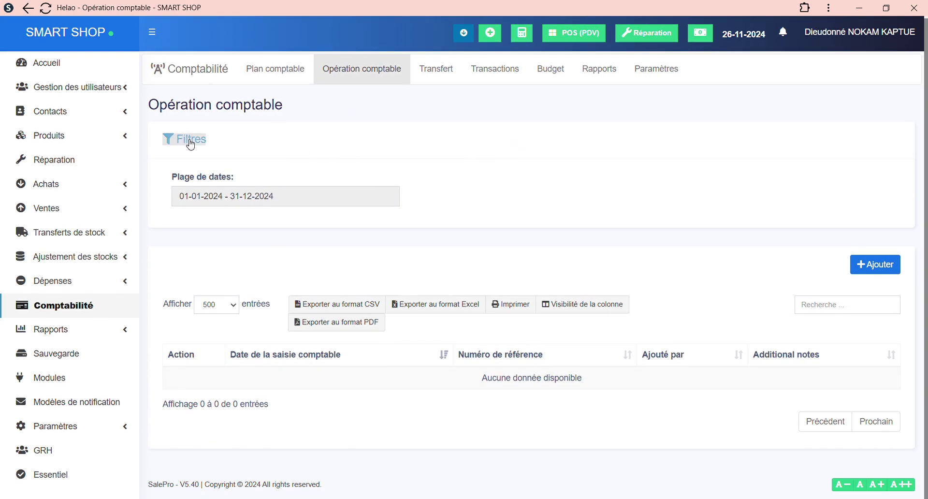
left_click(190, 141)
left_click(256, 201)
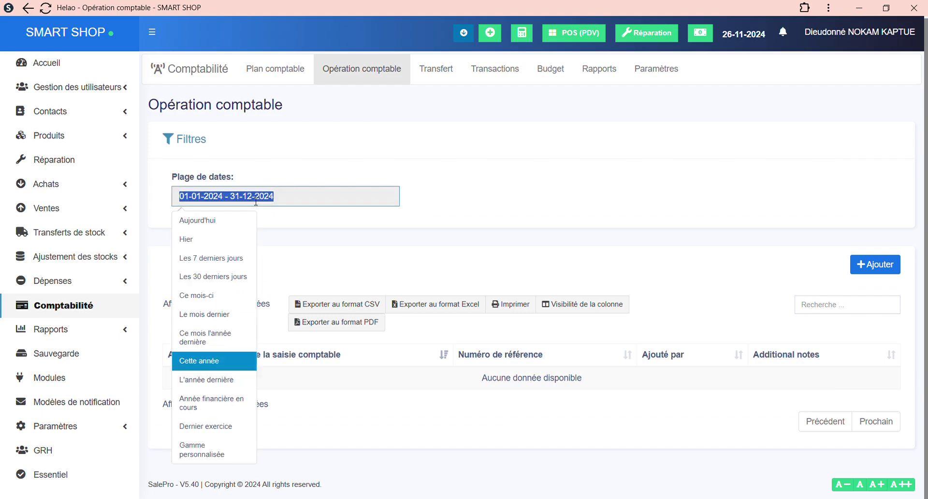
left_click(509, 154)
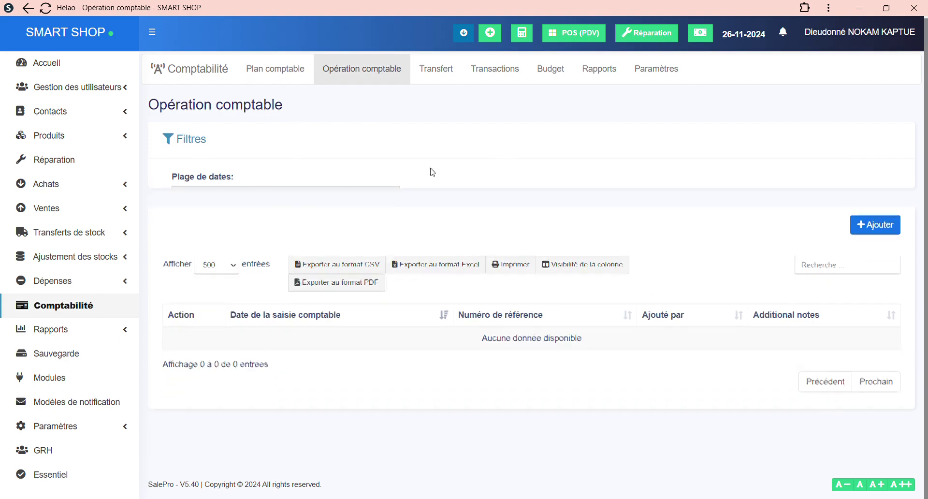
left_click(245, 153)
Step: Filter the accounting operations by the date range L'année dernière and check the preset list again
left_click(270, 200)
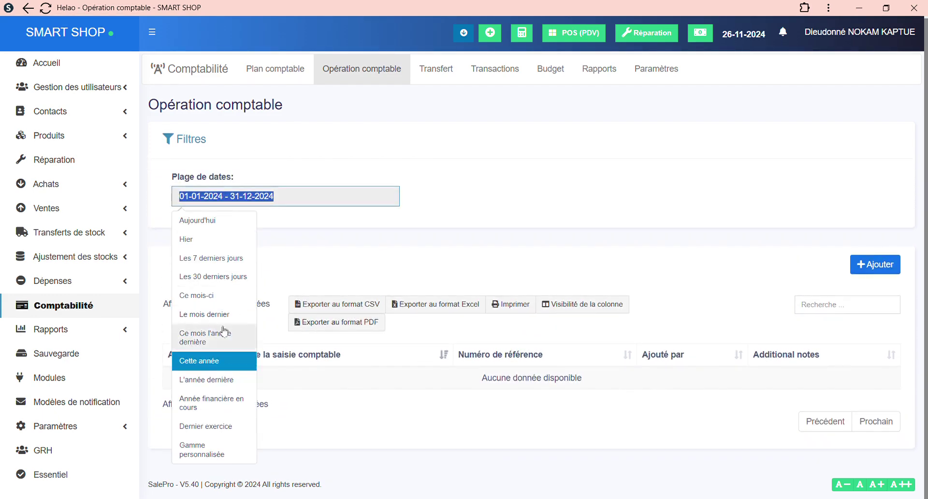
left_click(225, 390)
left_click(265, 203)
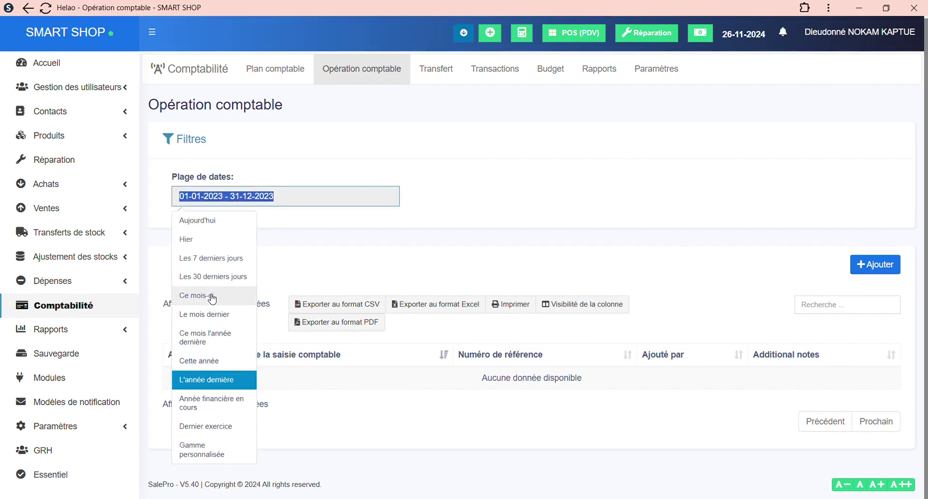
left_click(351, 222)
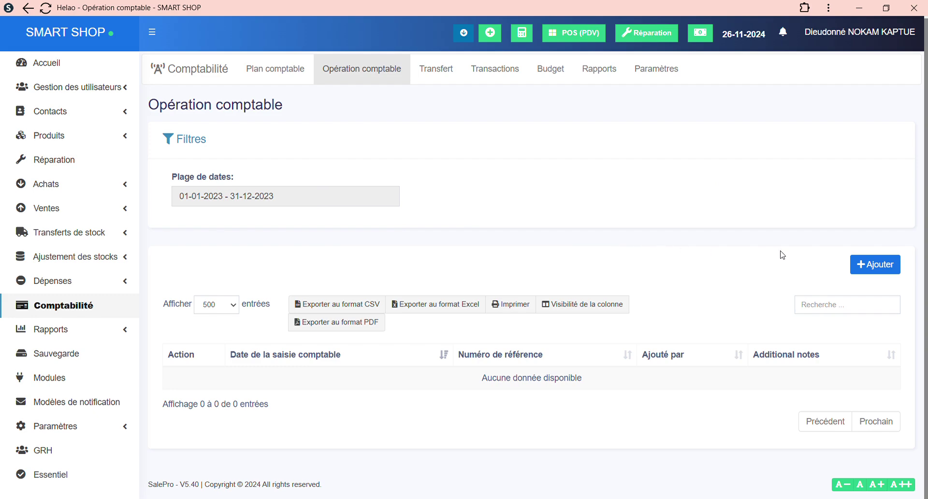
Step: Start a new accounting operation and look through the accounts offered for line 1
left_click(873, 266)
scroll(605, 176, "down", 1)
left_click(439, 238)
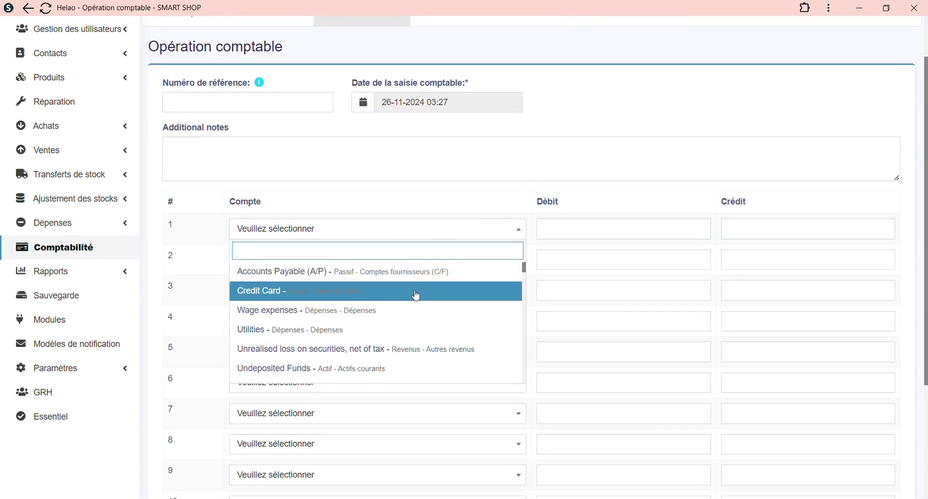
scroll(448, 298, "down", 3)
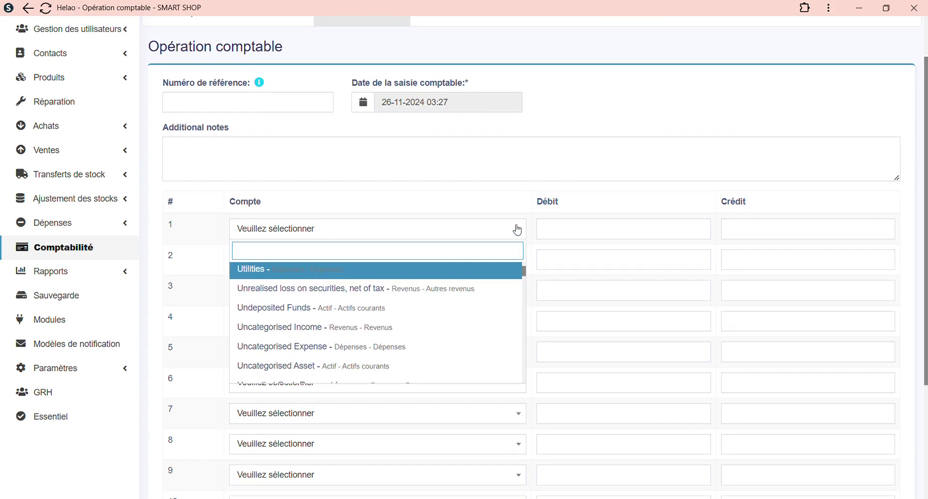
left_click(511, 192)
Step: Set the account of line 1 to Accounts Payable (A/P) and check its Débit and Crédit fields
scroll(511, 192, "down", 3)
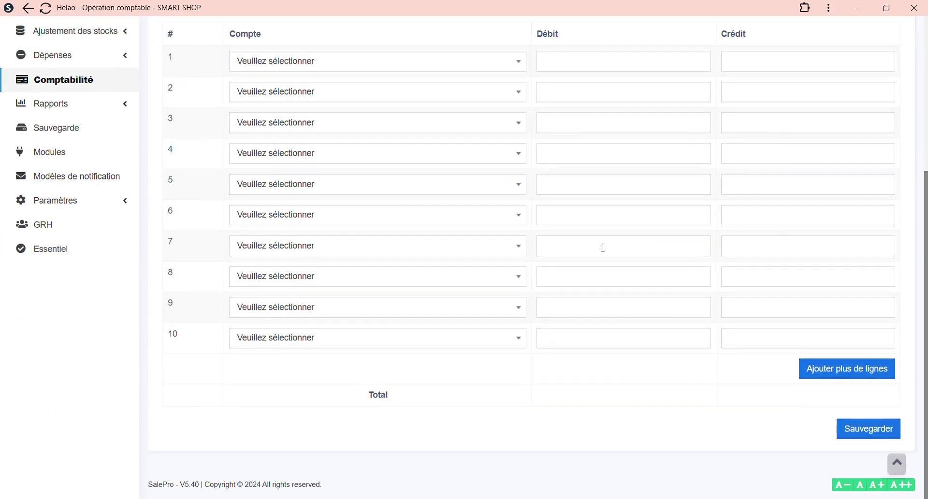
scroll(381, 321, "up", 2)
left_click(452, 189)
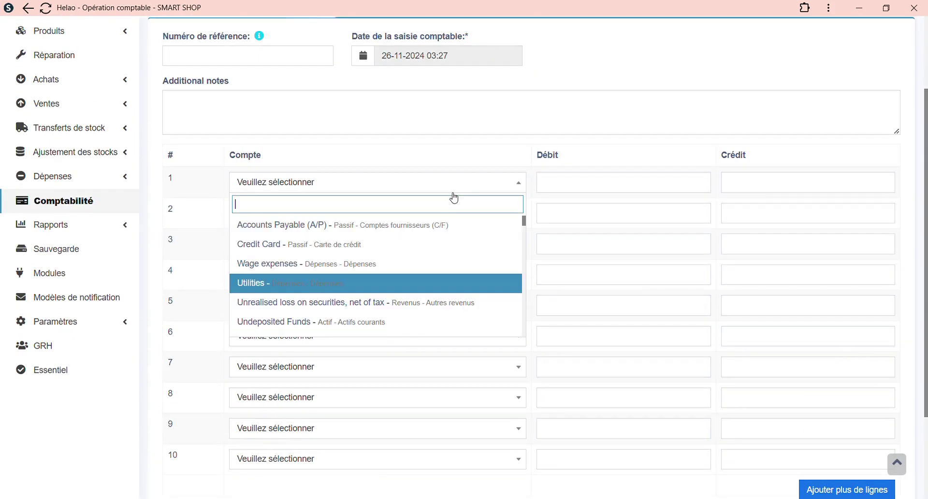
left_click(387, 226)
left_click(581, 186)
left_click(762, 185)
left_click(706, 179)
left_click(766, 181)
left_click(545, 188)
left_click(800, 192)
scroll(559, 223, "down", 1)
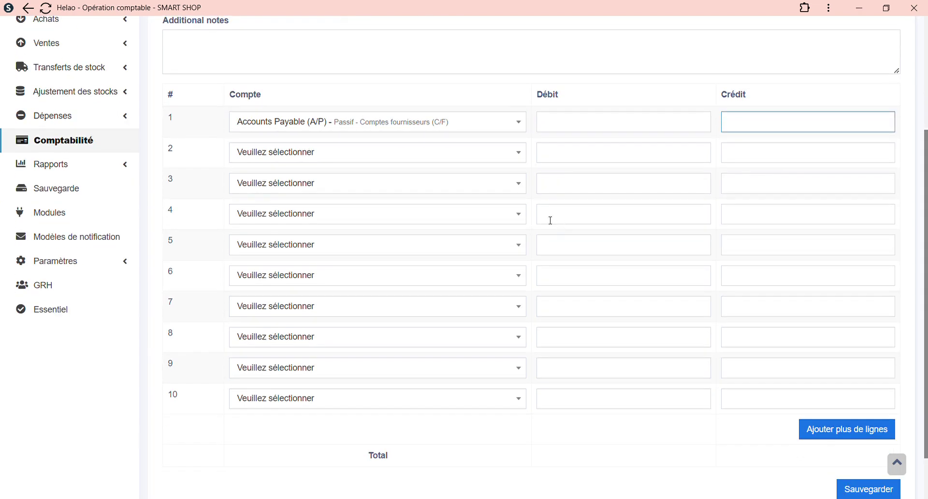
Step: Add two extra lines to the accounting operation's entry table
scroll(269, 185, "down", 1)
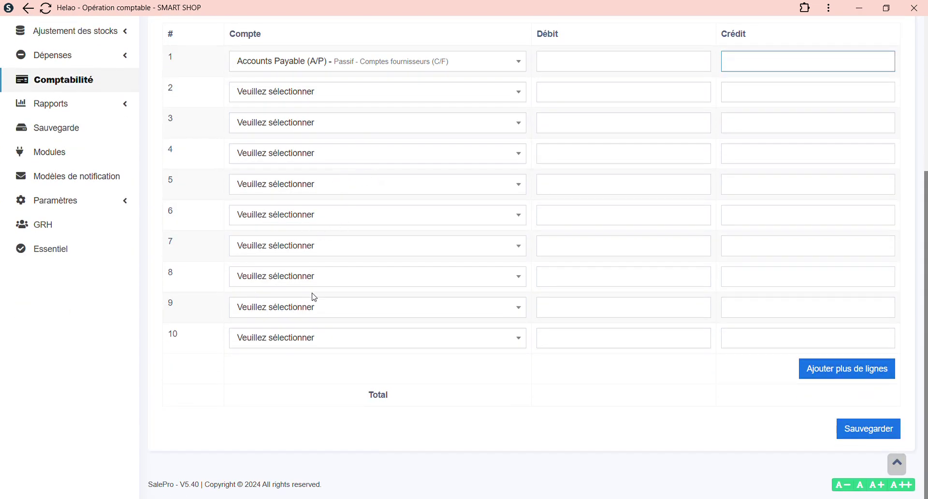
scroll(285, 275, "up", 2)
scroll(742, 338, "down", 1)
scroll(742, 337, "down", 1)
left_click(852, 373)
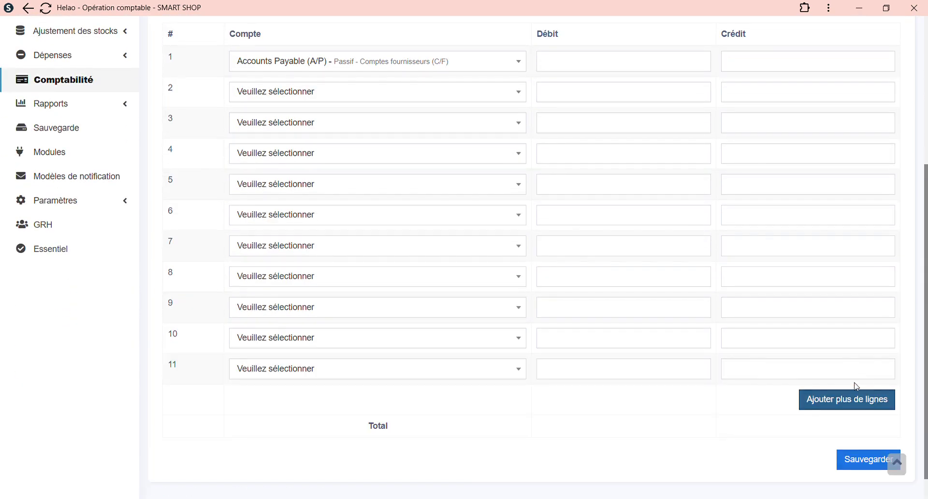
left_click(863, 404)
scroll(773, 406, "down", 1)
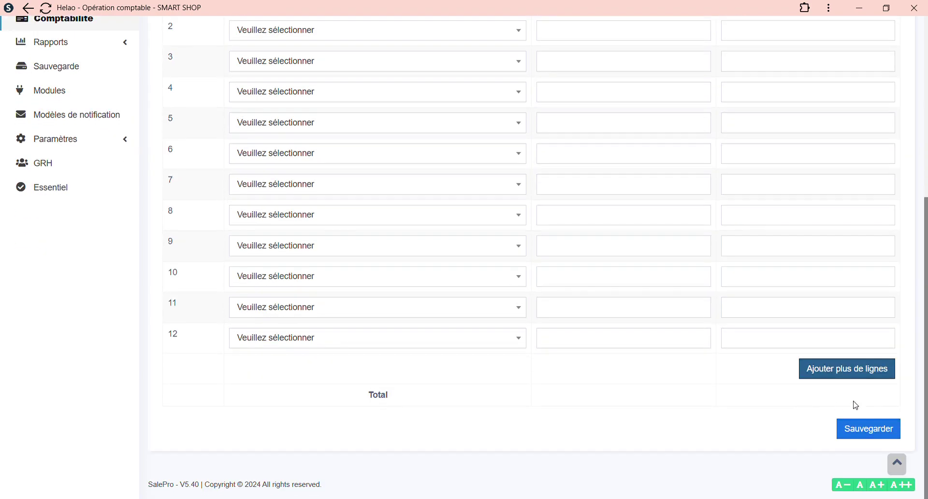
Step: Review the whole accounting operation form, from the reference number and date to the entry lines and total row
scroll(762, 339, "up", 6)
scroll(768, 334, "down", 6)
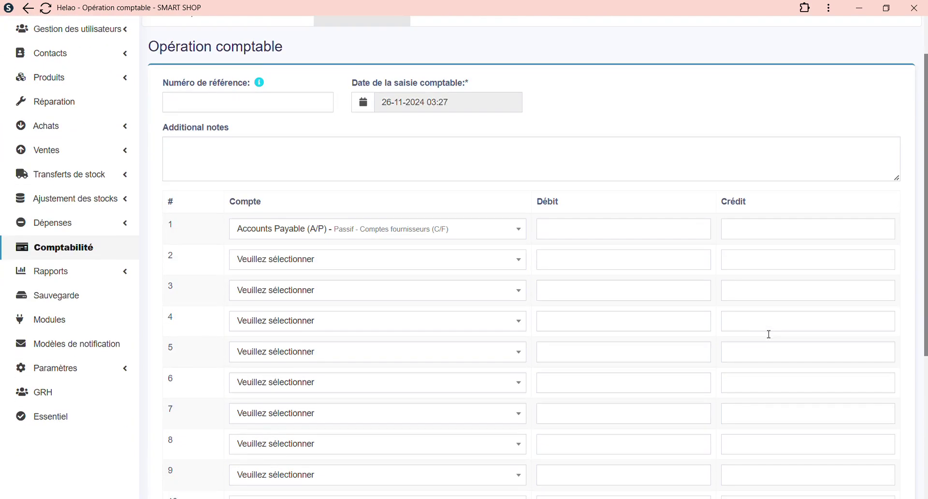
scroll(699, 353, "up", 5)
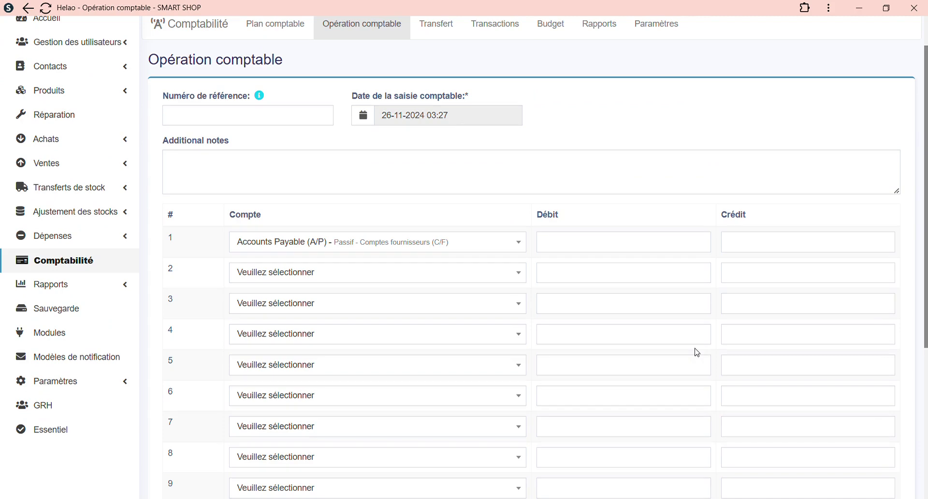
scroll(697, 353, "down", 4)
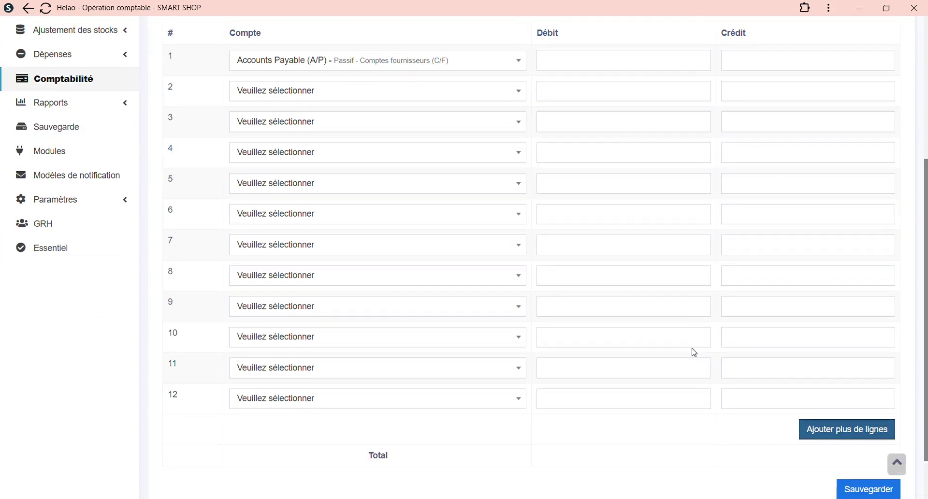
scroll(694, 352, "down", 2)
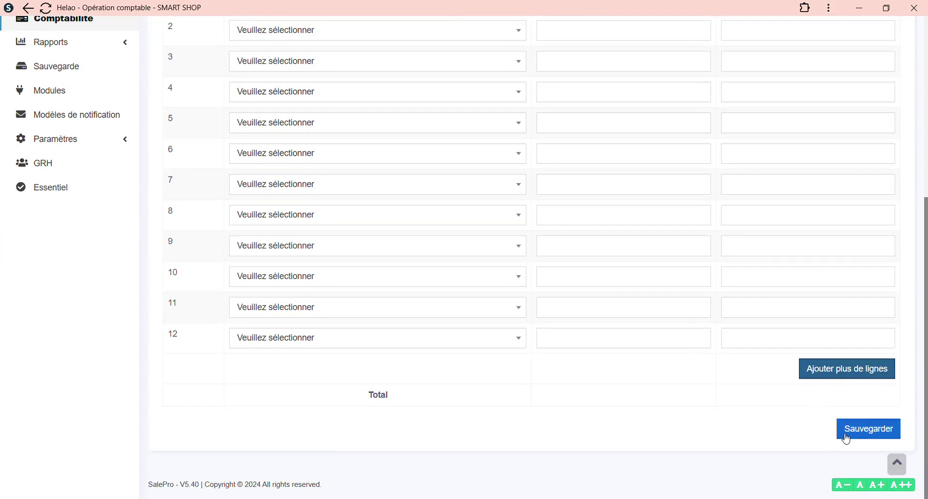
scroll(836, 429, "up", 5)
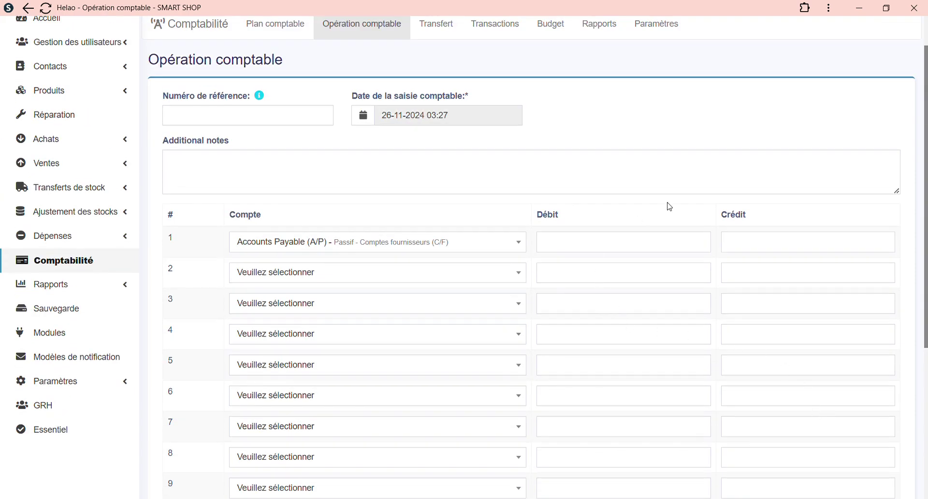
scroll(723, 182, "up", 1)
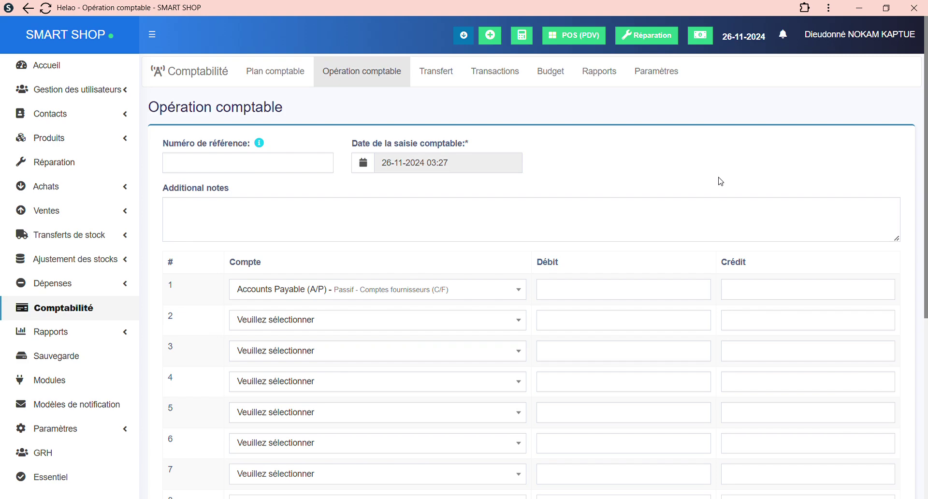
scroll(720, 182, "down", 1)
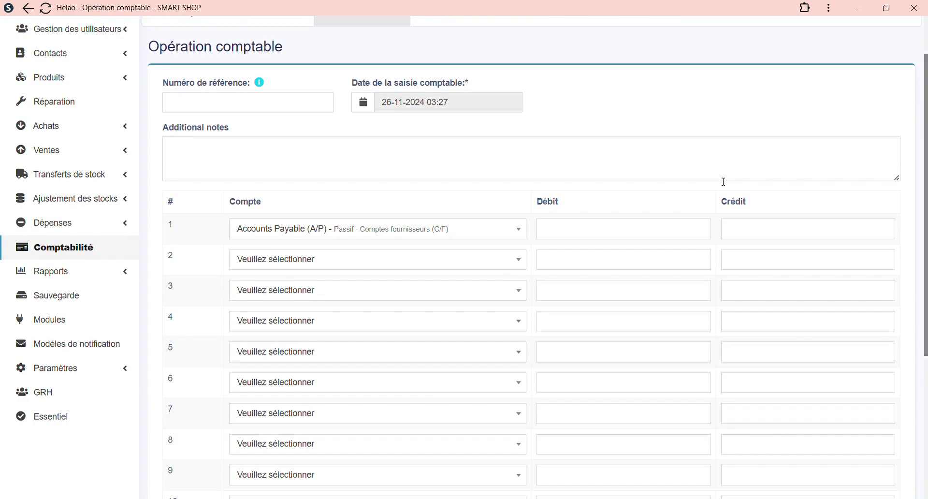
scroll(724, 182, "down", 4)
scroll(729, 201, "up", 5)
Step: Open the Transfert page, then collapse and expand its filter section
left_click(438, 73)
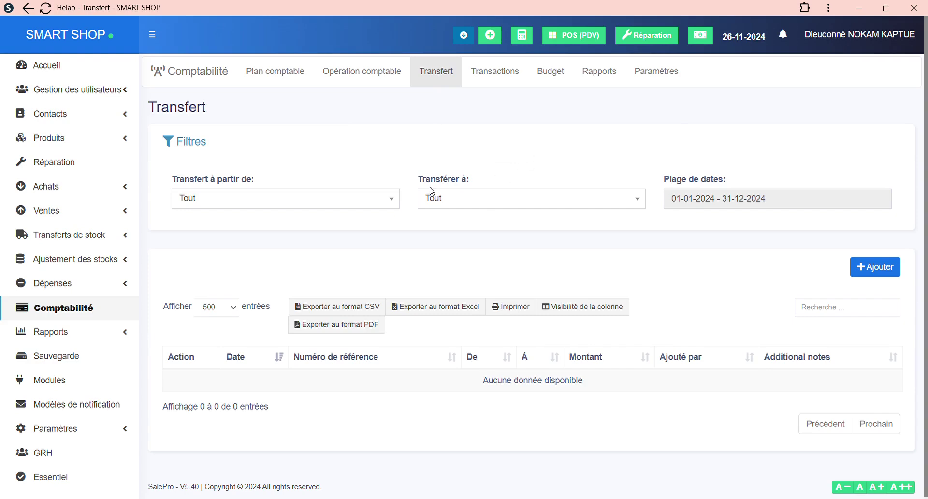
left_click(217, 150)
left_click(217, 147)
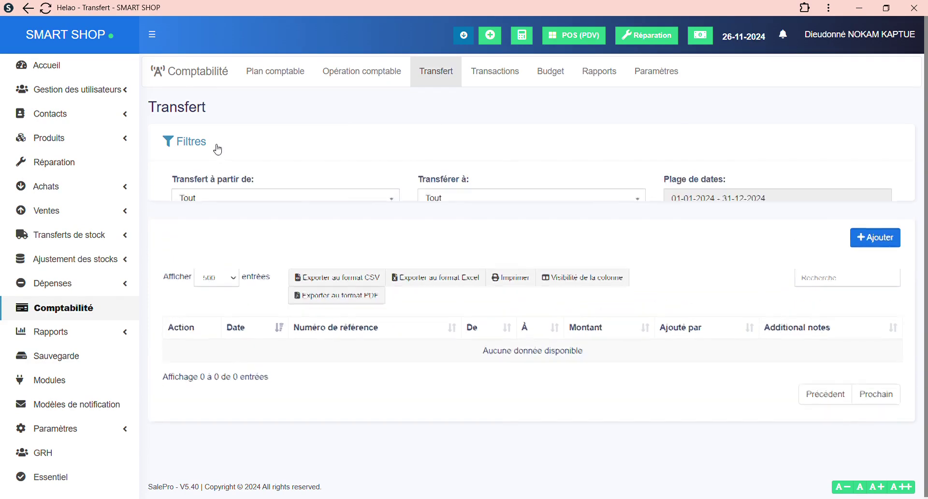
Step: Look through the source accounts and filter the transfers by the source account Accounts Payable (A/P)
left_click(279, 206)
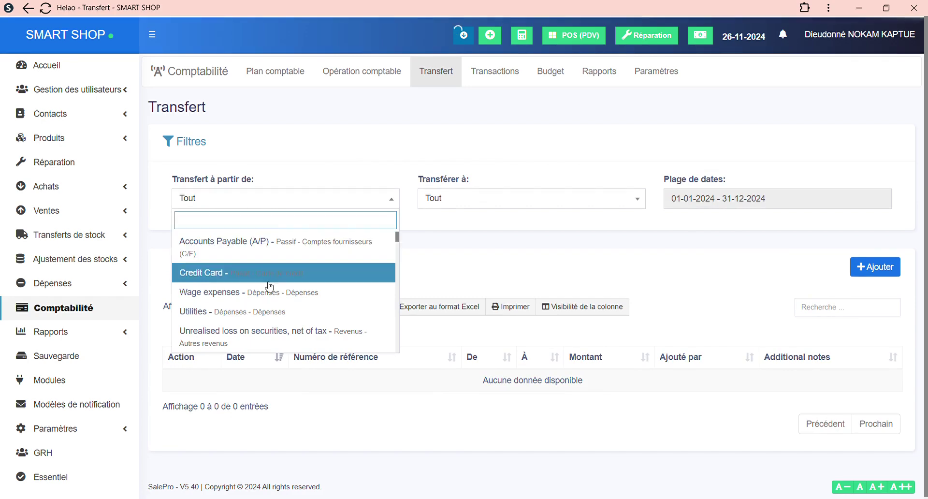
scroll(344, 273, "down", 2)
scroll(356, 272, "up", 2)
scroll(357, 271, "down", 5)
scroll(357, 271, "up", 5)
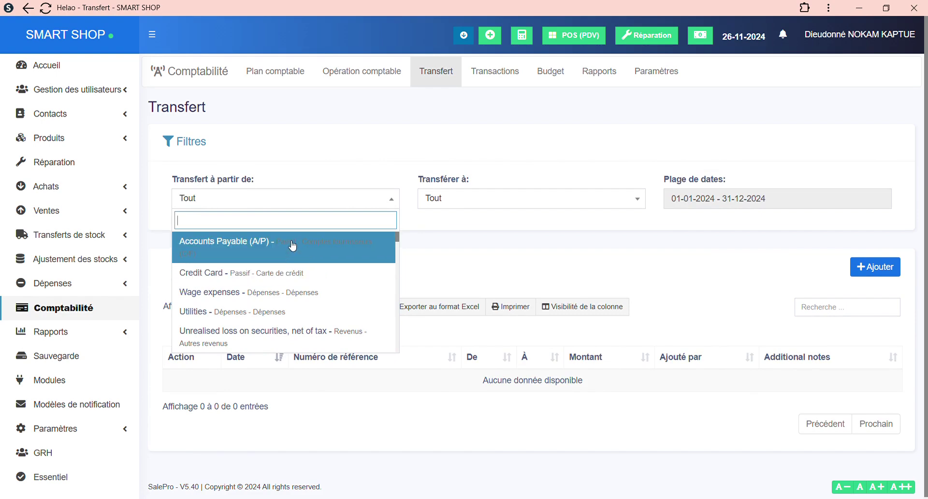
left_click(256, 254)
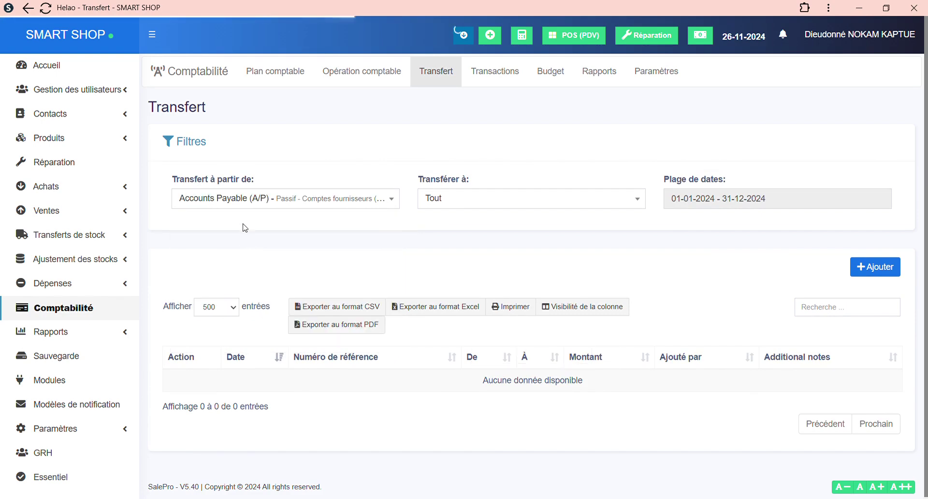
Step: Search the destination accounts for "co" and filter the transfers by the destination account Uncategorised Income
left_click(465, 204)
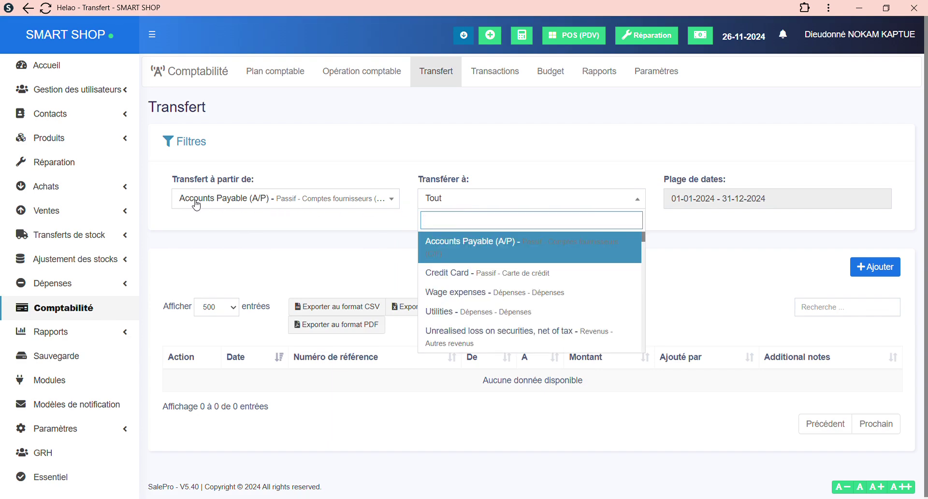
scroll(532, 269, "down", 1)
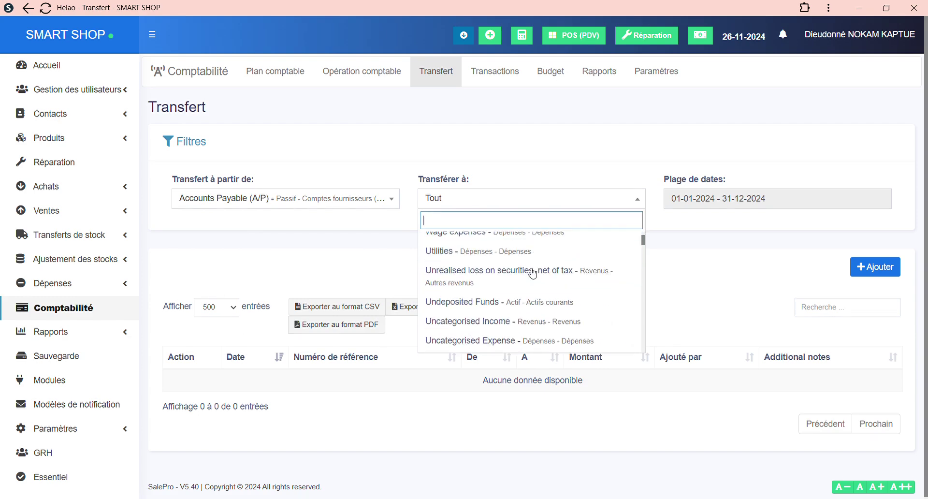
scroll(532, 274, "down", 3)
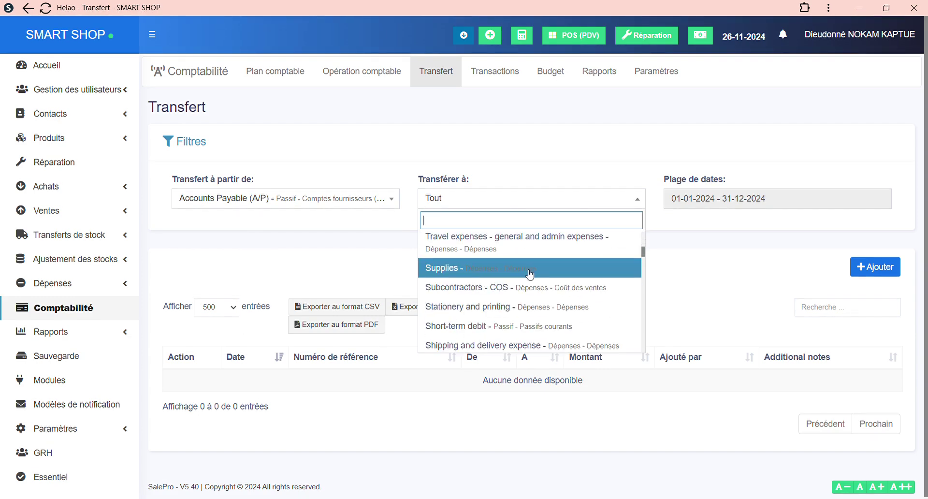
type("cu")
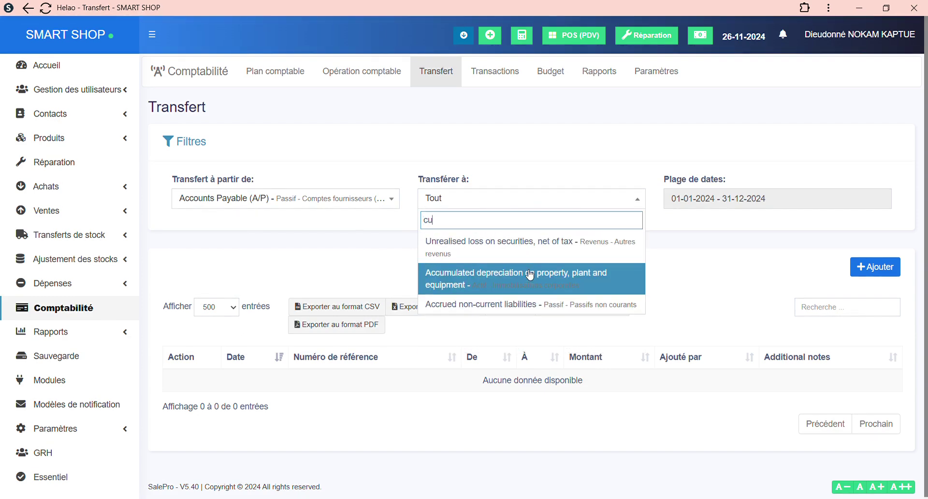
key("BackSpace")
type("o")
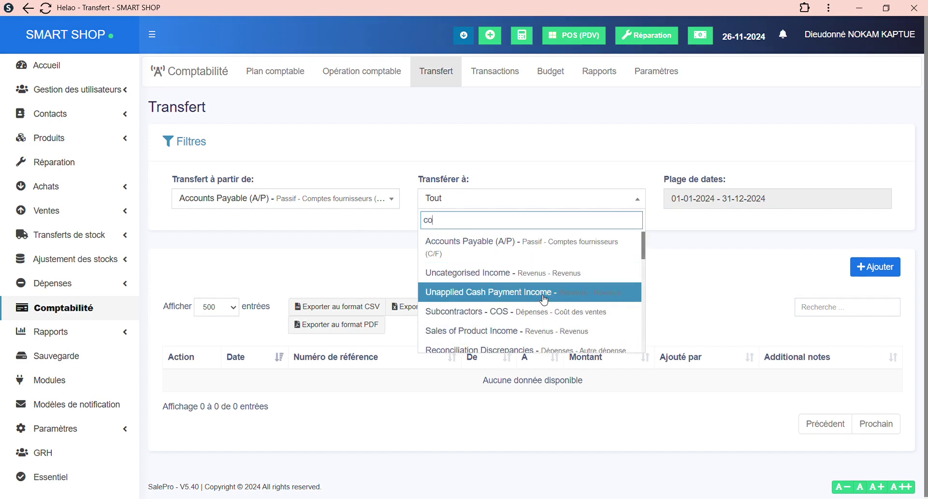
left_click(584, 273)
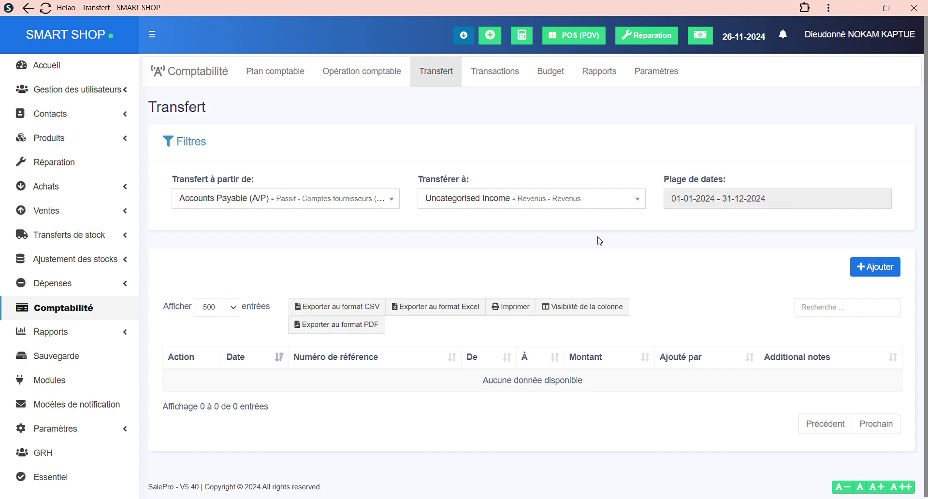
Step: Inspect the date range presets of the transfer filter without changing the period
left_click(810, 196)
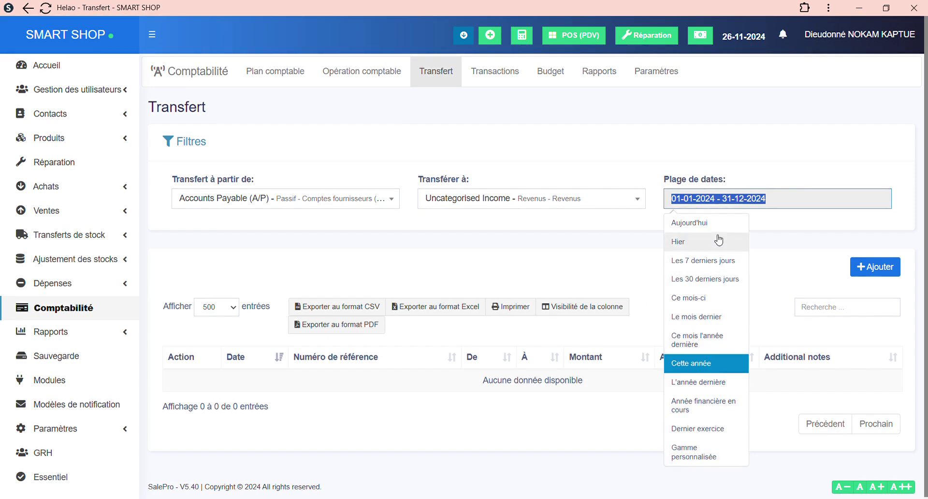
left_click(804, 232)
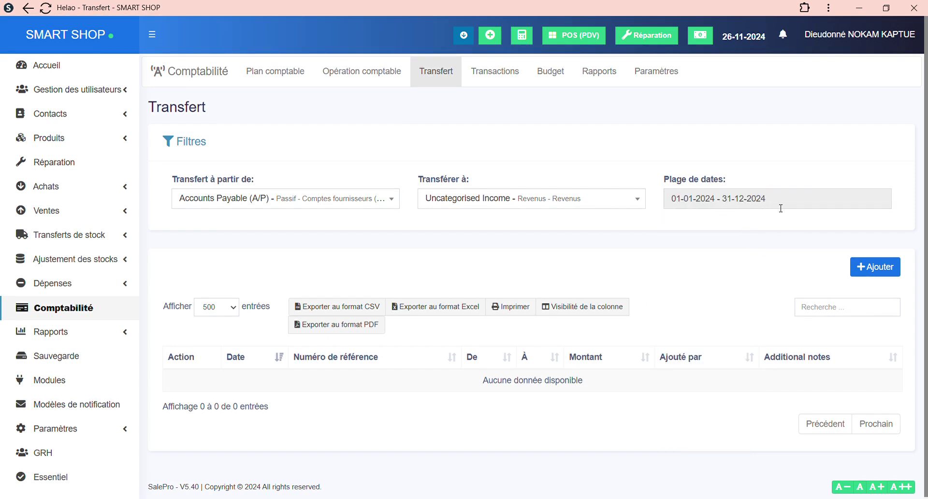
scroll(449, 260, "down", 1)
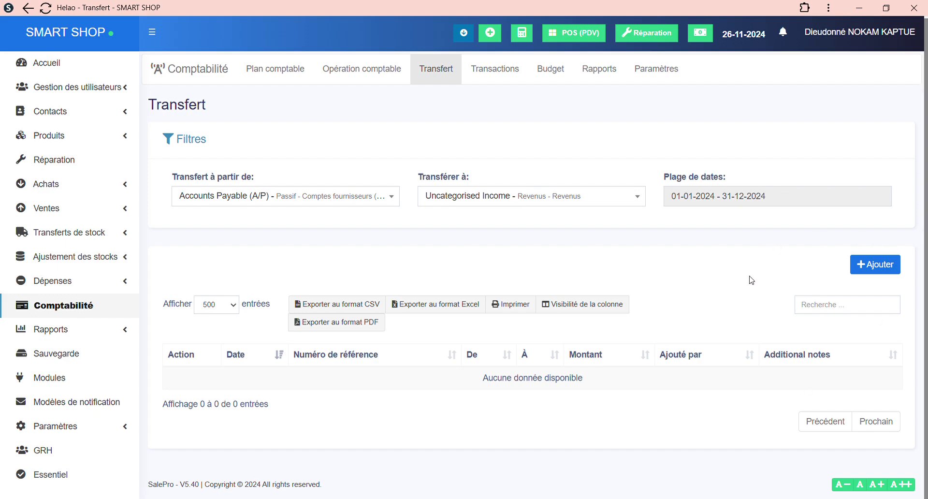
Step: Open the new transfer form, inspect its reference, account, amount, date and remark fields, and close it without saving
left_click(872, 265)
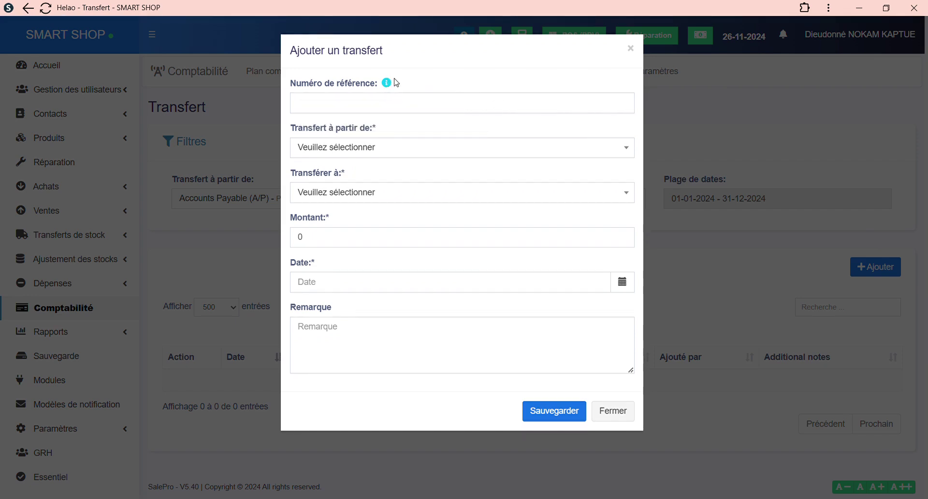
mouse_move(388, 84)
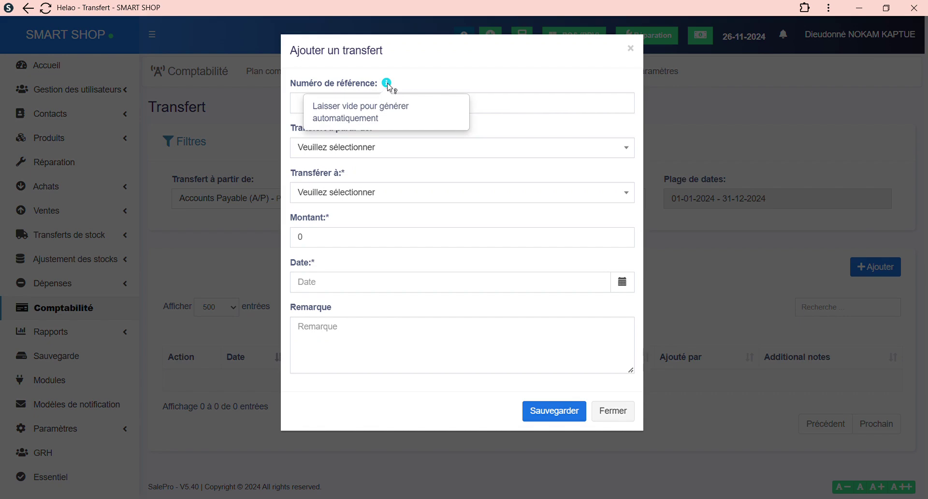
left_click(442, 103)
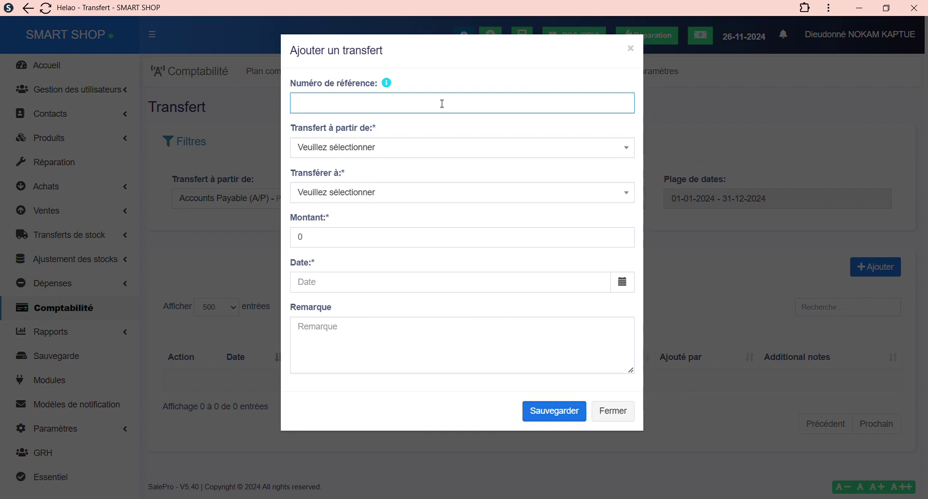
left_click(351, 149)
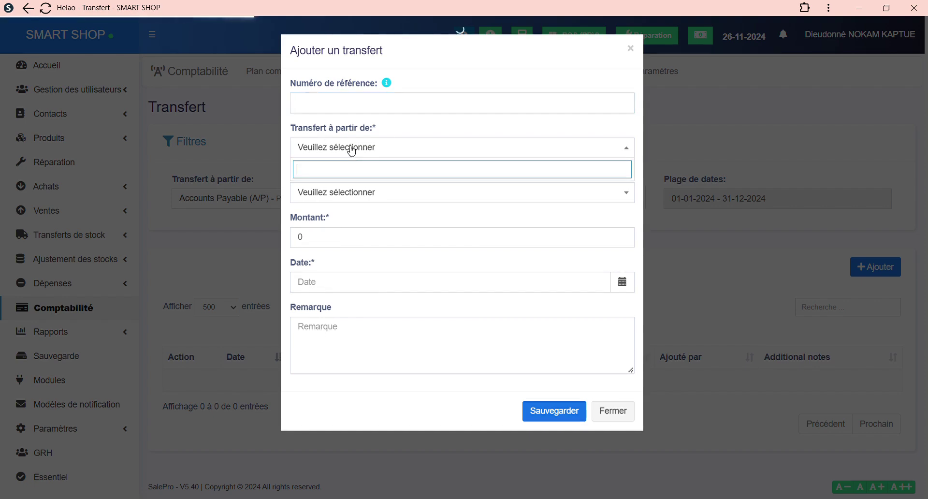
left_click(417, 150)
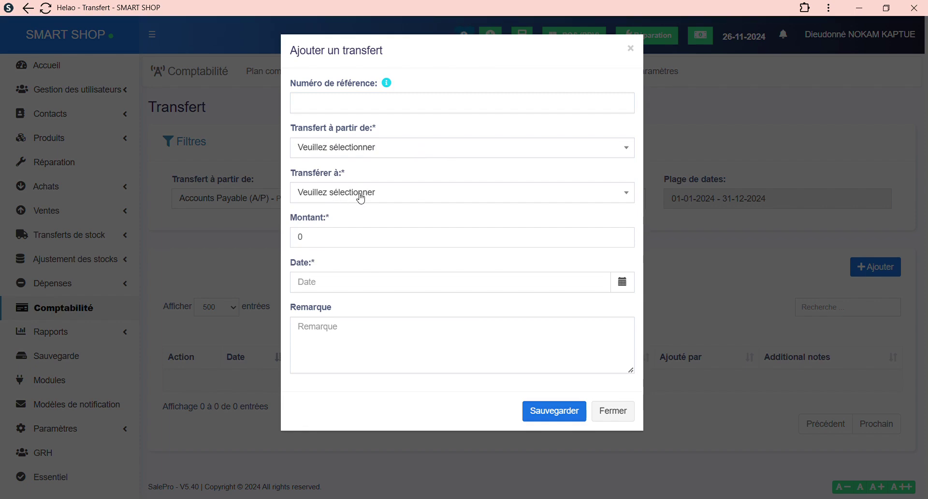
left_click(351, 238)
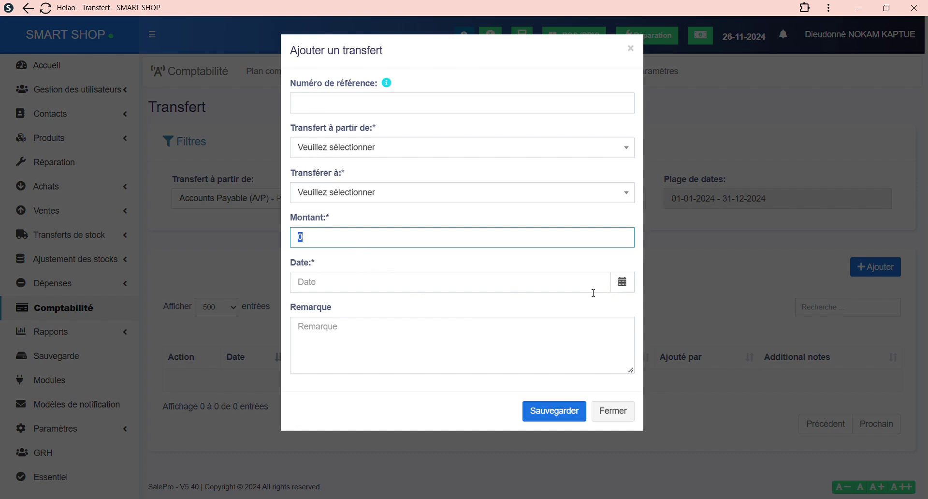
left_click(501, 335)
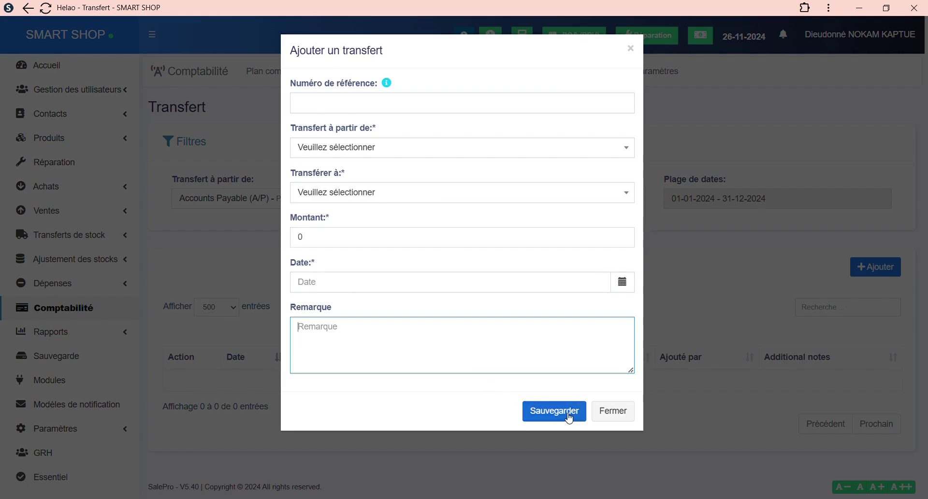
left_click(613, 411)
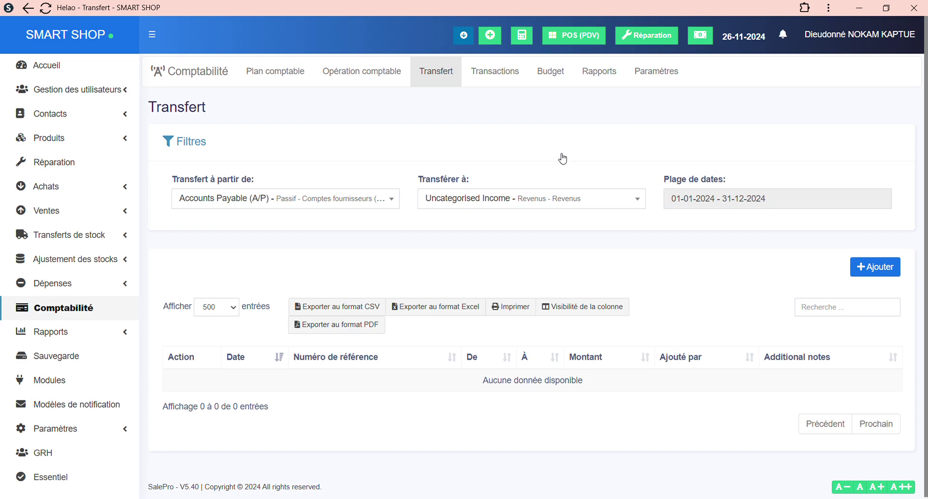
Step: Open the accounting transactions page and look through the list of sales
left_click(495, 78)
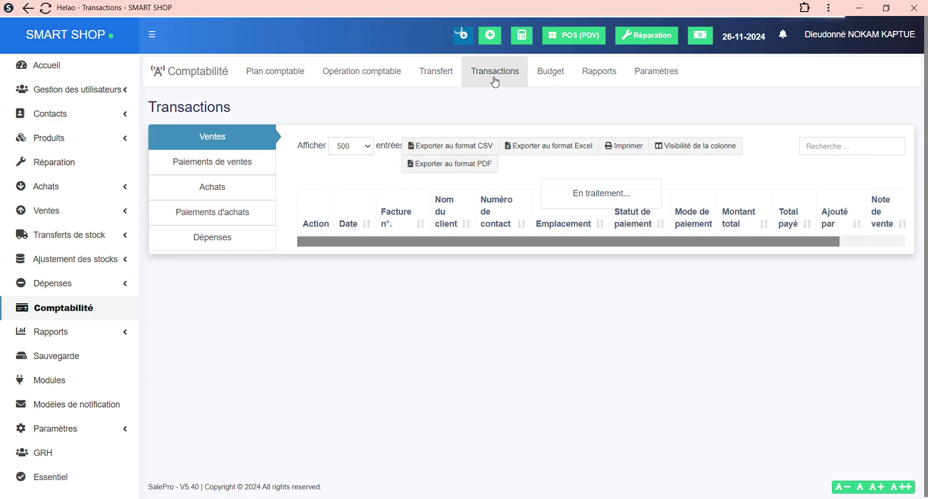
scroll(510, 142, "down", 5)
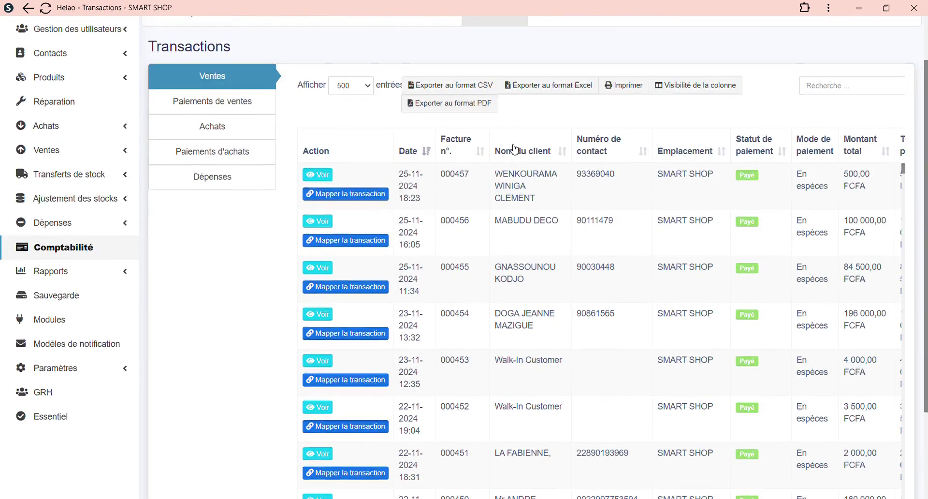
scroll(515, 147, "up", 5)
scroll(515, 148, "down", 5)
scroll(474, 124, "up", 5)
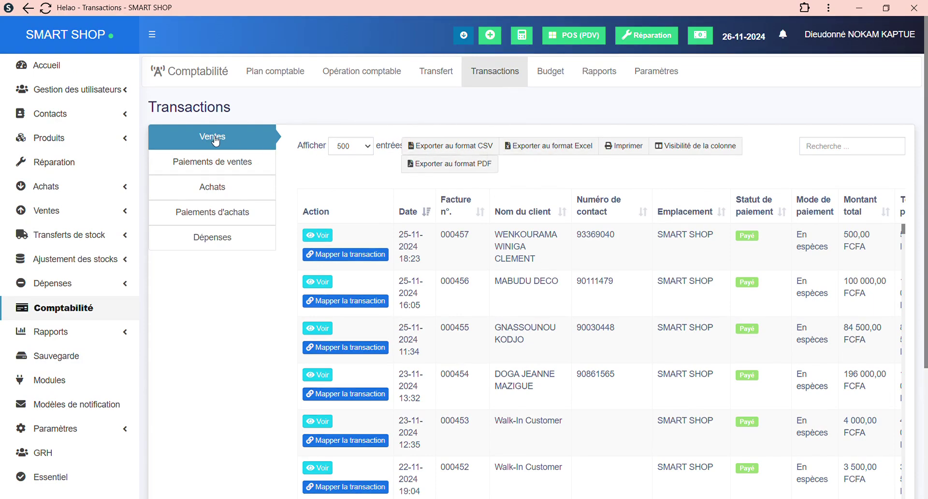
Step: View the sales payments, purchases, purchase payments and expenses lists in turn, and return to the sales list
left_click(246, 165)
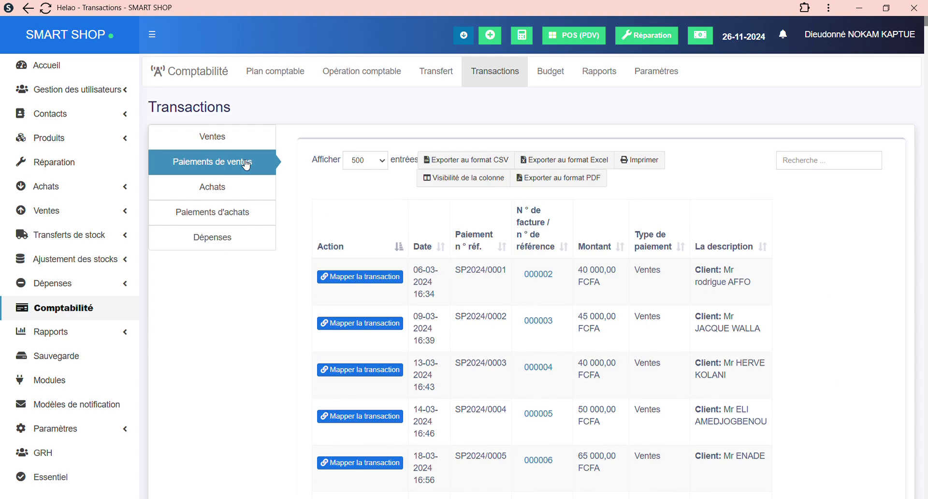
left_click(232, 188)
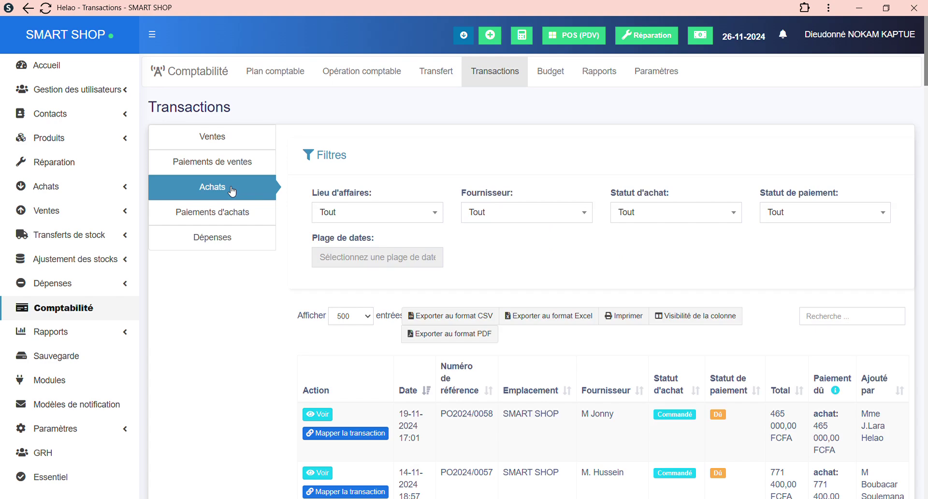
left_click(242, 217)
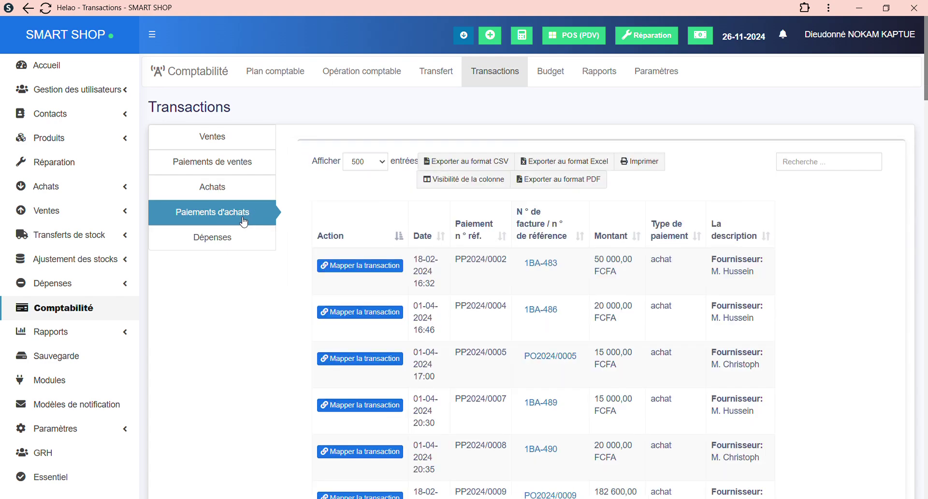
left_click(253, 246)
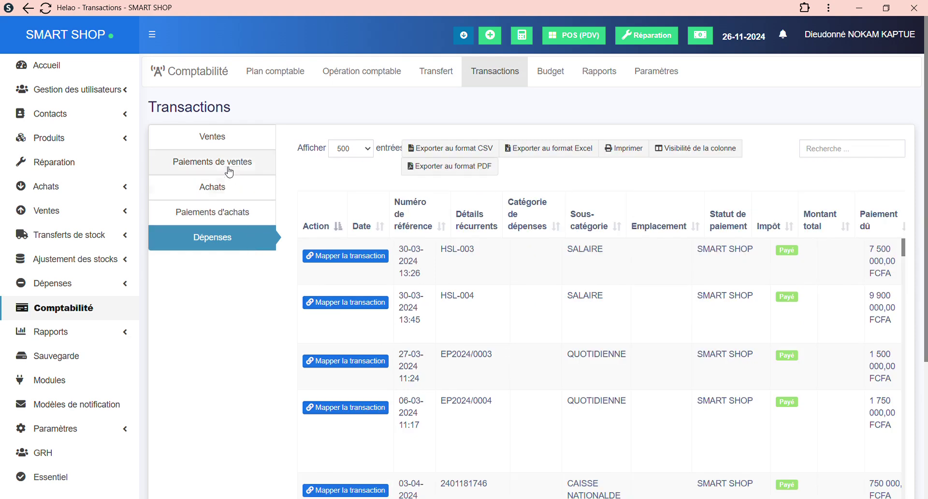
left_click(227, 136)
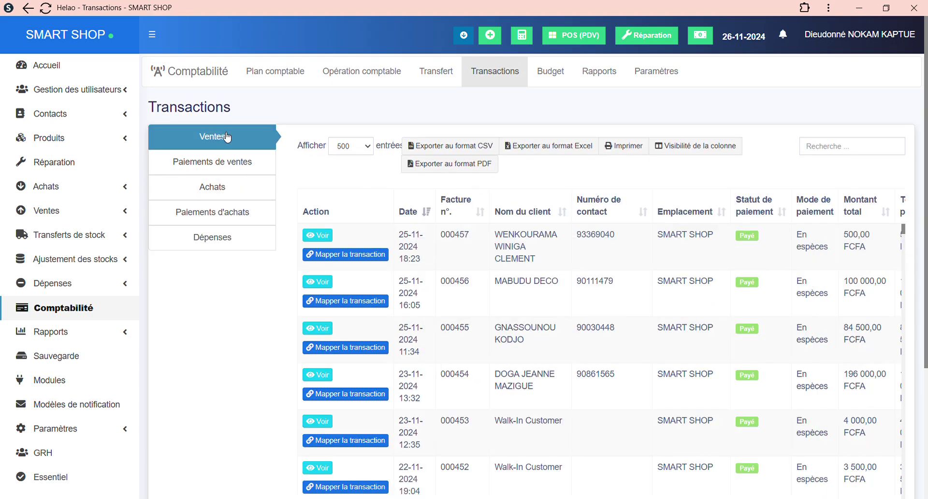
Step: View the details of the most recent sale, including its products and payment information, and close them
scroll(344, 211, "down", 1)
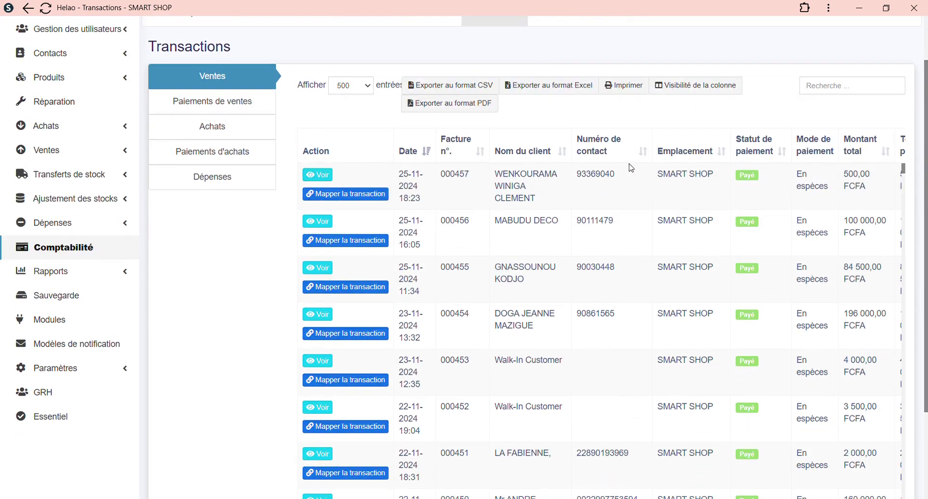
scroll(625, 167, "down", 1)
scroll(344, 194, "up", 1)
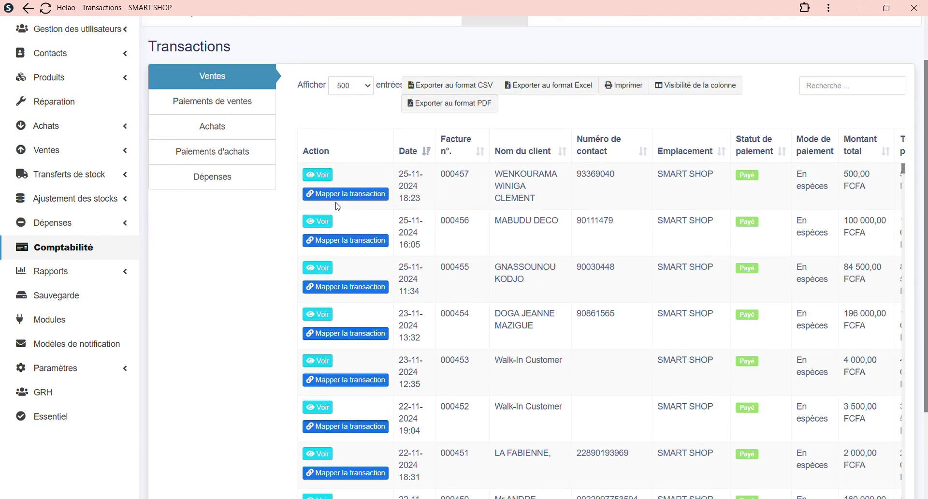
left_click(317, 175)
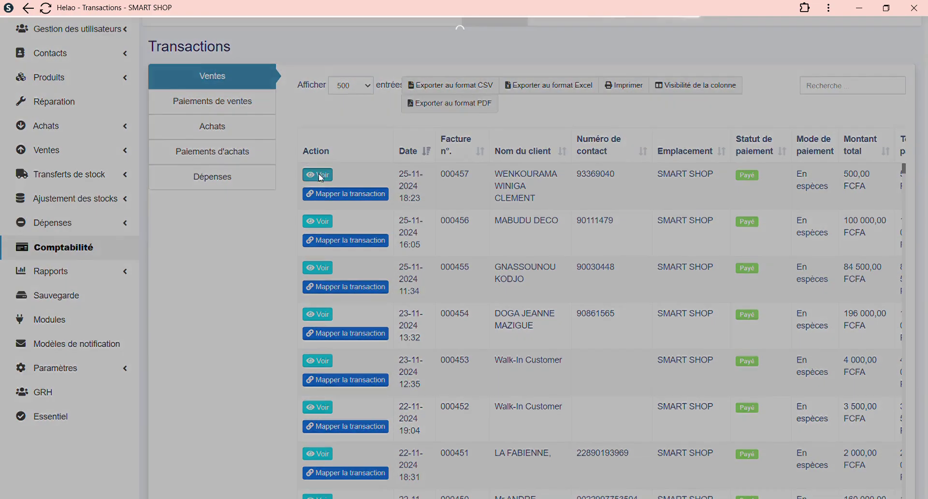
scroll(574, 198, "down", 3)
scroll(572, 199, "up", 3)
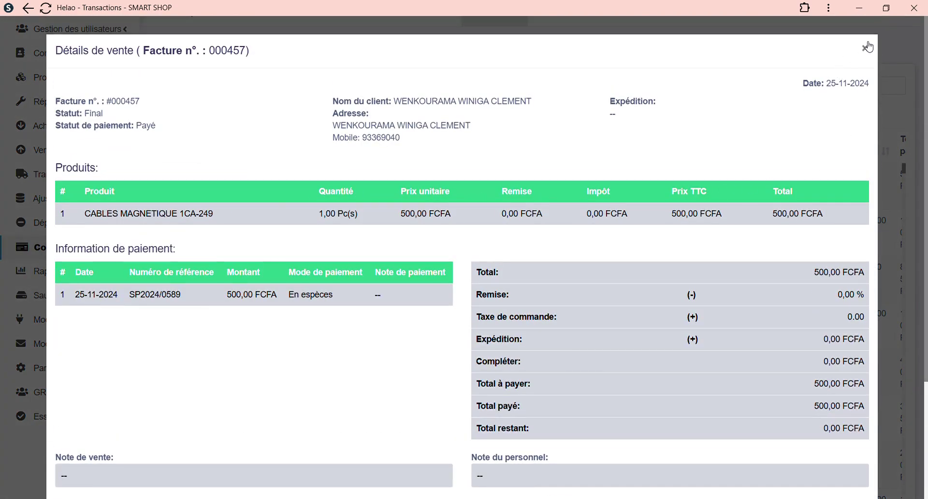
scroll(448, 275, "down", 3)
left_click(847, 461)
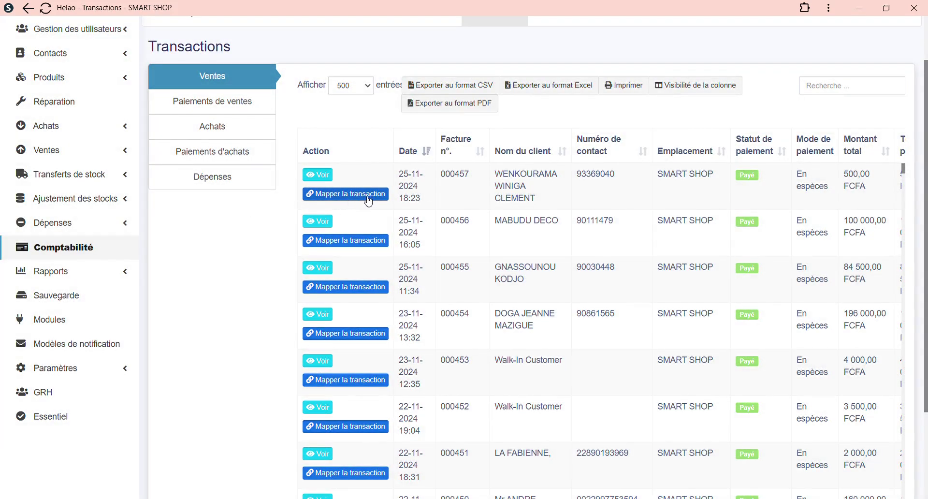
Step: Revisit the sales payments, the purchases with their filters, and the purchase payments to examine their transaction mapping actions
scroll(350, 209, "up", 2)
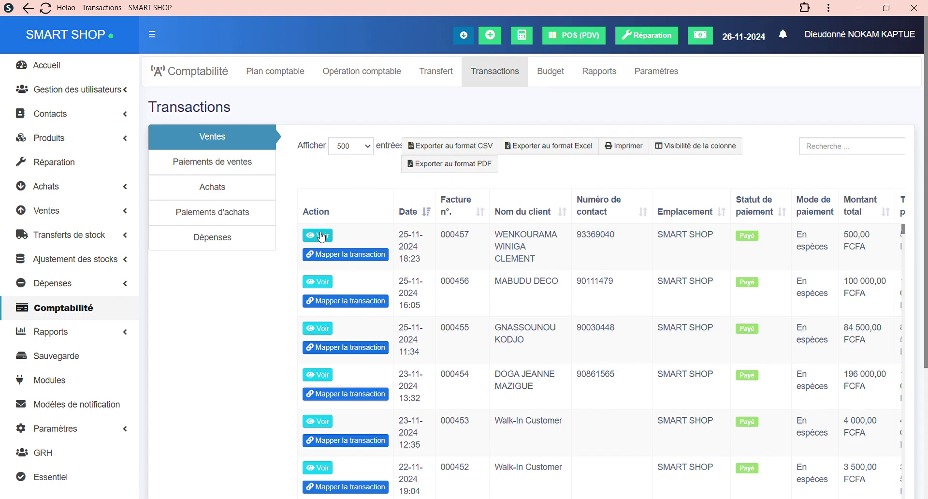
scroll(348, 290, "down", 2)
left_click(215, 170)
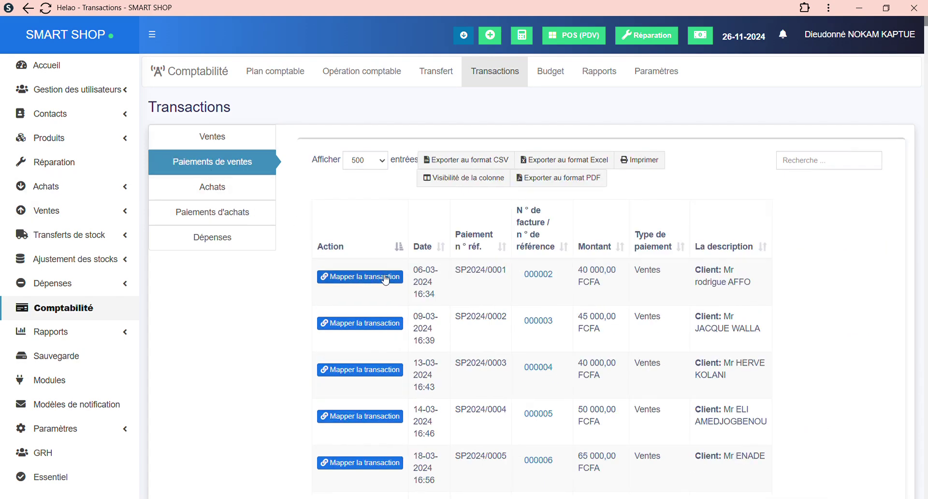
left_click(236, 194)
scroll(314, 267, "down", 5)
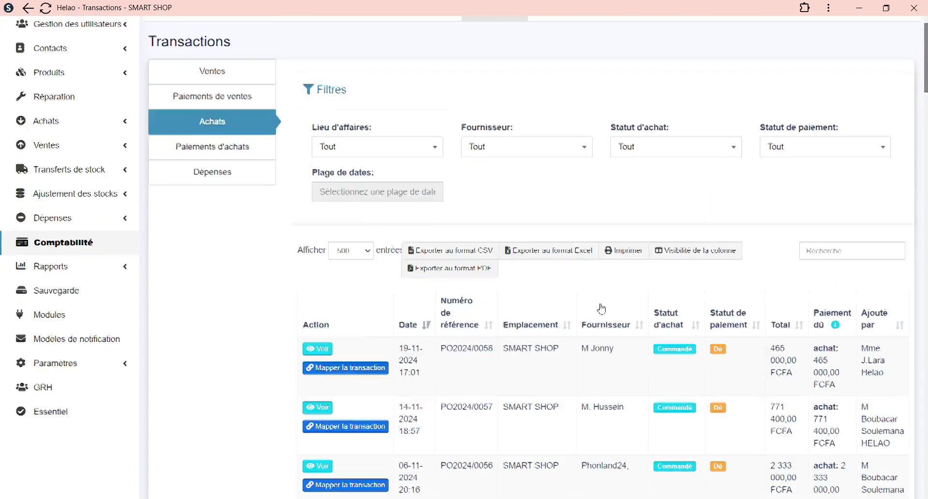
scroll(352, 236, "up", 5)
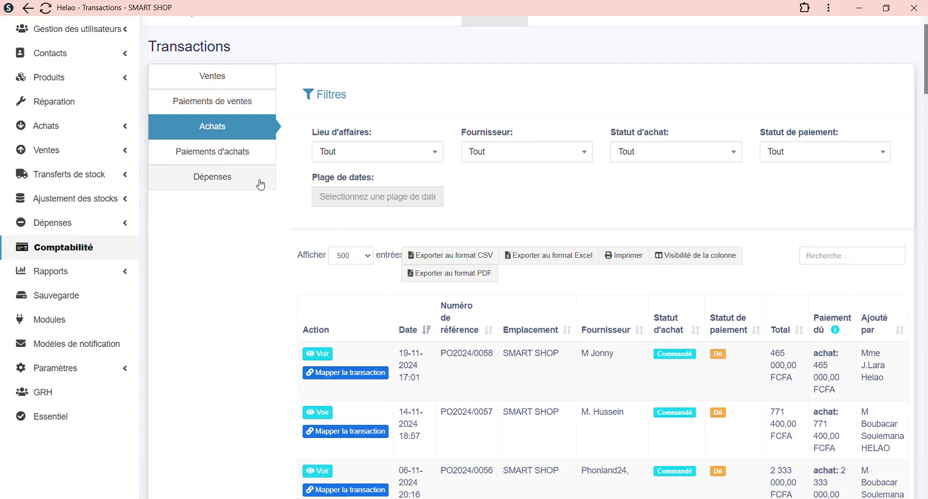
left_click(216, 157)
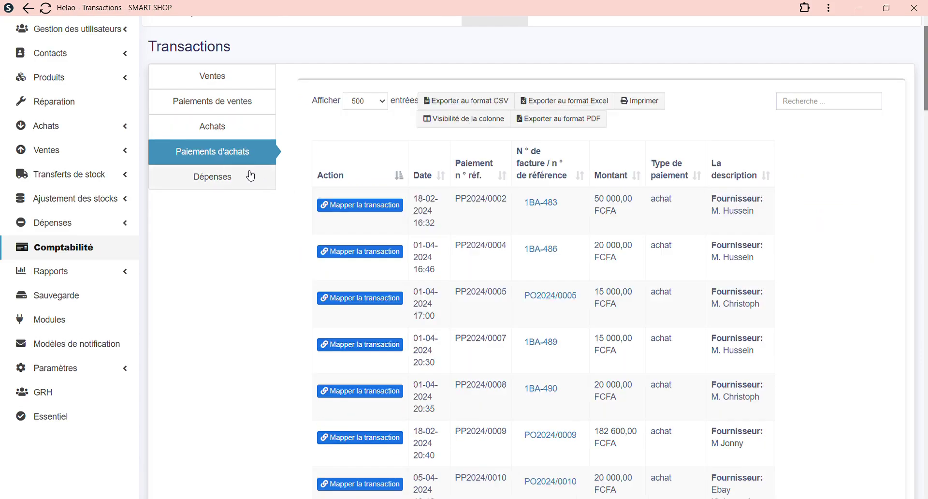
Step: Look through the expense transactions available for mapping and return to the sales list
left_click(213, 189)
scroll(435, 290, "down", 5)
scroll(472, 323, "up", 6)
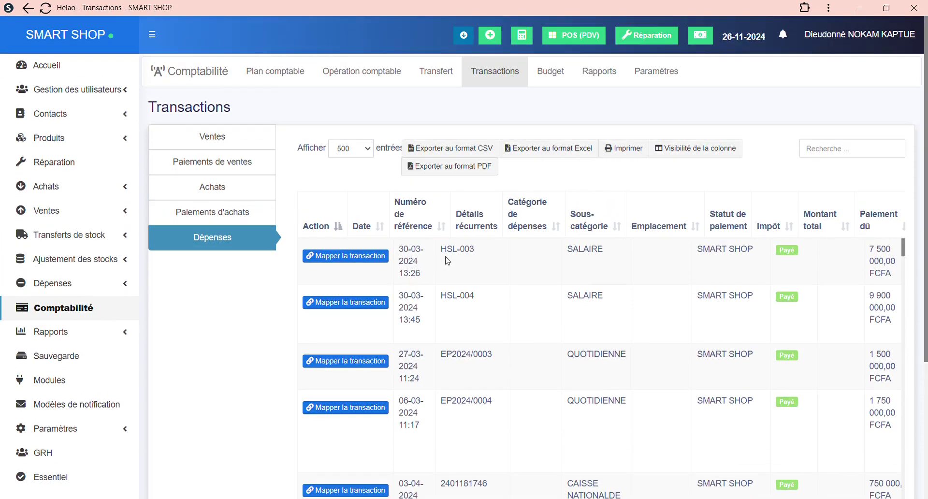
scroll(351, 290, "down", 10)
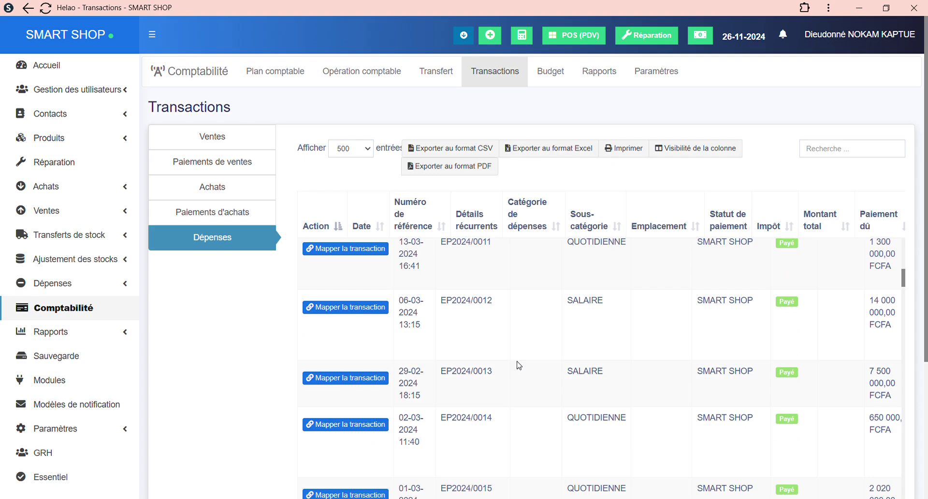
scroll(380, 270, "up", 10)
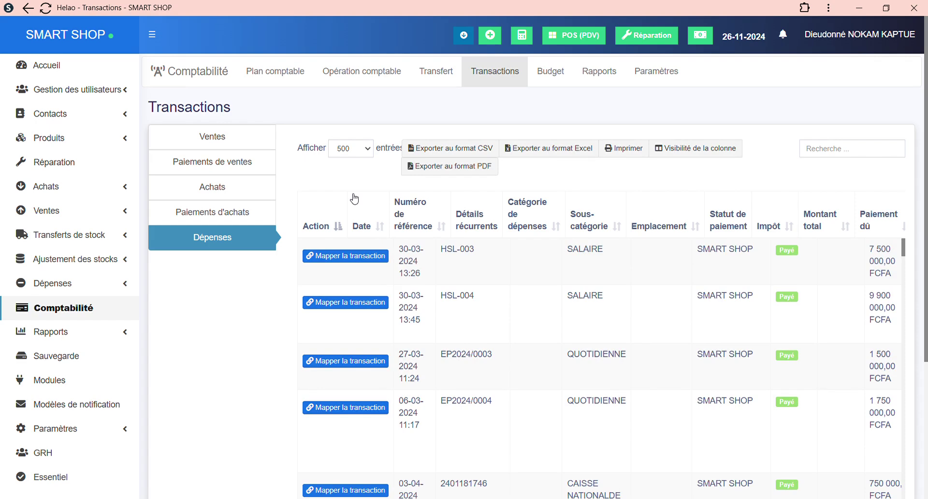
left_click(231, 139)
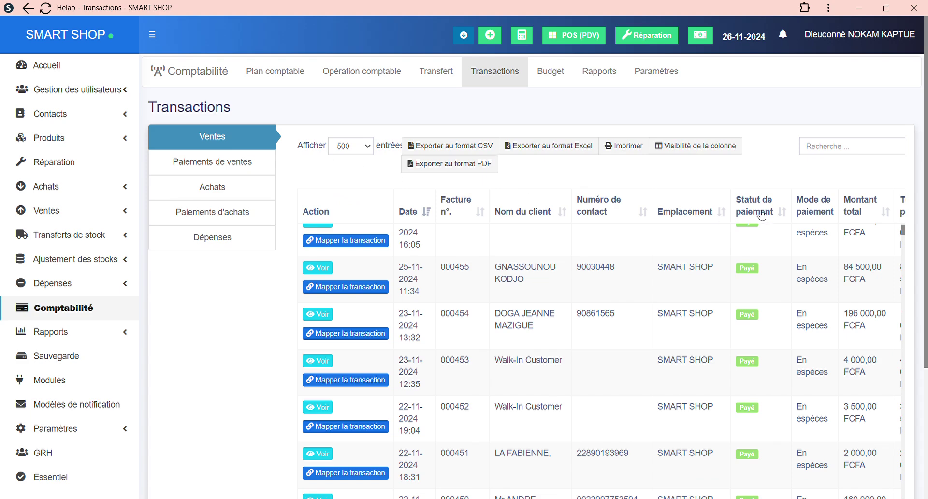
Step: Open the Budget page and select fiscal year 2024 to bring up its budget form
left_click(549, 76)
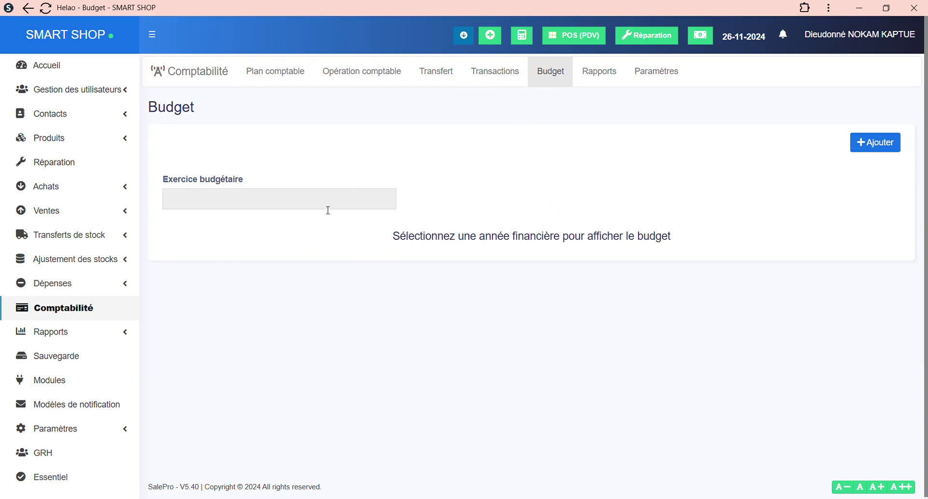
left_click(329, 209)
left_click(428, 153)
left_click(315, 199)
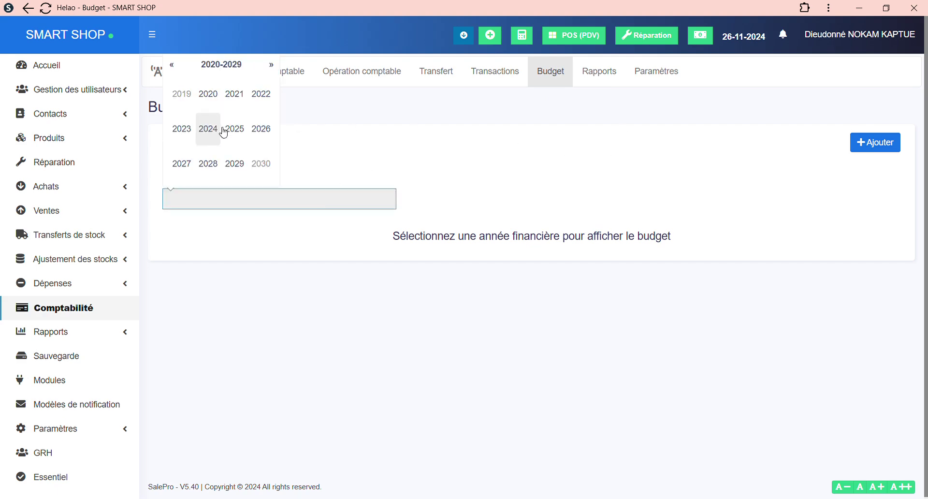
left_click(208, 130)
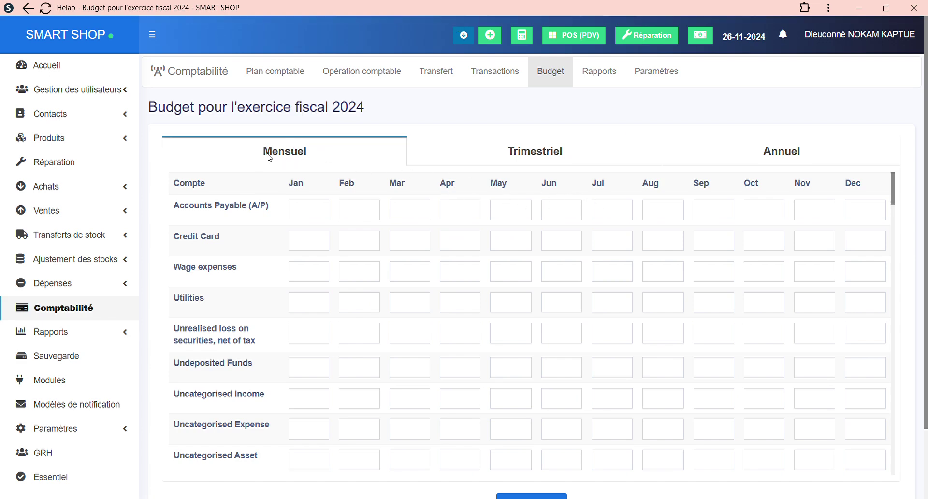
Step: Compare the quarterly and annual budget layouts and return to the monthly one
left_click(500, 155)
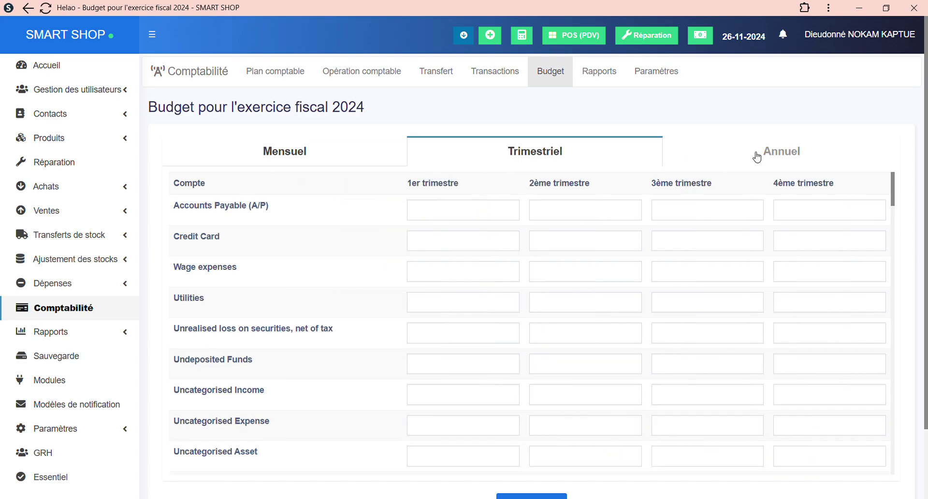
left_click(783, 154)
left_click(299, 154)
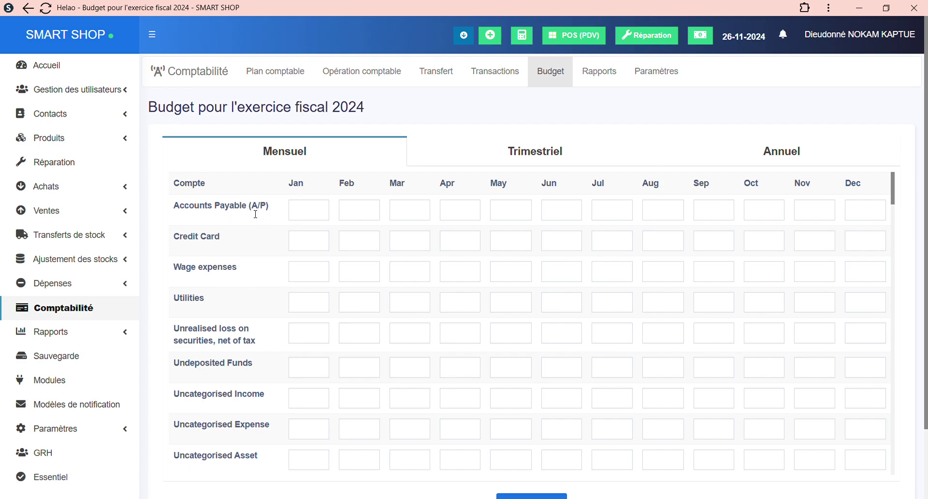
Step: Inspect the monthly budget entry fields for Accounts Payable (A/P) without entering any amounts
scroll(217, 215, "down", 2)
scroll(251, 216, "up", 2)
scroll(280, 218, "down", 5)
scroll(304, 220, "up", 5)
left_click(312, 219)
left_click(360, 215)
left_click(478, 213)
left_click(556, 213)
left_click(611, 213)
left_click(659, 213)
left_click(710, 213)
Step: Look through the accounts in the 2024 monthly budget grid and locate the submit option without saving
scroll(232, 238, "down", 10)
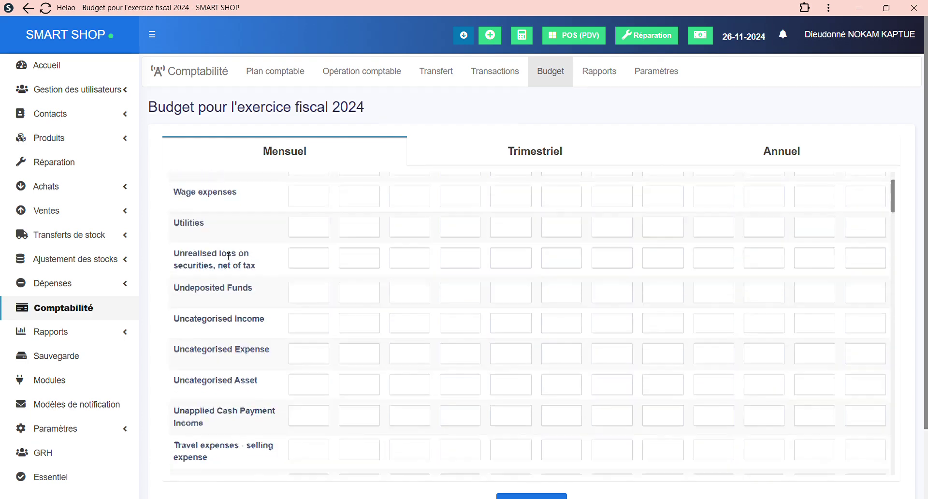
scroll(226, 276, "down", 3)
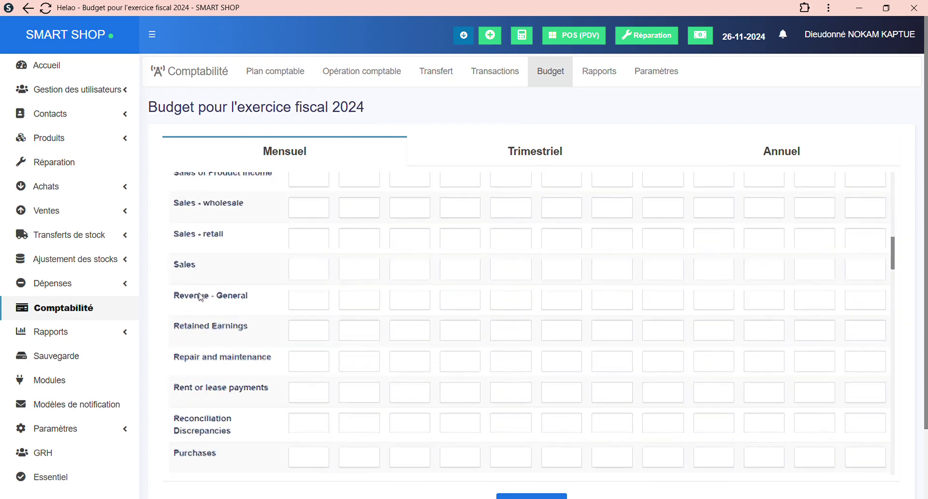
scroll(203, 303, "down", 2)
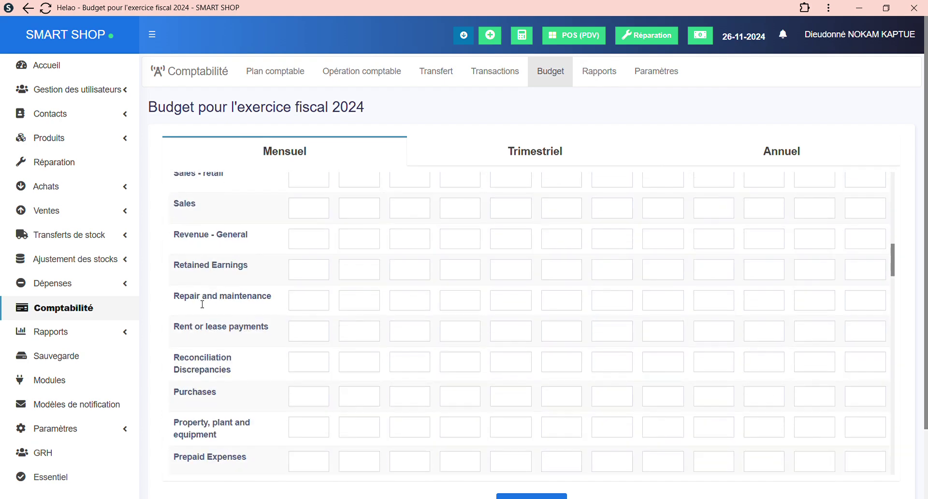
scroll(202, 304, "down", 15)
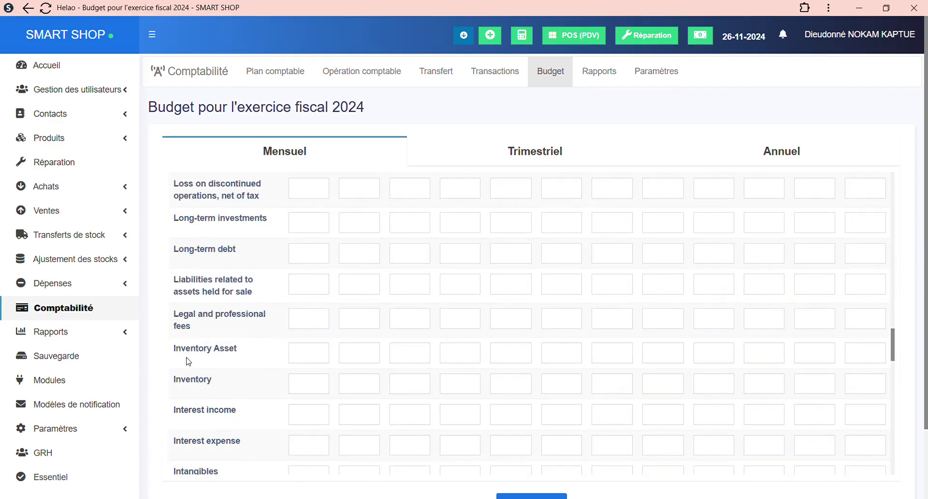
scroll(213, 377, "down", 8)
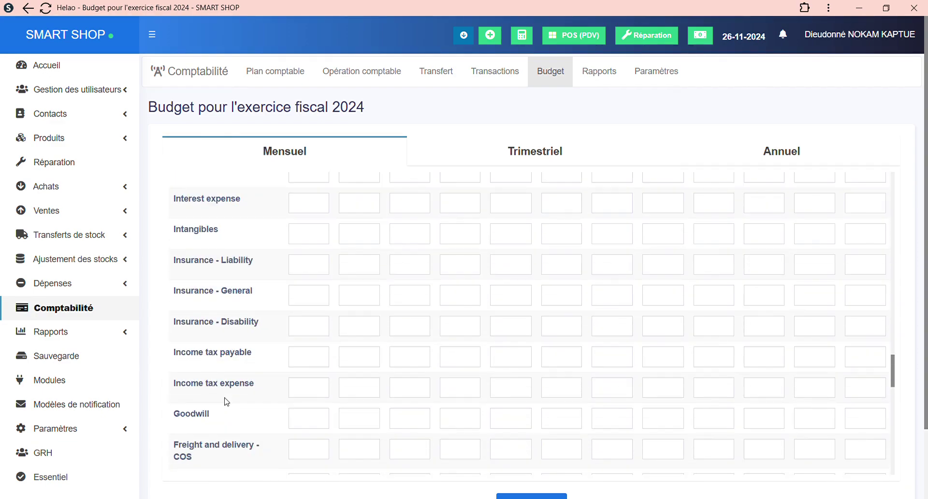
scroll(226, 401, "down", 20)
scroll(310, 437, "up", 5)
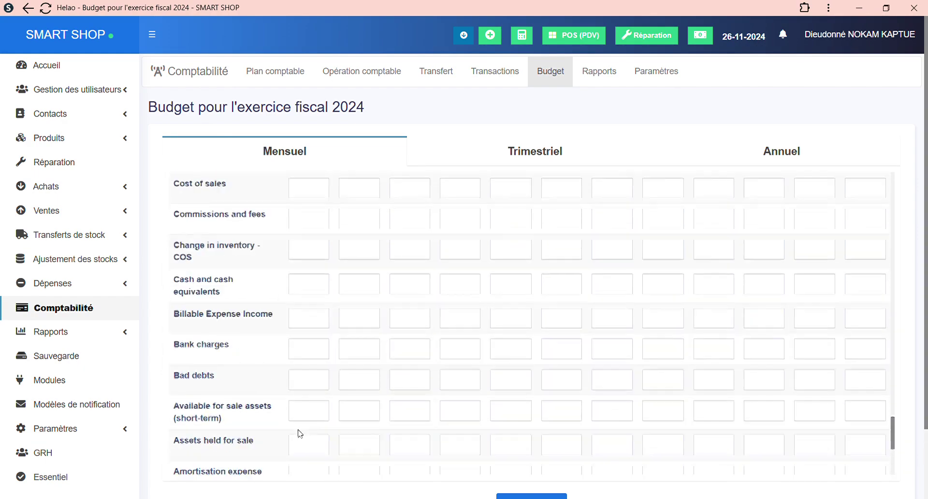
scroll(561, 383, "down", 2)
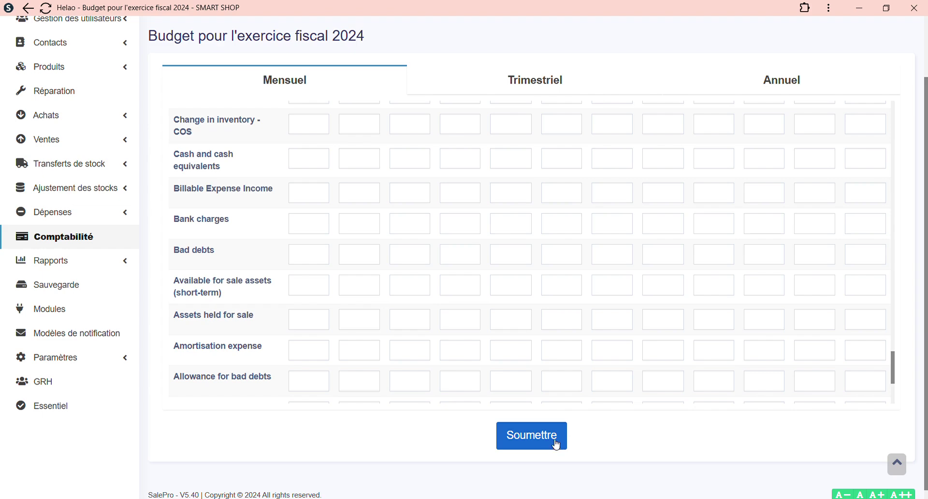
scroll(541, 425, "up", 2)
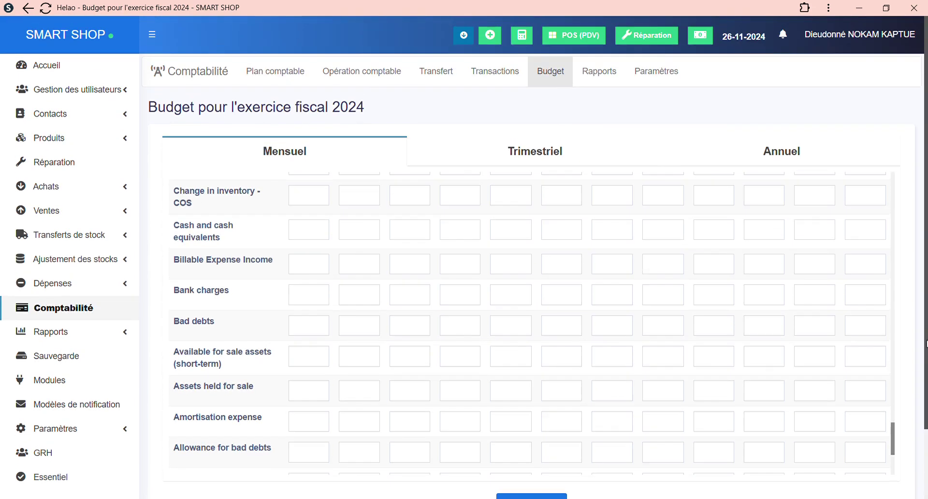
Step: Examine the quarterly layout of the 2024 budget and its submit option without entering any amounts
left_click(528, 151)
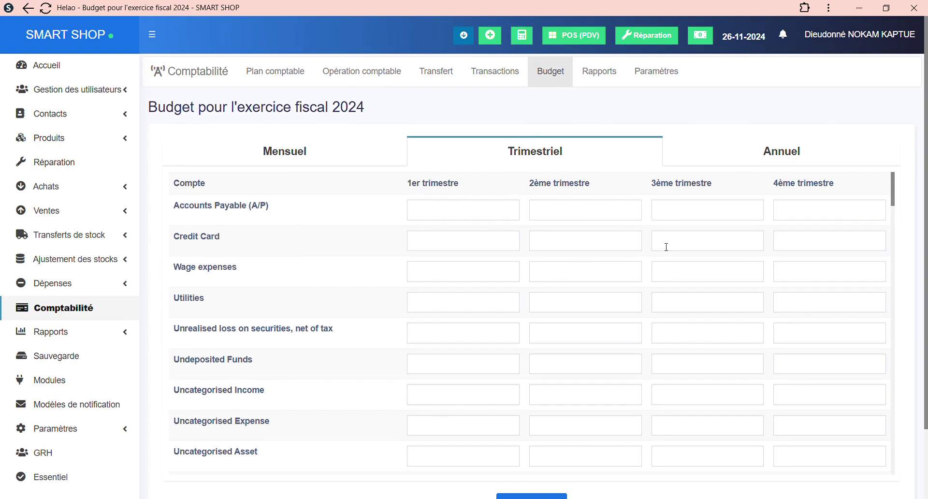
scroll(577, 359, "down", 2)
scroll(716, 476, "down", 1)
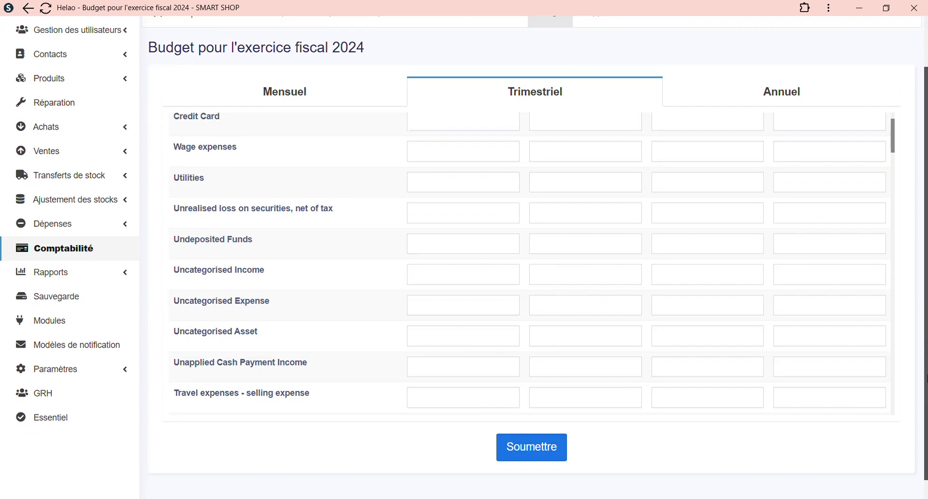
scroll(923, 296, "up", 1)
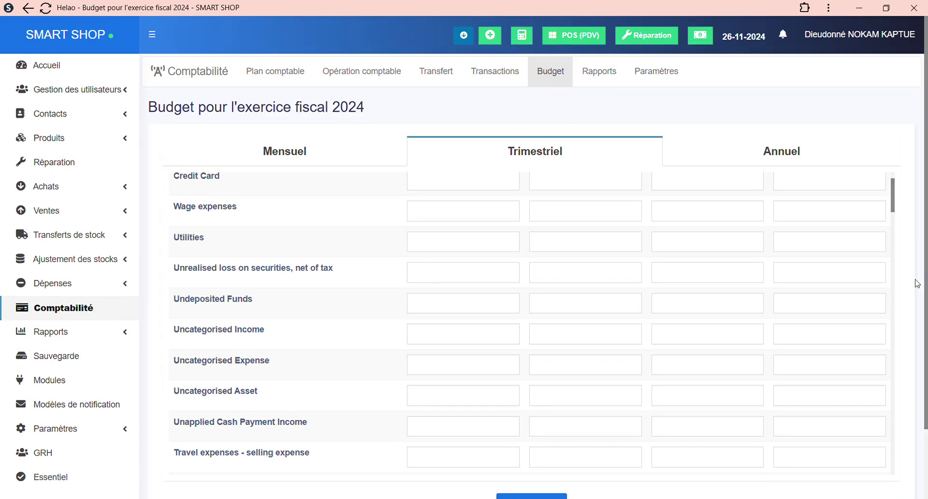
Step: Examine the annual layout of the 2024 budget and return to the monthly one
left_click(798, 151)
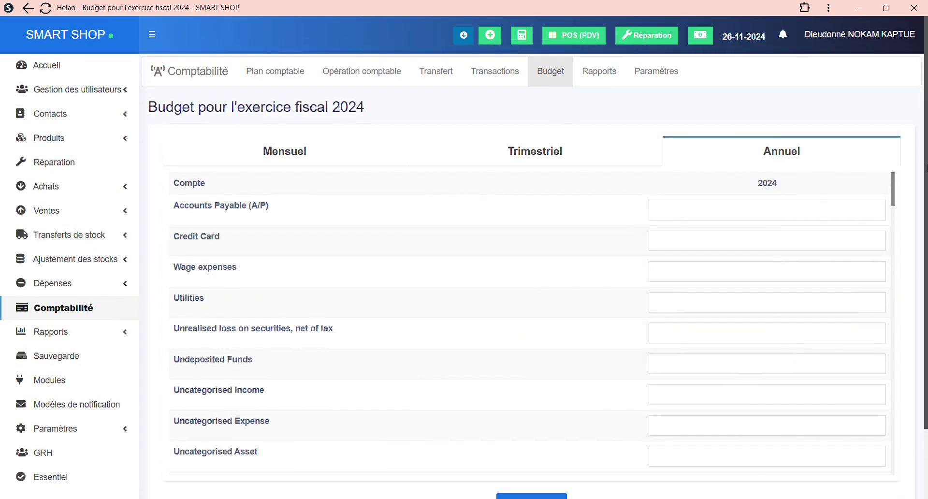
scroll(924, 220, "down", 1)
scroll(925, 220, "up", 1)
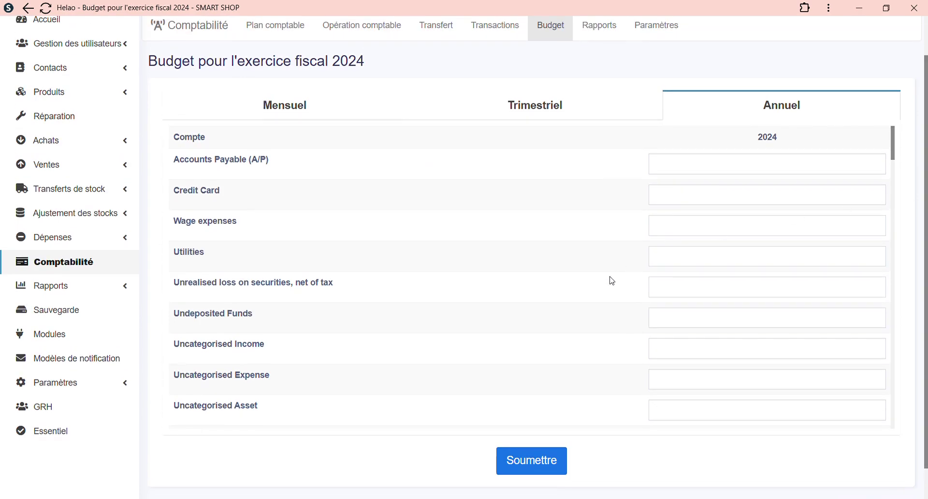
scroll(613, 274, "down", 5)
scroll(613, 281, "up", 5)
left_click(530, 468)
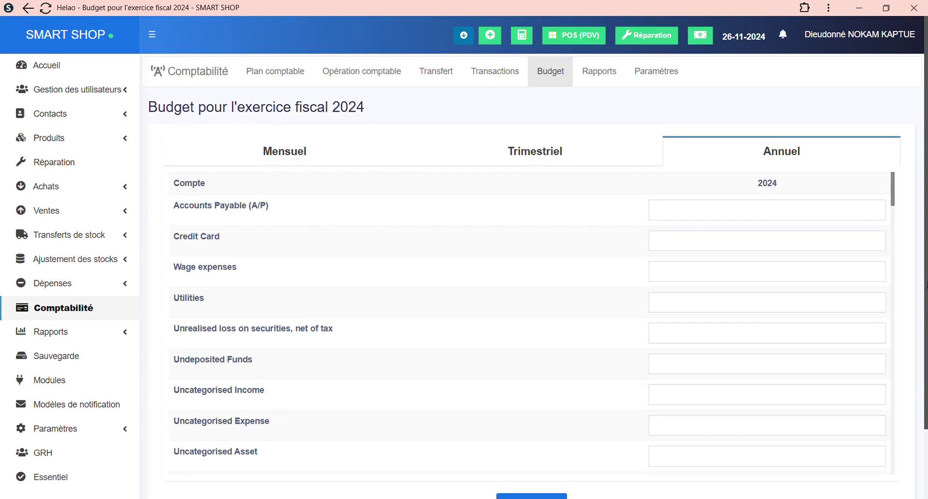
left_click(284, 155)
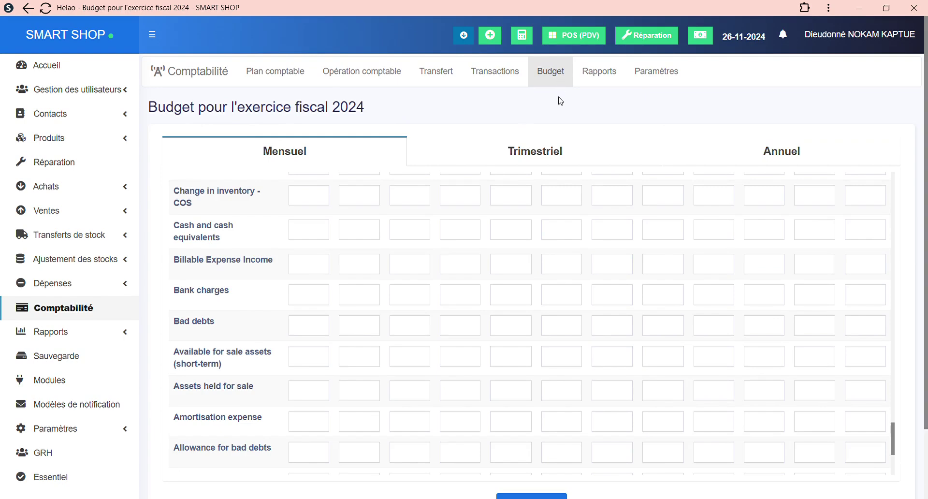
Step: Open the trial balance (Balance de vérification) from the accounting reports, view its date range presets, and return to the report list
left_click(605, 76)
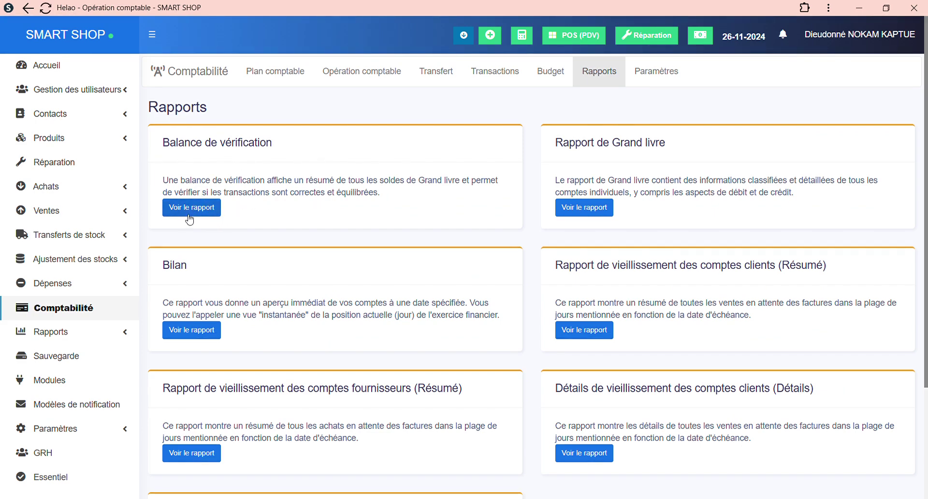
left_click(211, 214)
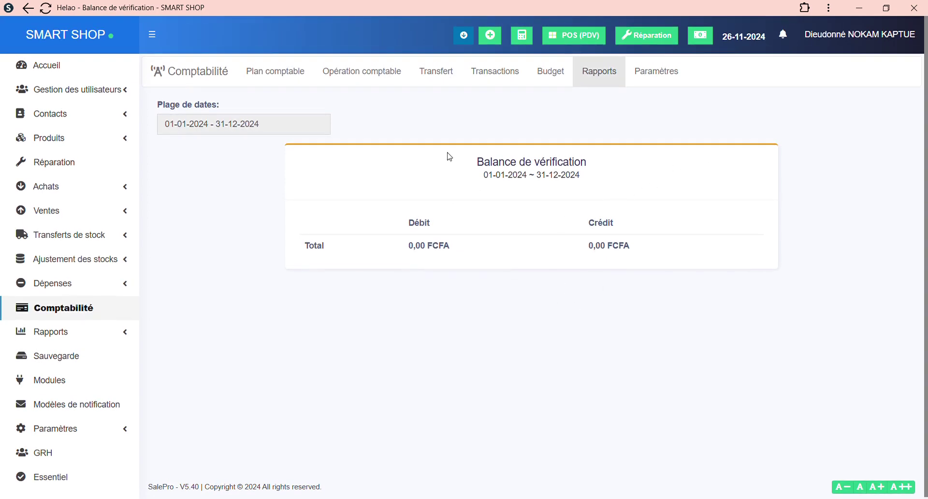
triple_click(266, 125)
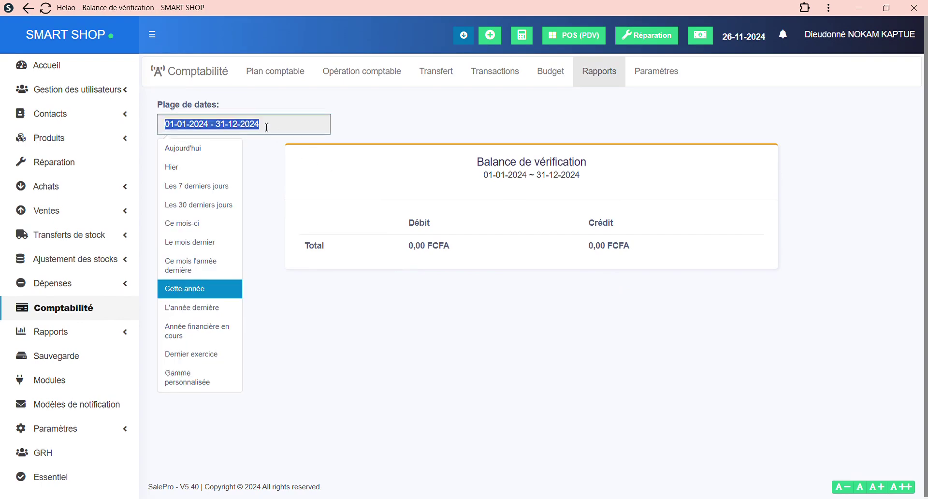
left_click(28, 9)
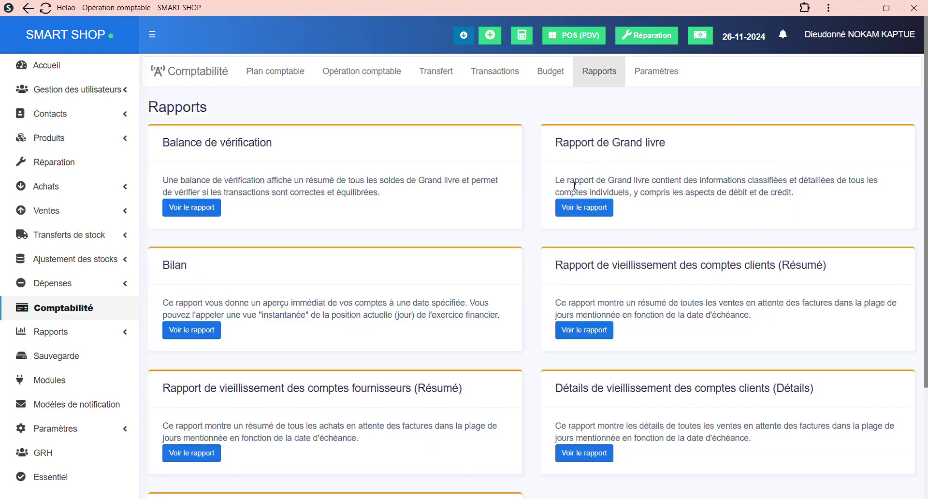
Step: Open the general ledger report for Accounts Payable (A/P) and examine its date range and account filters and entries table
left_click(585, 208)
scroll(386, 227, "down", 1)
scroll(386, 237, "up", 1)
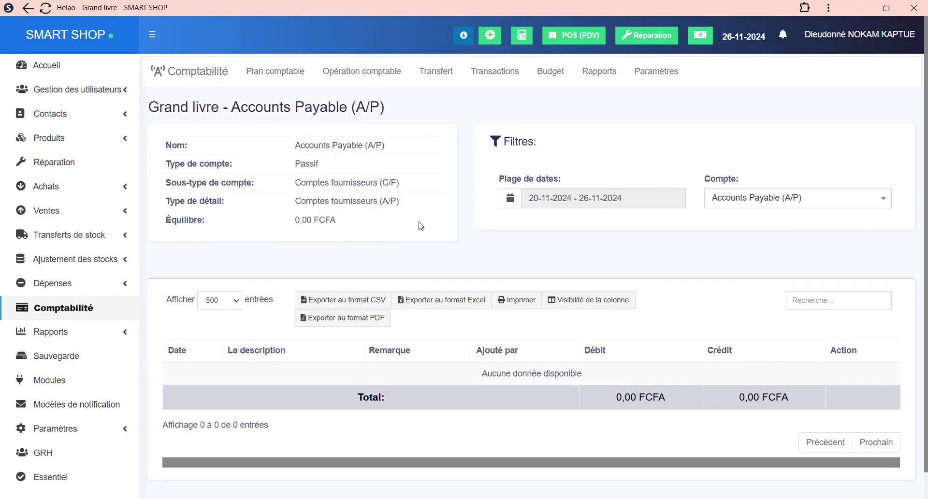
triple_click(621, 202)
left_click(715, 240)
scroll(705, 361, "down", 1)
scroll(705, 361, "up", 1)
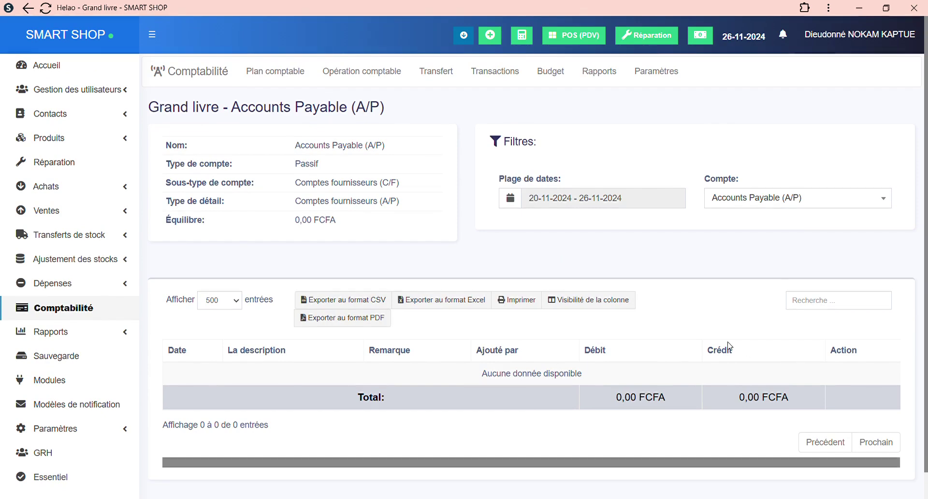
Step: Toggle the Action column's visibility in the Accounts Payable (A/P) ledger table, leaving the column hidden
left_click(603, 310)
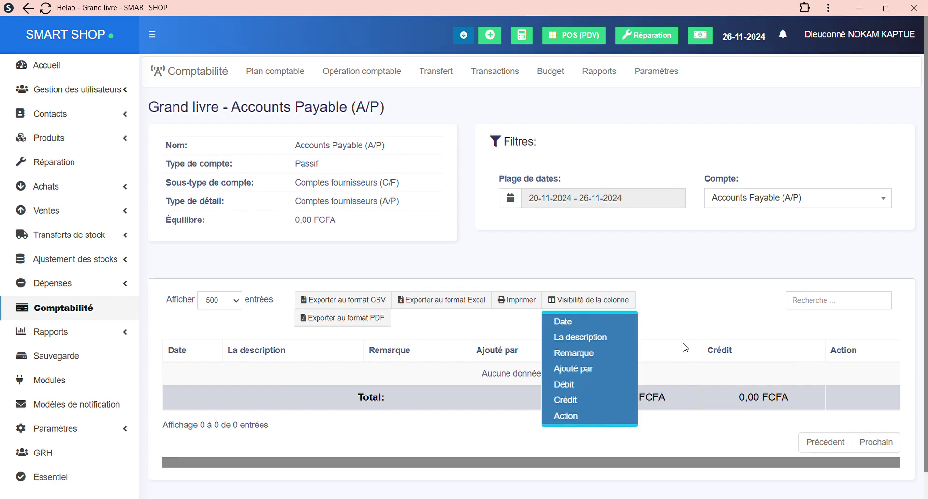
left_click(601, 416)
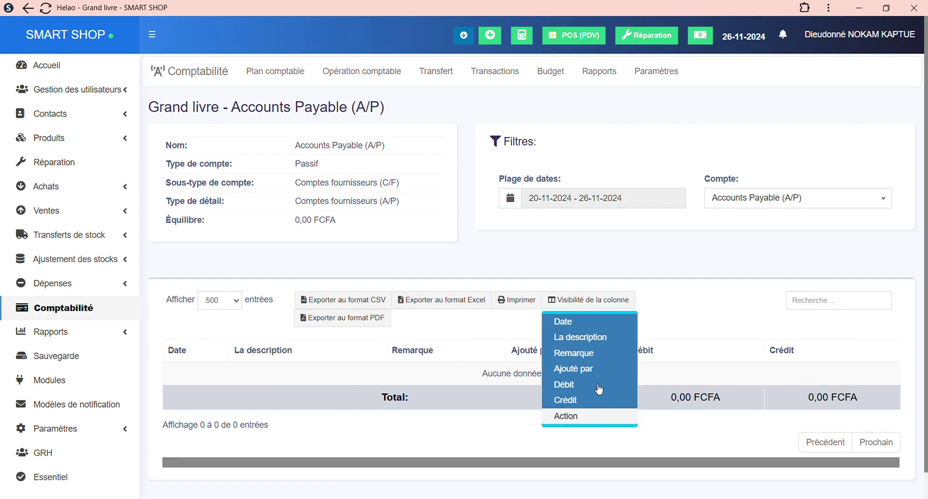
left_click(720, 329)
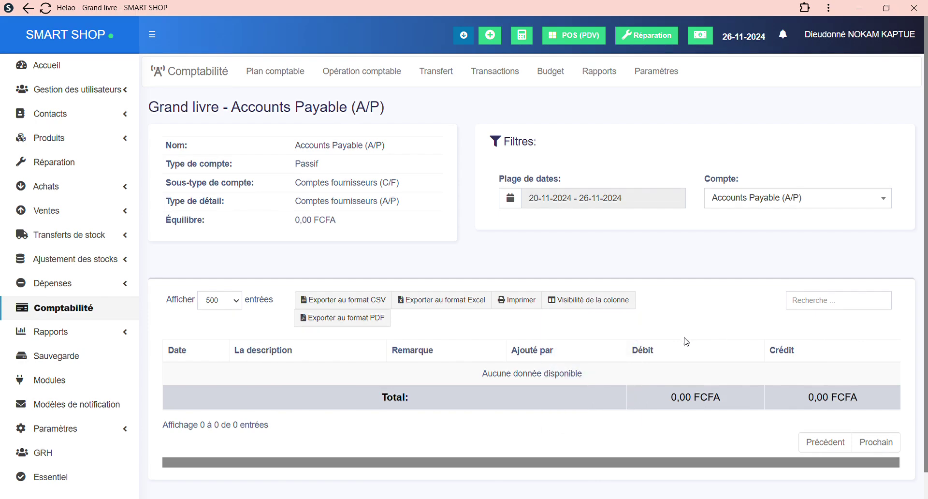
left_click(595, 304)
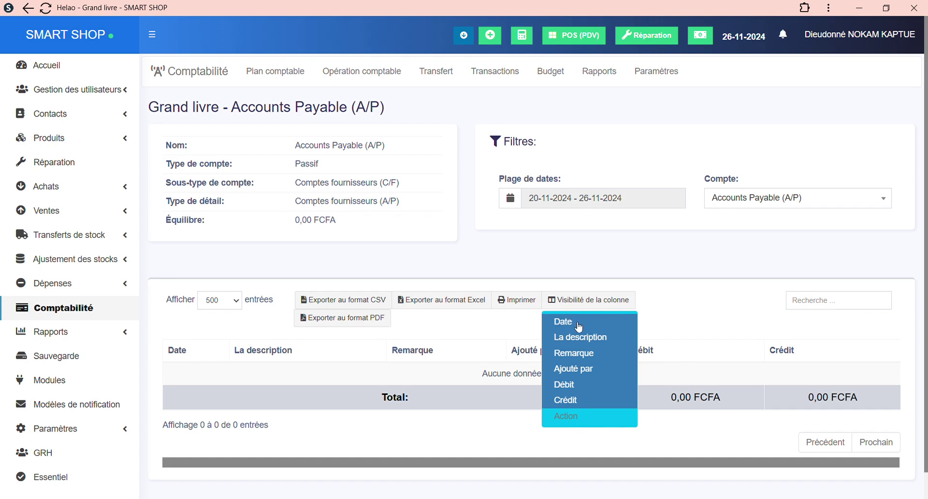
left_click(574, 416)
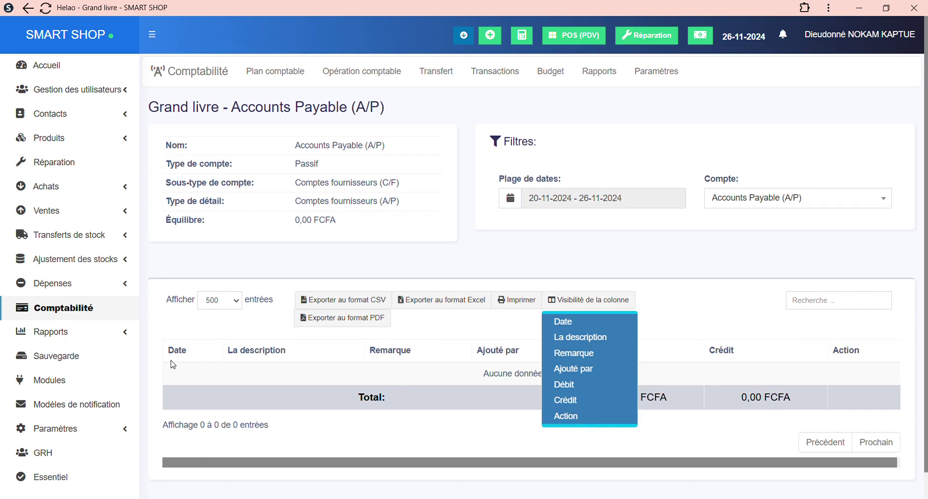
left_click(590, 419)
left_click(727, 349)
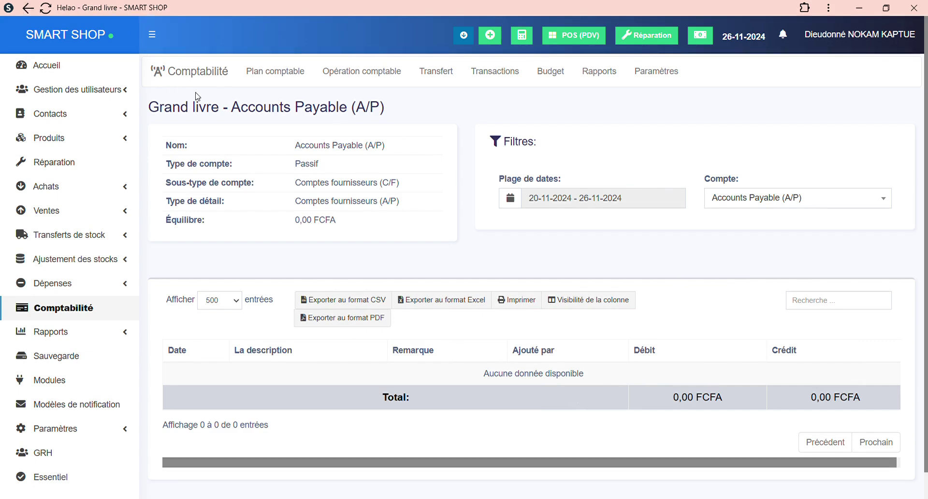
Step: Return to the accounting report list and open the supplier accounts aging summary (Rapport de vieillissement des comptes fournisseurs)
left_click(28, 8)
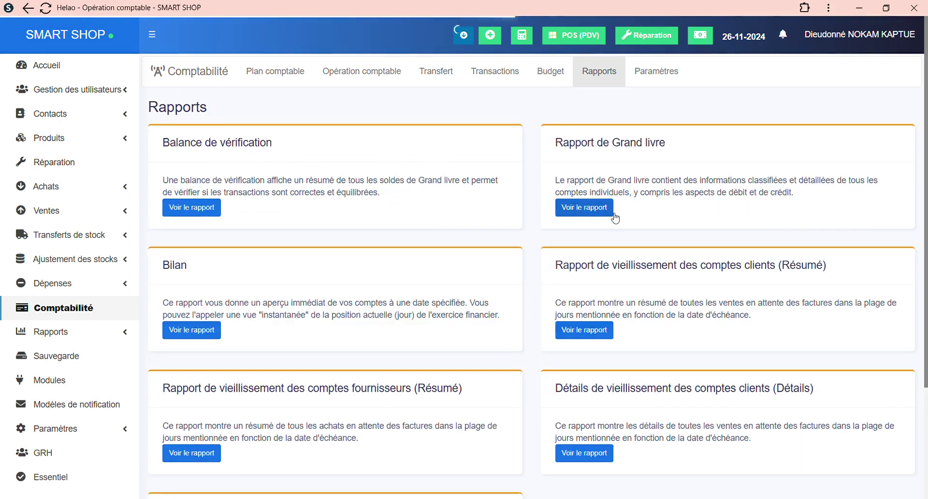
scroll(598, 222, "down", 3)
scroll(556, 217, "down", 1)
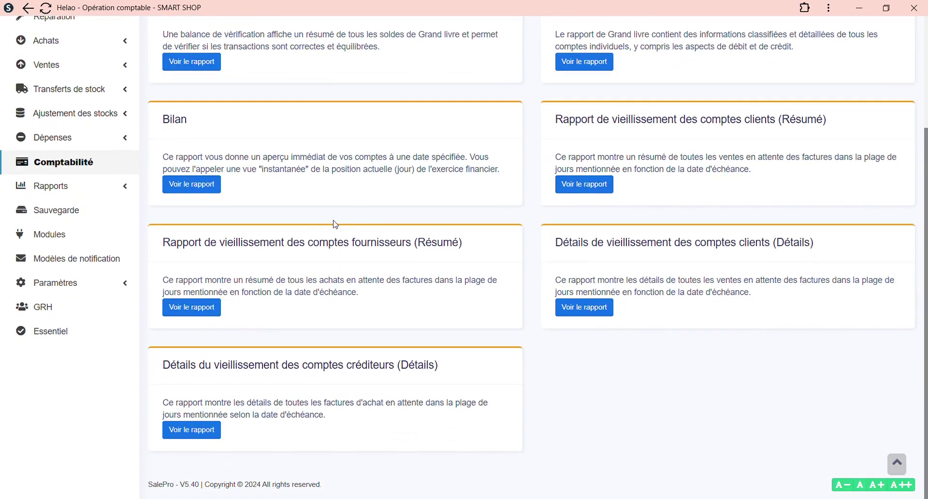
scroll(218, 405, "up", 1)
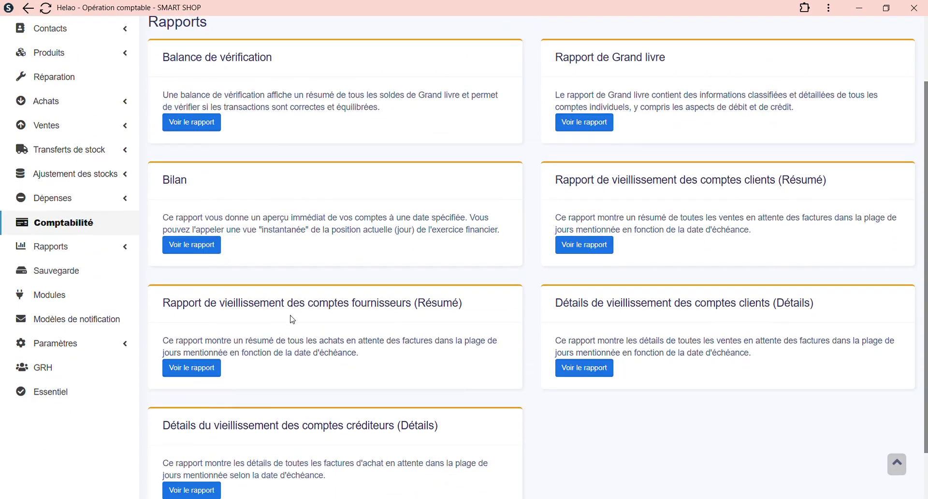
scroll(453, 345, "down", 1)
left_click(215, 310)
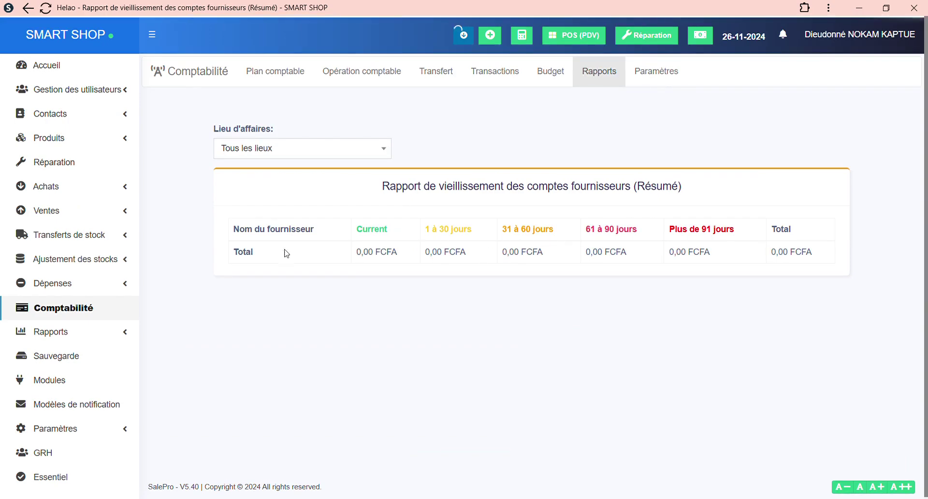
Step: Check the supplier aging summary's business location filter, keeping Tous les lieux, and return to the report list
left_click(392, 155)
left_click(385, 155)
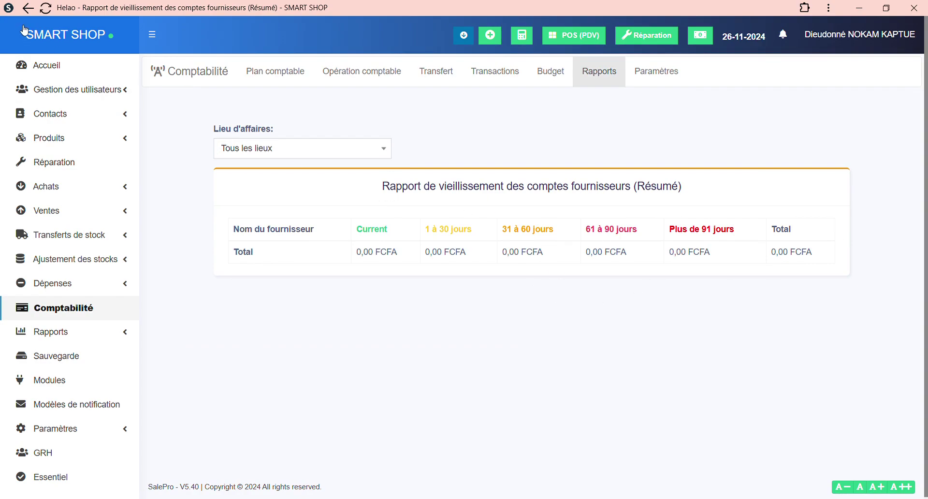
left_click(27, 8)
scroll(604, 114, "up", 2)
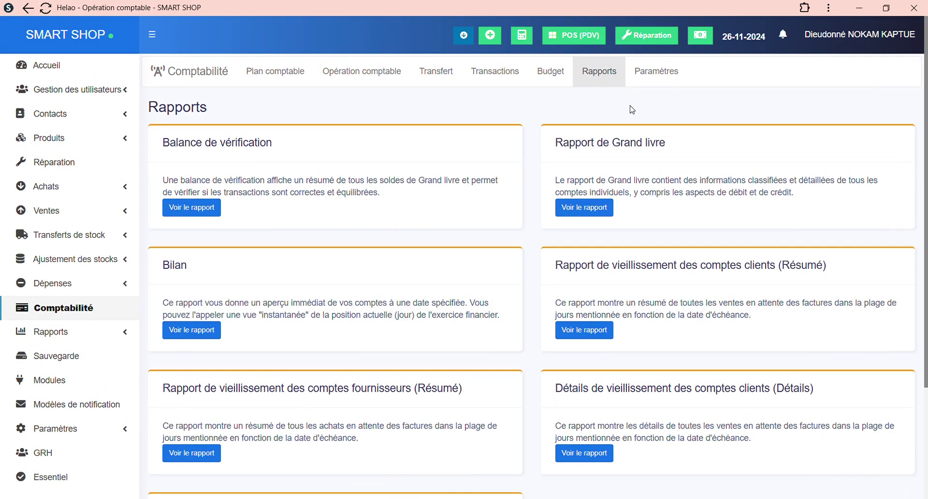
Step: Open the accounting settings and examine the journal entry and transfer prefix fields and the help note for Mapper les transactions
left_click(655, 84)
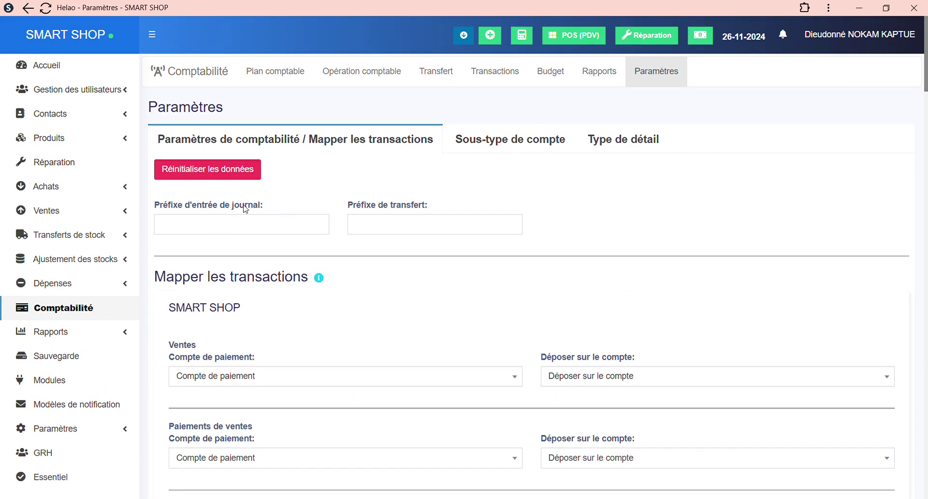
left_click(215, 228)
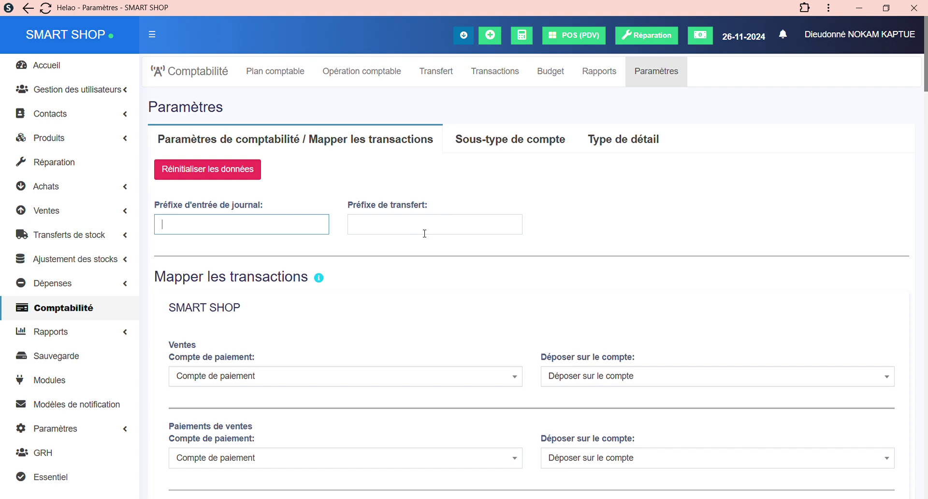
scroll(368, 215, "down", 1)
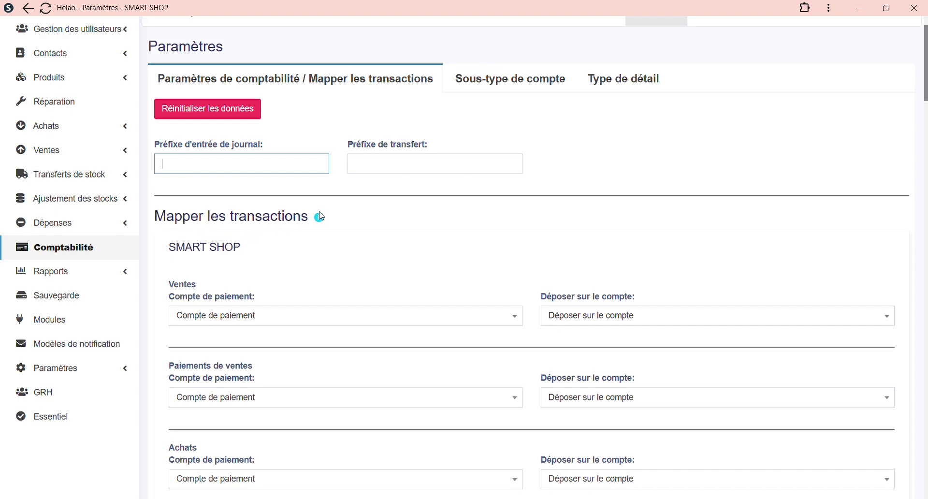
scroll(576, 261, "up", 2)
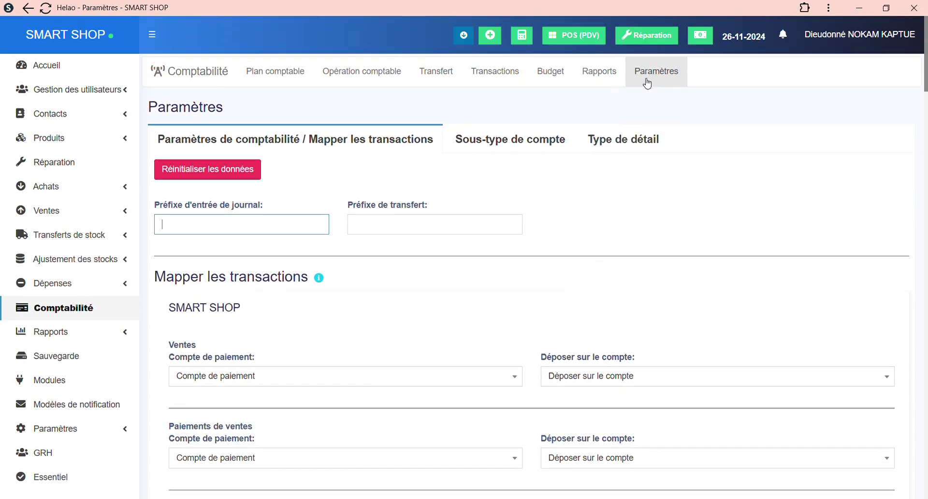
scroll(260, 325, "down", 1)
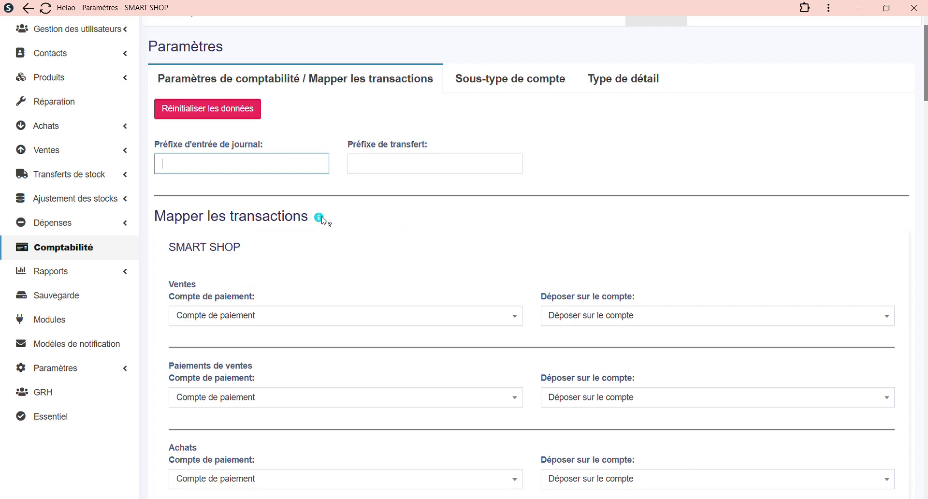
mouse_move(319, 217)
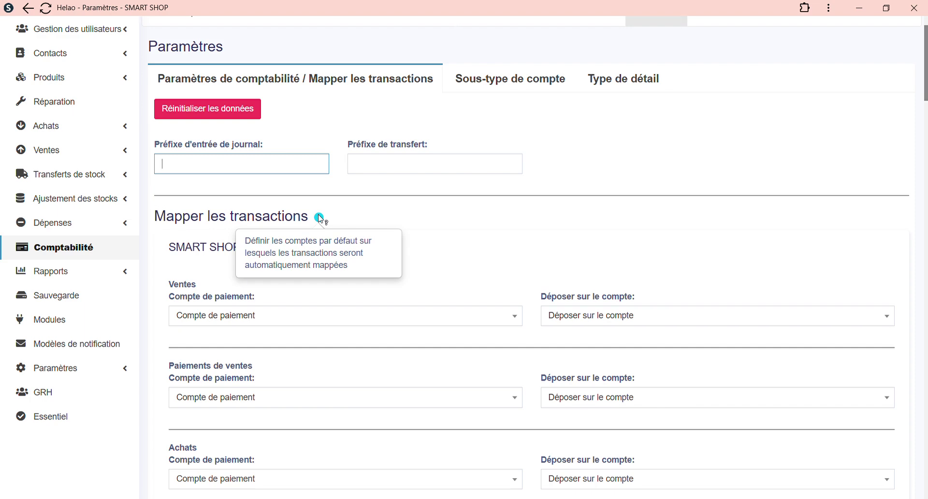
Step: Browse the accounts available as the SMART SHOP sales payment account without selecting one
scroll(377, 261, "down", 1)
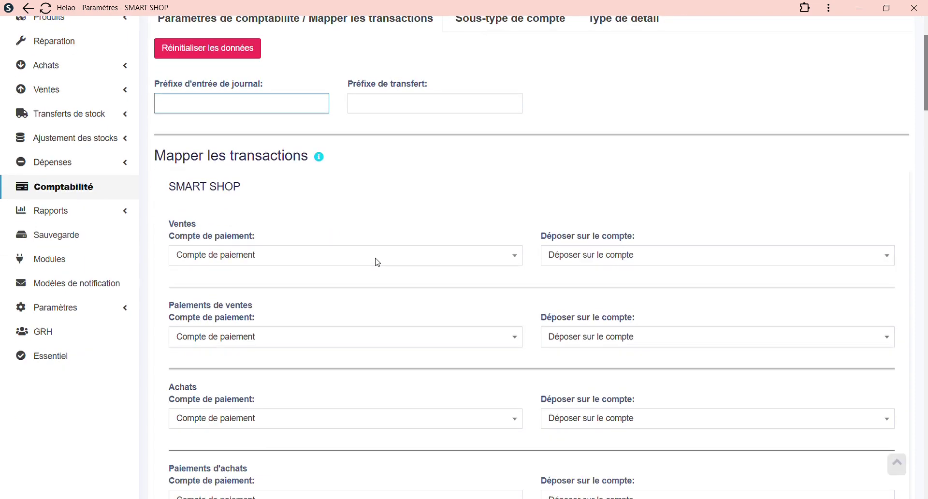
left_click(379, 263)
left_click(283, 225)
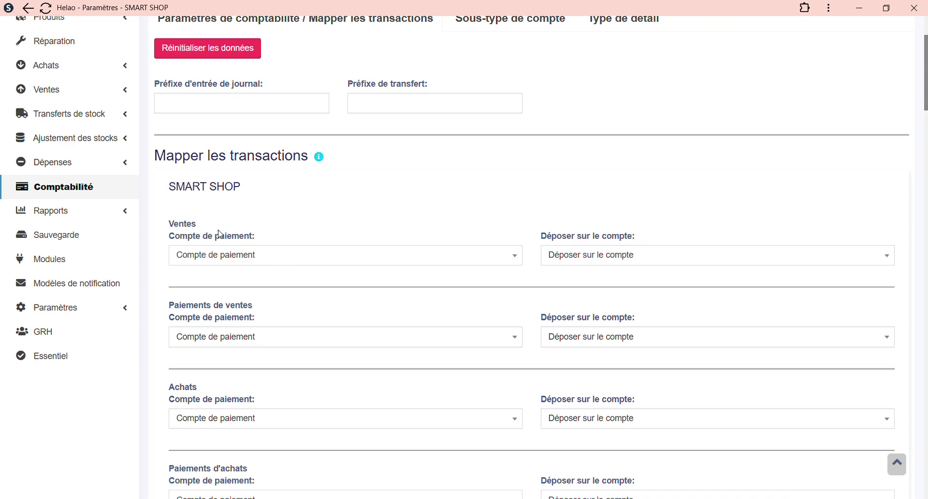
left_click(262, 261)
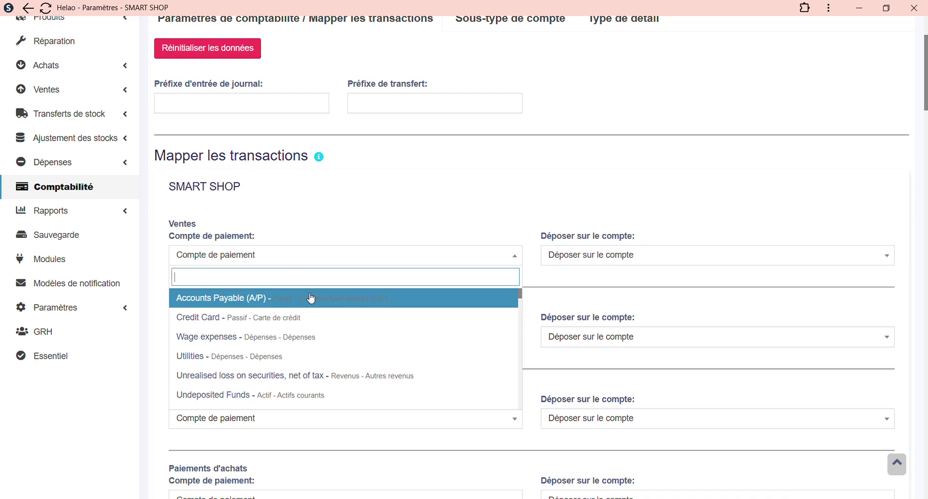
scroll(347, 327, "down", 6)
scroll(346, 326, "down", 2)
scroll(346, 348, "up", 8)
left_click(509, 228)
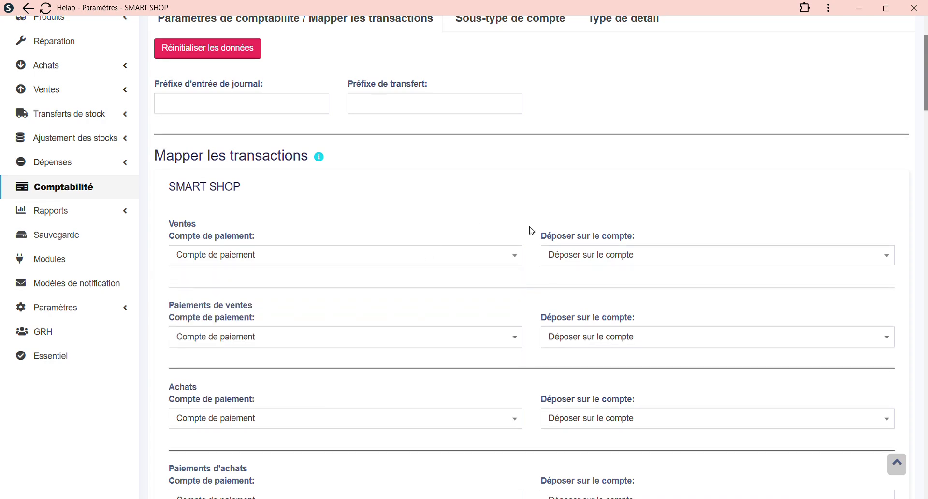
Step: Browse the accounts available as the SMART SHOP sales deposit account without selecting one
left_click(594, 255)
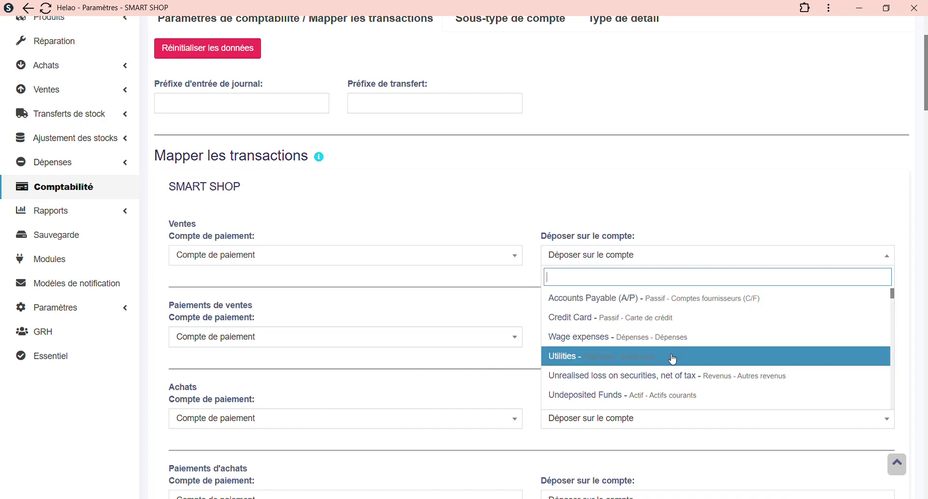
scroll(667, 364, "down", 1)
left_click(562, 254)
scroll(552, 243, "up", 1)
scroll(476, 269, "down", 2)
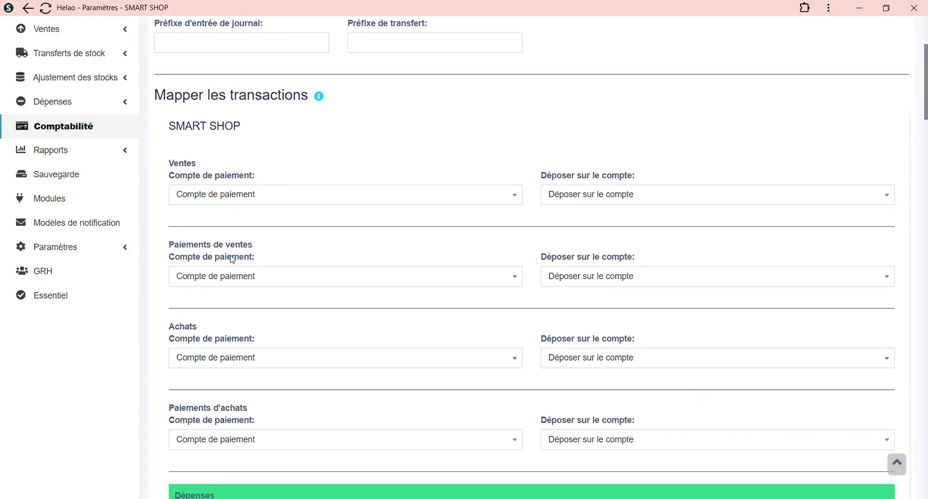
Step: Check the payment account and deposit account choices for SMART SHOP's Paiements de ventes without selecting any
left_click(232, 285)
scroll(323, 365, "down", 1)
left_click(503, 251)
left_click(623, 276)
left_click(544, 247)
Step: Set the payment account of SMART SHOP's general Dépenses mapping to Credit Card and check its deposit account choices
scroll(487, 285, "down", 2)
scroll(296, 265, "up", 1)
scroll(310, 273, "down", 1)
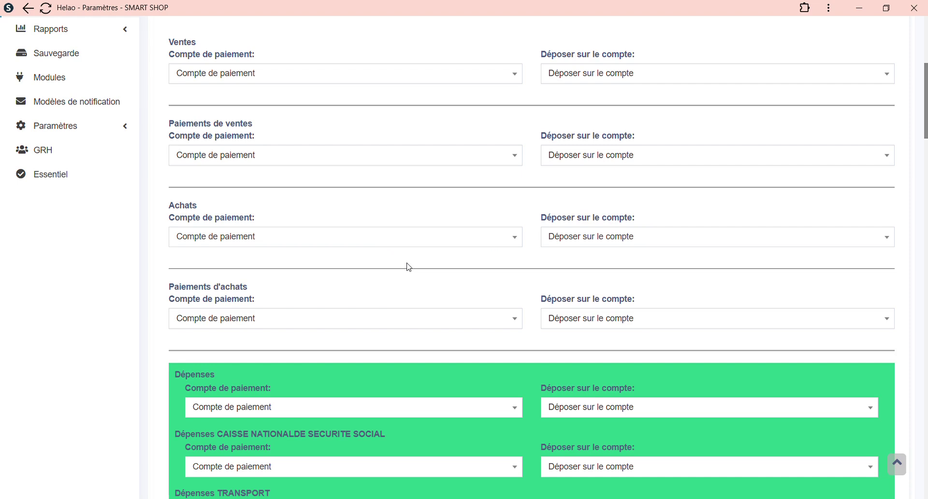
scroll(334, 300, "down", 1)
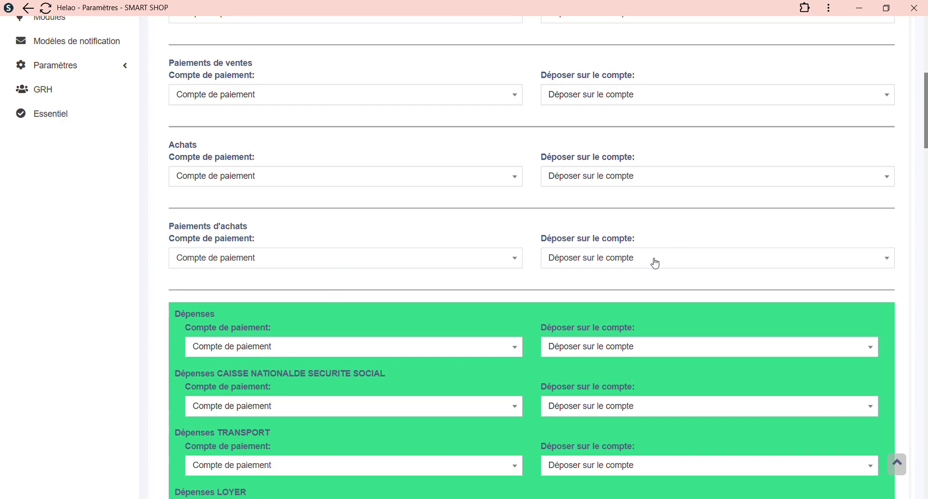
scroll(636, 262, "down", 2)
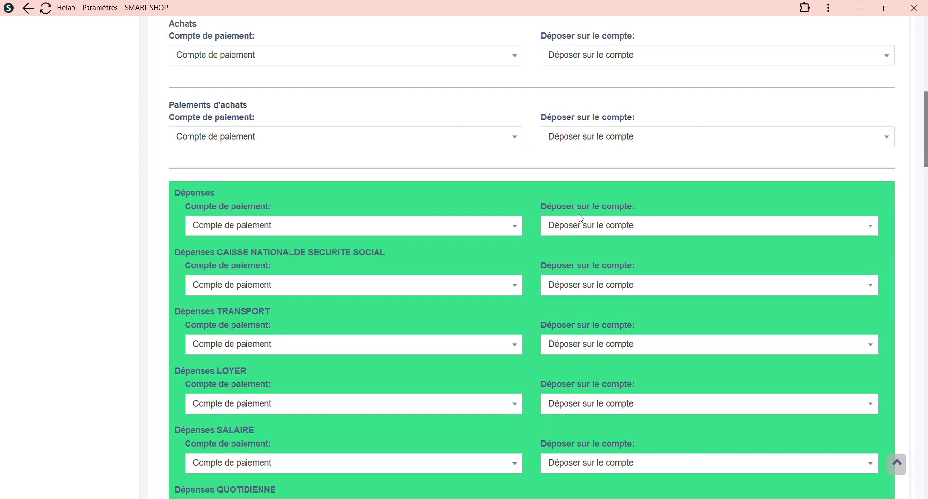
left_click(273, 235)
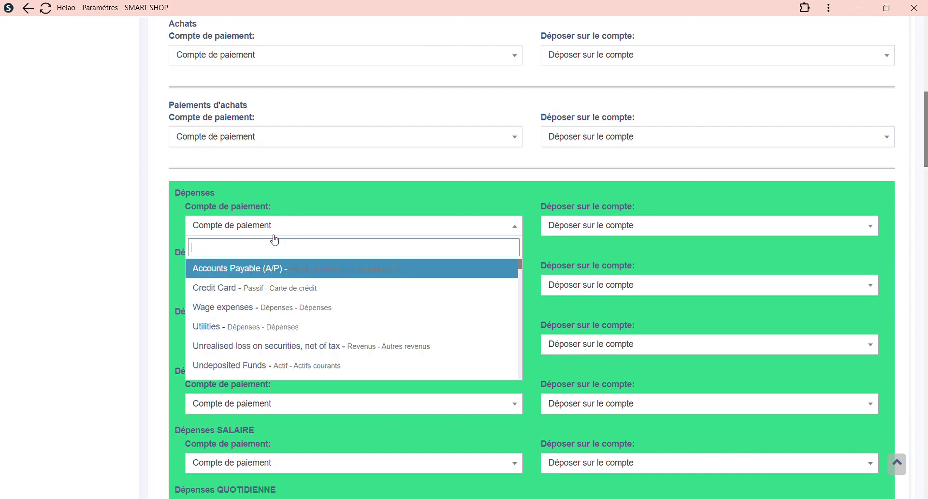
left_click(290, 288)
left_click(574, 232)
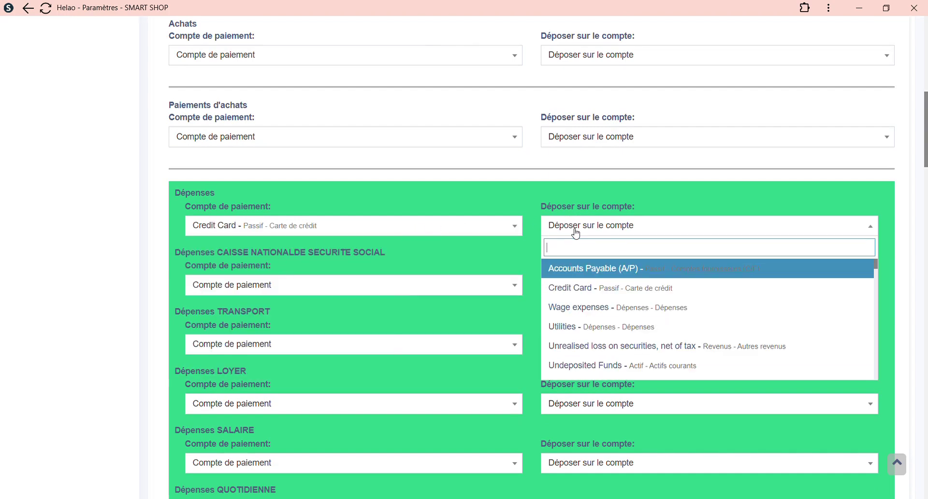
left_click(575, 233)
Step: Examine the SMART SHOP expense category mappings from CAISSE NATIONALDE SECURITE SOCIAL to Amendes et pénalités, then return to its sales mapping
scroll(265, 236, "down", 3)
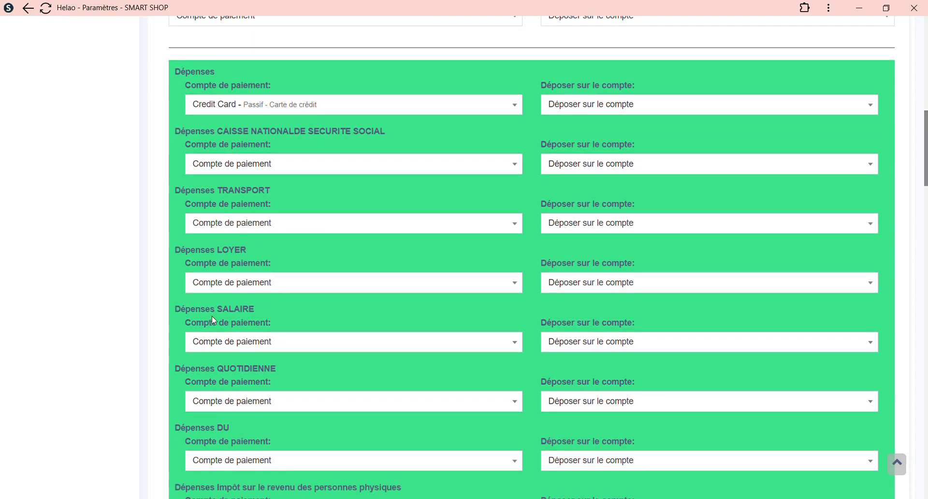
scroll(261, 321, "down", 1)
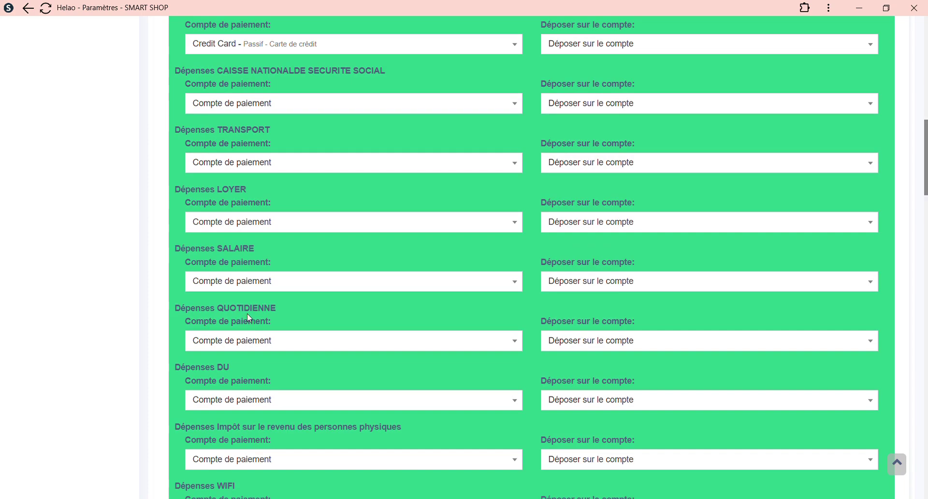
scroll(262, 316, "down", 4)
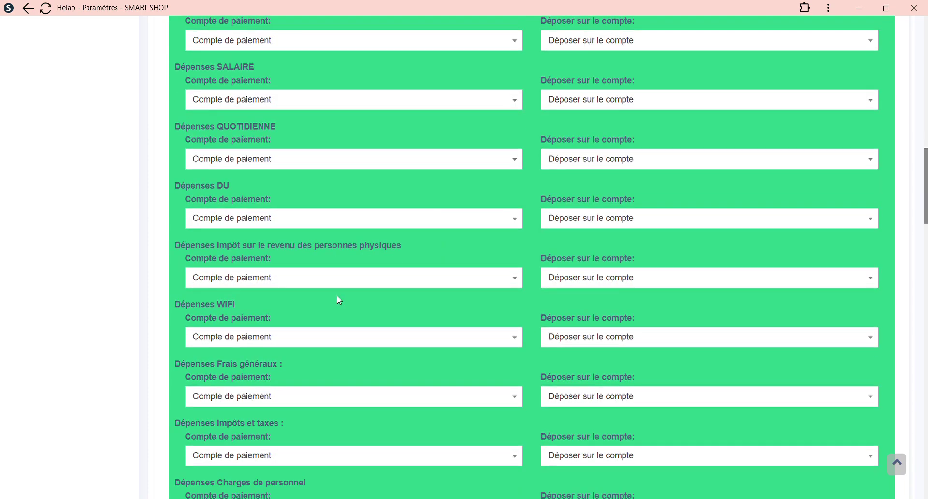
scroll(312, 299, "down", 5)
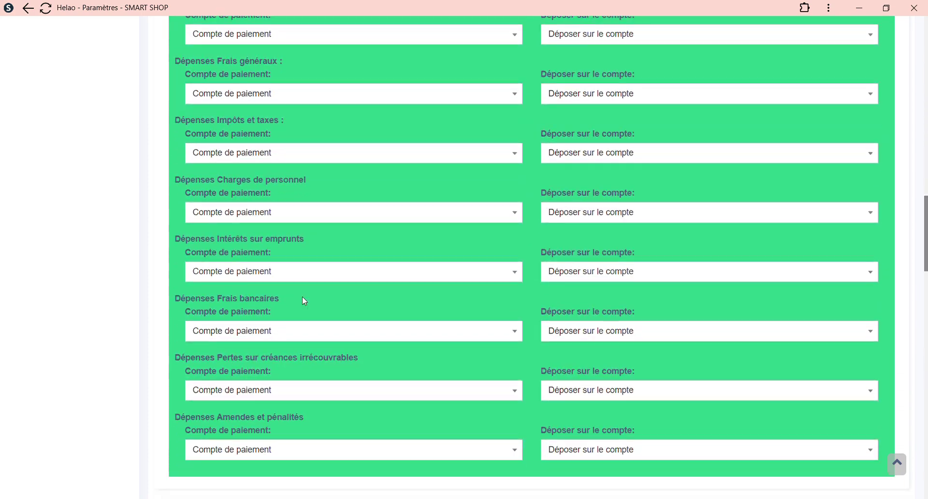
scroll(306, 303, "down", 3)
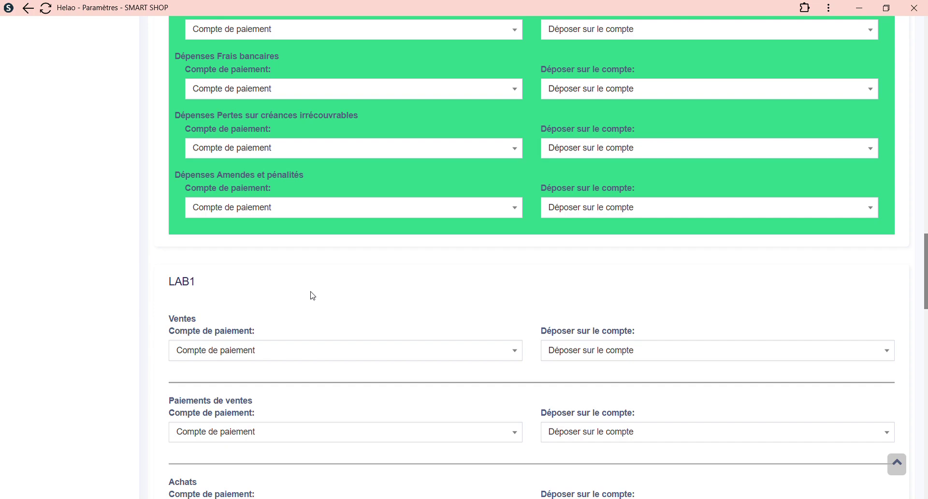
scroll(322, 276, "up", 16)
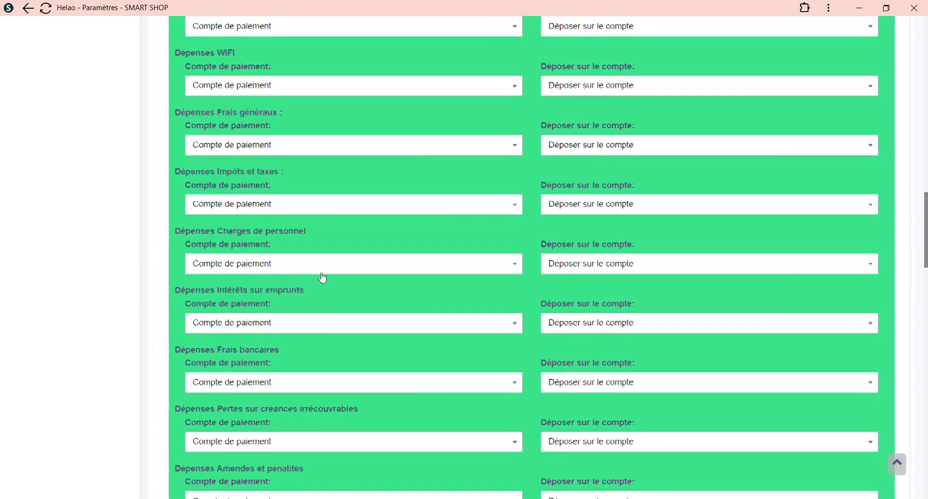
scroll(323, 219, "up", 3)
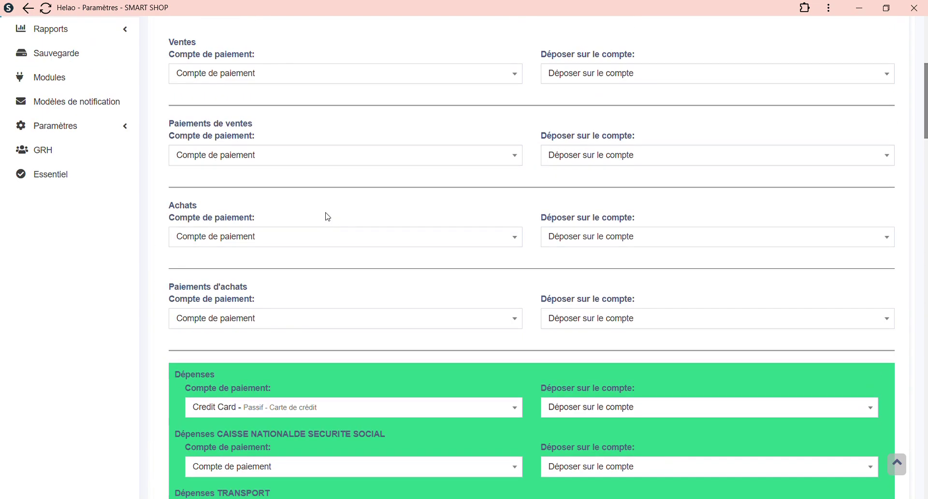
scroll(327, 216, "up", 4)
scroll(321, 242, "down", 2)
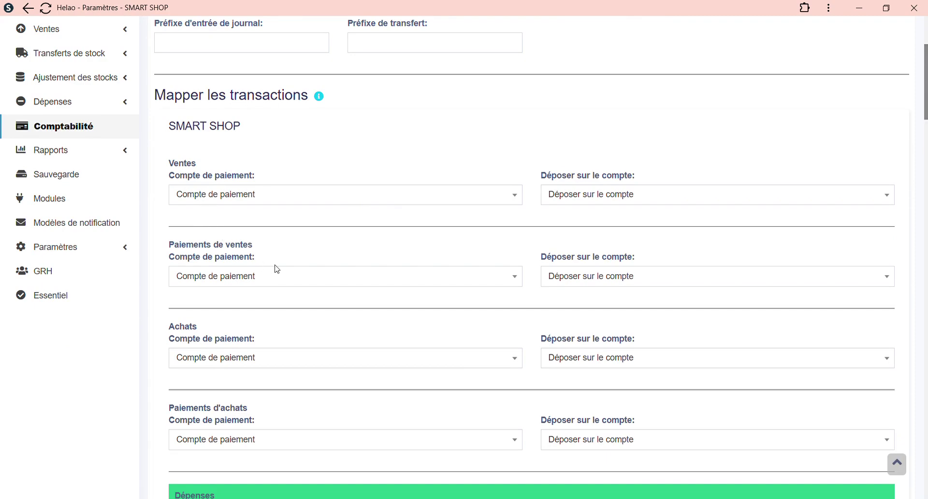
Step: Examine the LAB1 location's sales, purchase and expense mappings through to the Mettre à jour option at the page end
scroll(379, 251, "down", 12)
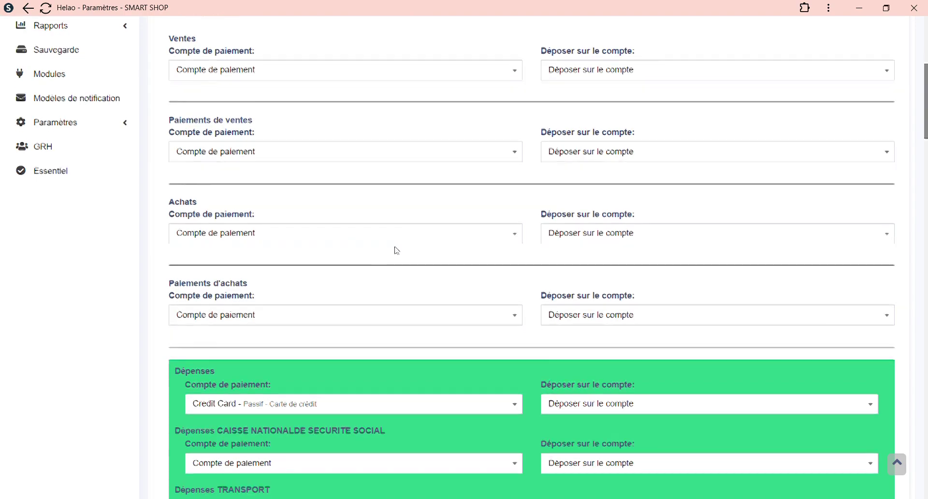
scroll(536, 258, "down", 16)
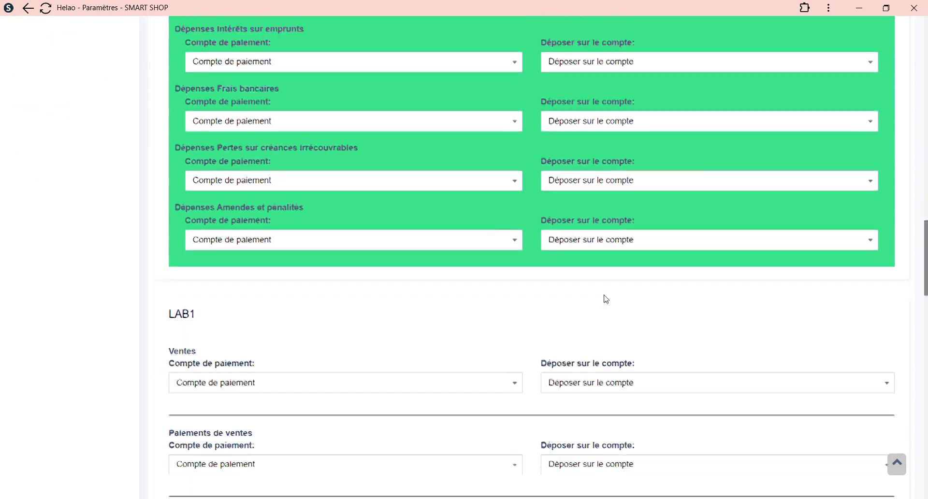
scroll(554, 288, "down", 6)
scroll(553, 288, "up", 5)
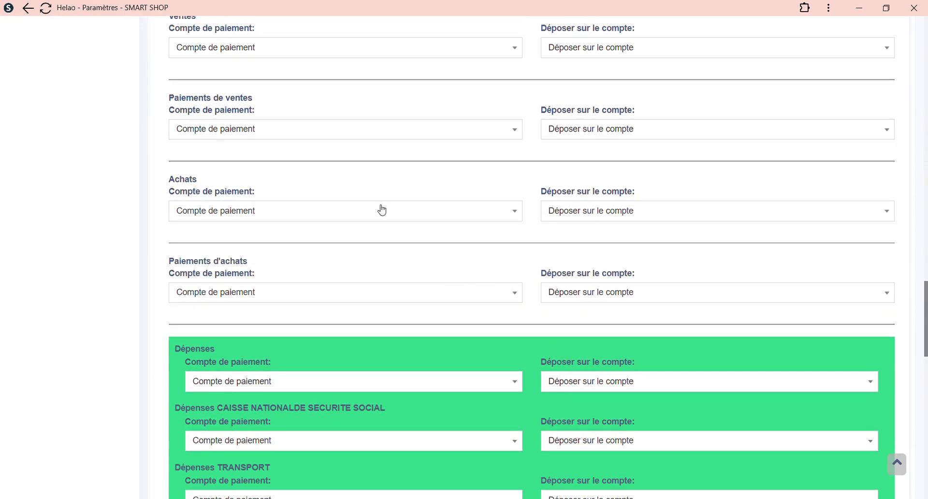
scroll(497, 196, "up", 3)
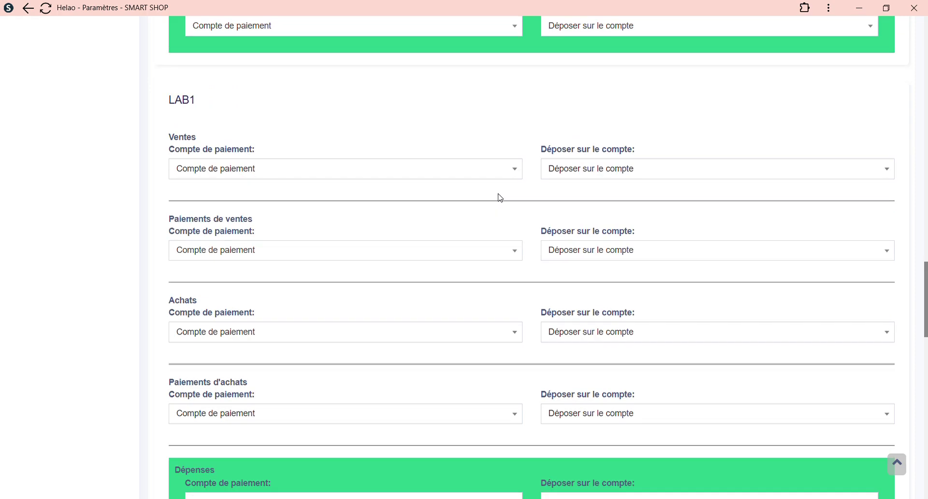
scroll(501, 198, "down", 5)
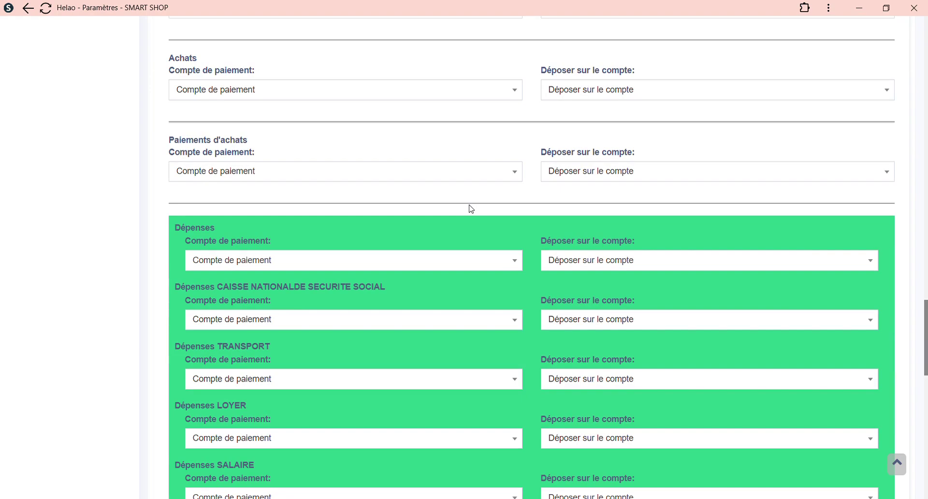
scroll(464, 222, "down", 15)
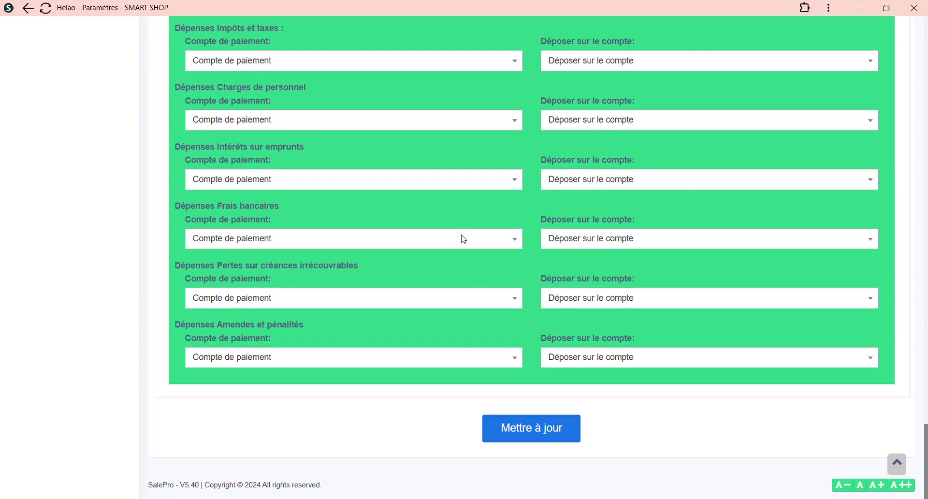
scroll(155, 271, "up", 4)
scroll(618, 200, "down", 4)
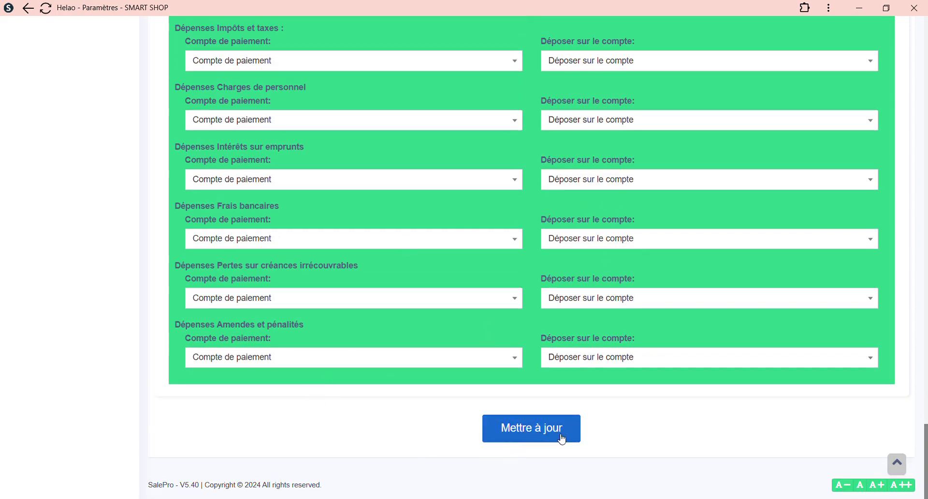
Step: Open the Sous-type de compte settings and review the listed account sub-types with their account types
scroll(767, 360, "up", 20)
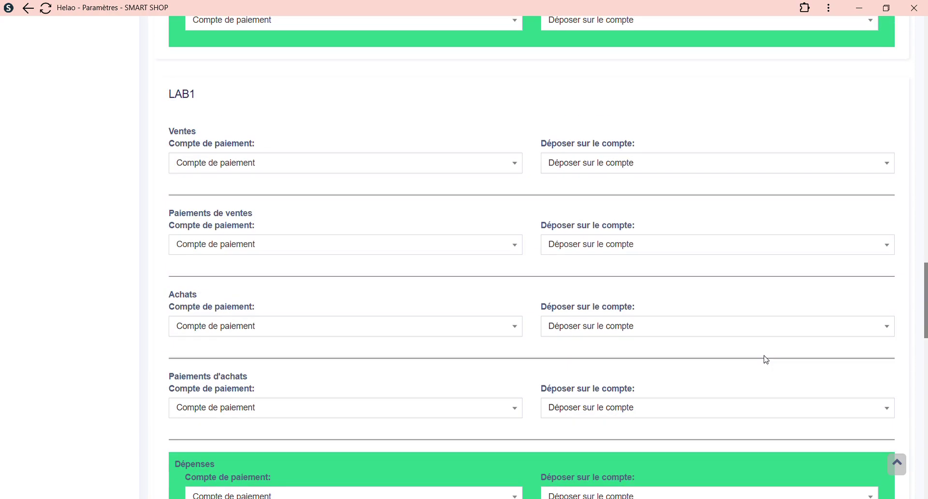
scroll(766, 359, "up", 5)
scroll(766, 360, "up", 8)
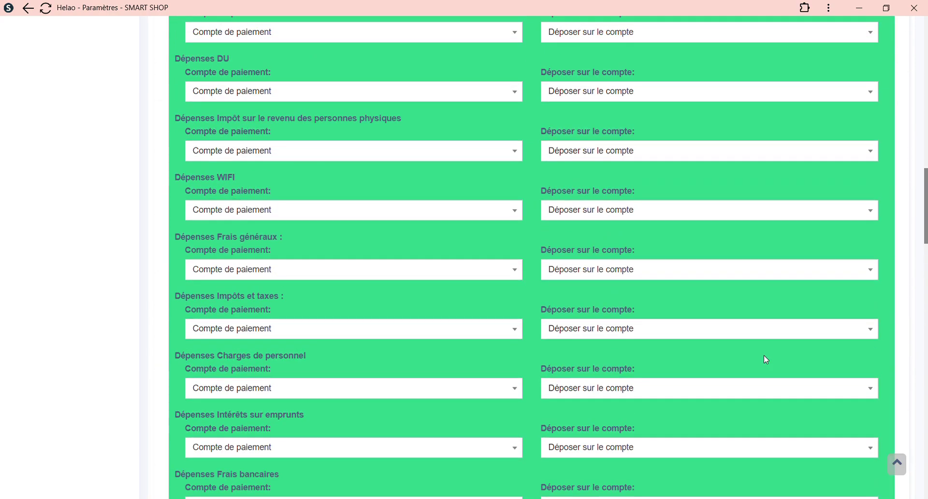
scroll(766, 360, "up", 5)
scroll(764, 358, "up", 5)
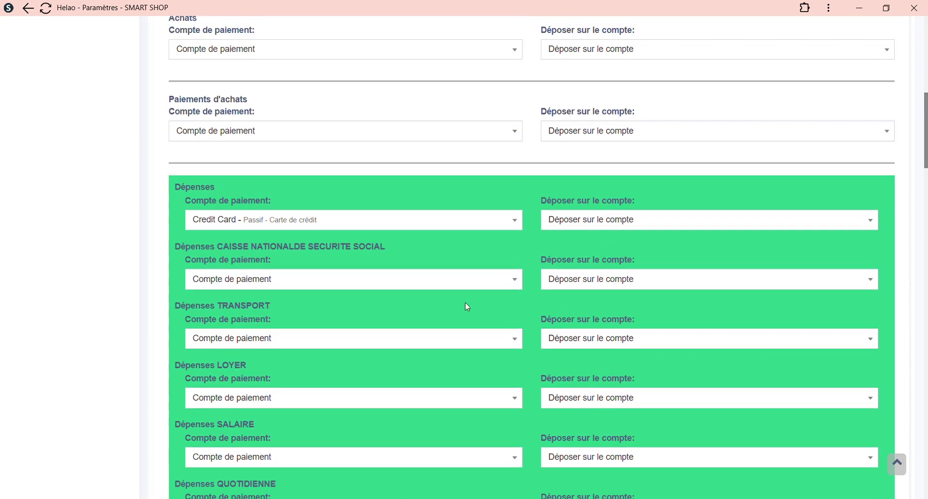
scroll(507, 314, "up", 4)
scroll(476, 281, "up", 7)
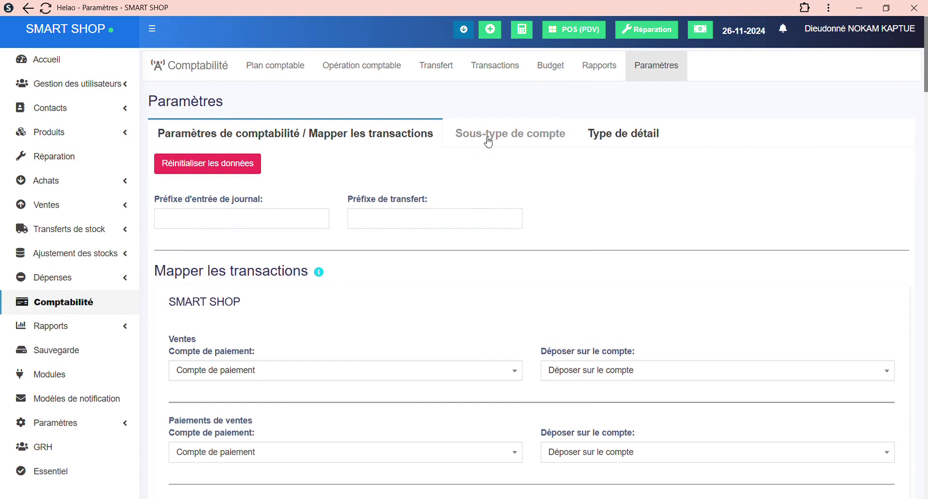
left_click(531, 140)
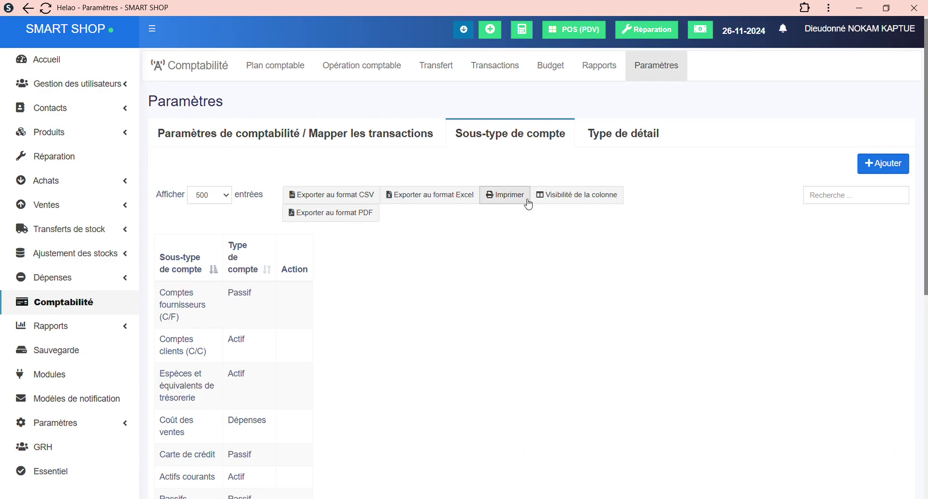
scroll(317, 201, "down", 1)
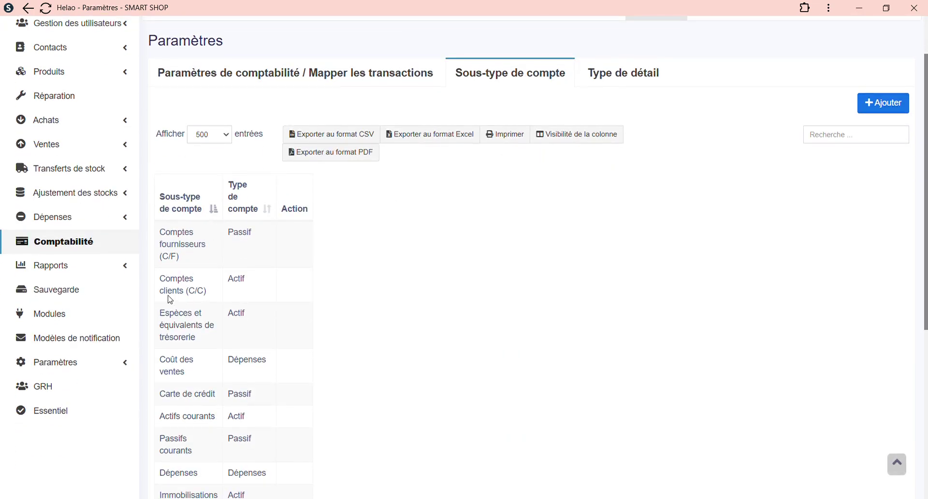
scroll(176, 307, "down", 5)
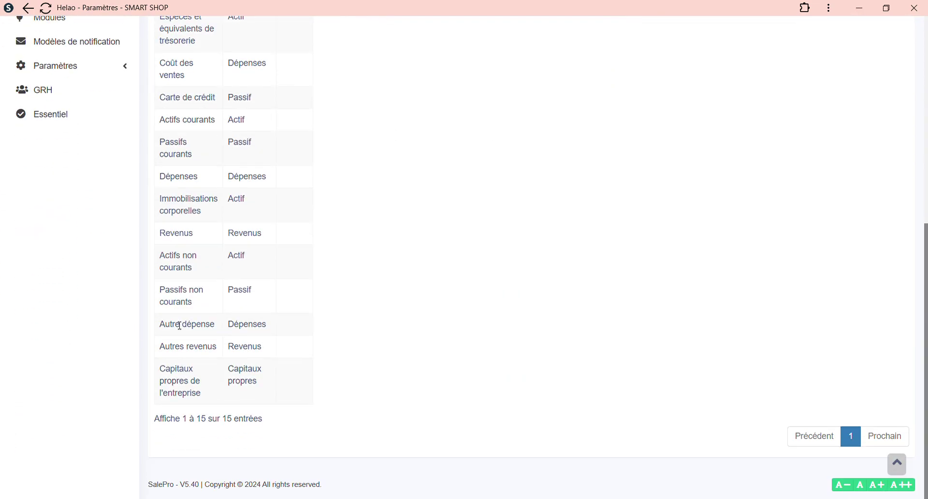
Step: Open the form for adding an account sub-type, check its name and account type fields, and close it without saving
scroll(230, 334, "up", 6)
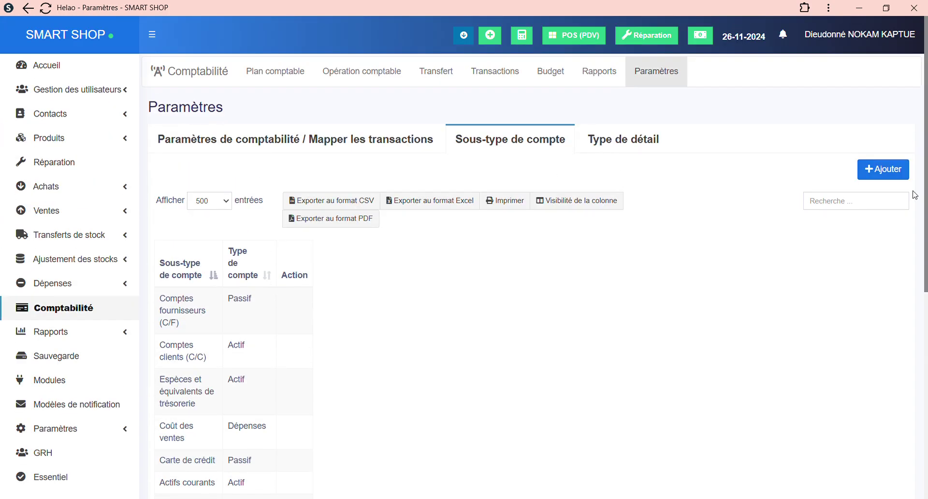
left_click(878, 177)
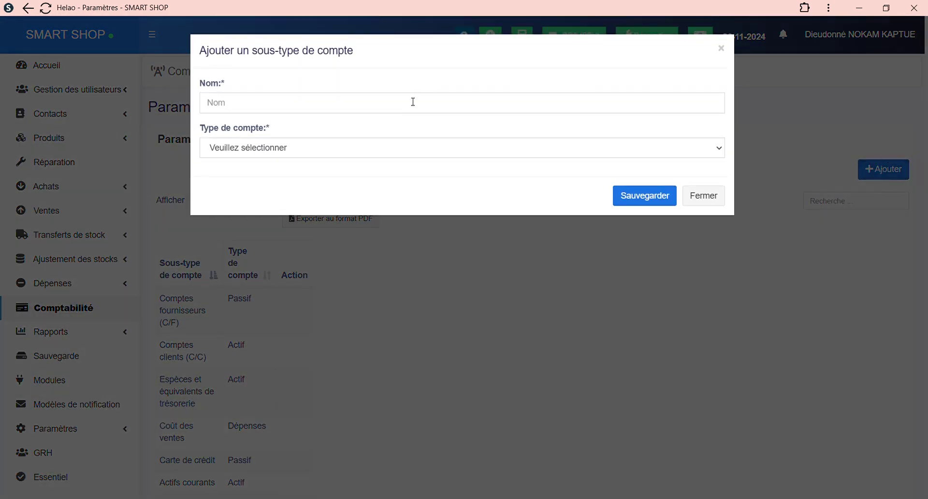
left_click(359, 158)
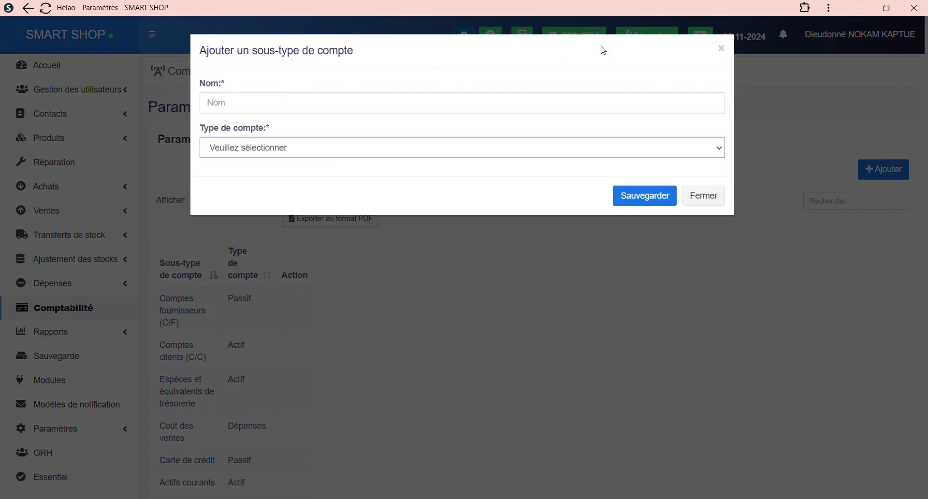
left_click(722, 48)
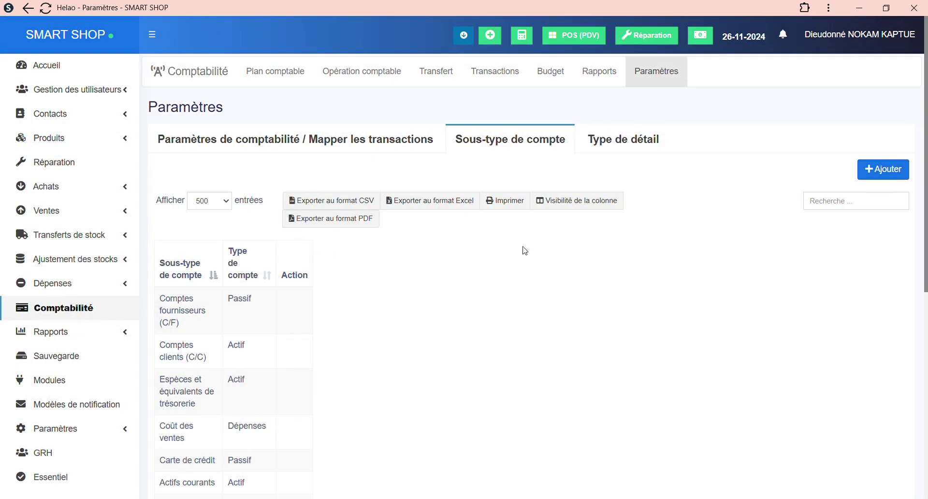
Step: Open the Type de détail settings and review the listed detail types with their parent types and descriptions
left_click(621, 150)
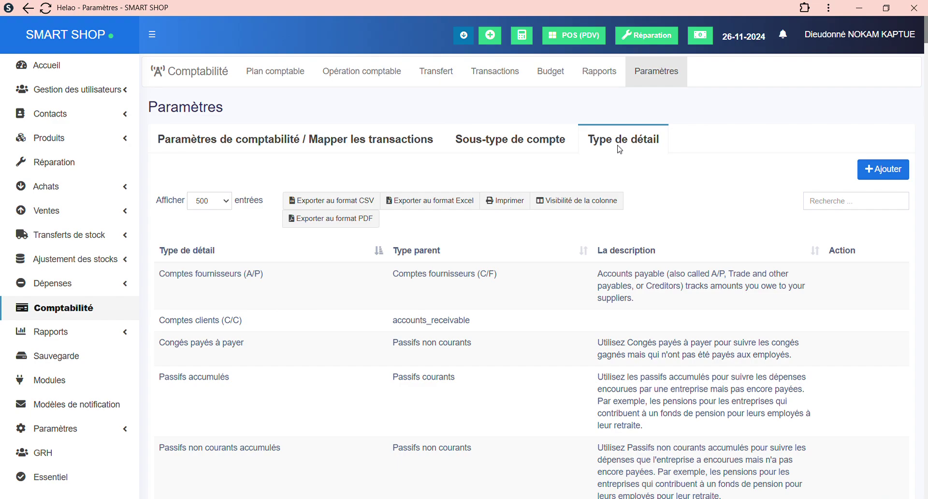
scroll(435, 268, "down", 13)
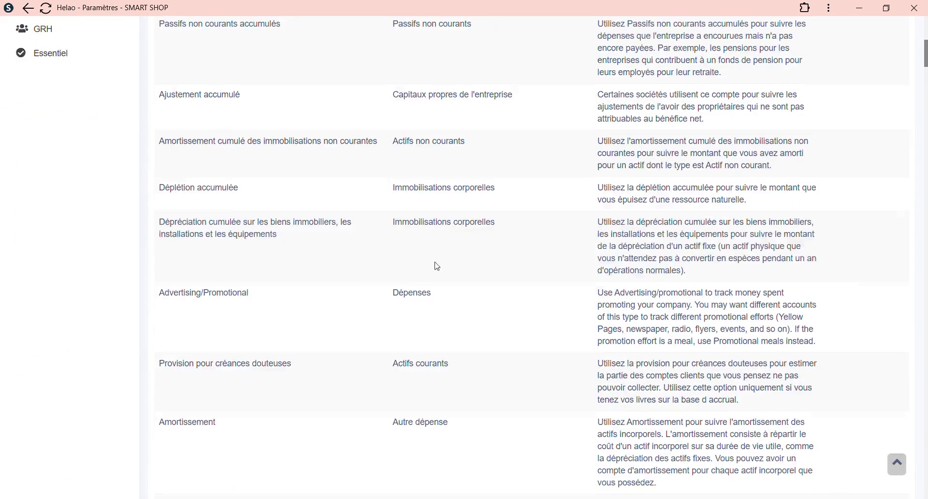
scroll(616, 277, "up", 12)
scroll(616, 276, "up", 2)
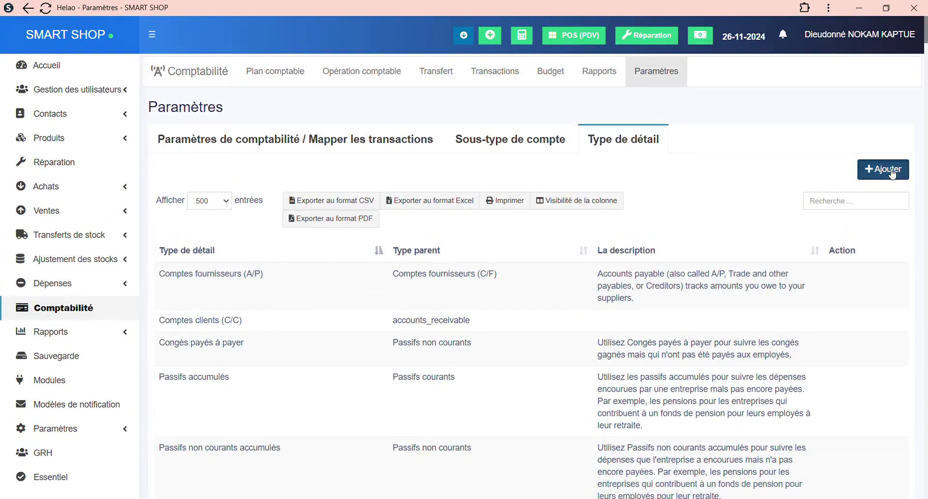
Step: Open the form for adding a detail type, check its name, parent type and description fields, and close it without saving
left_click(868, 170)
left_click(314, 107)
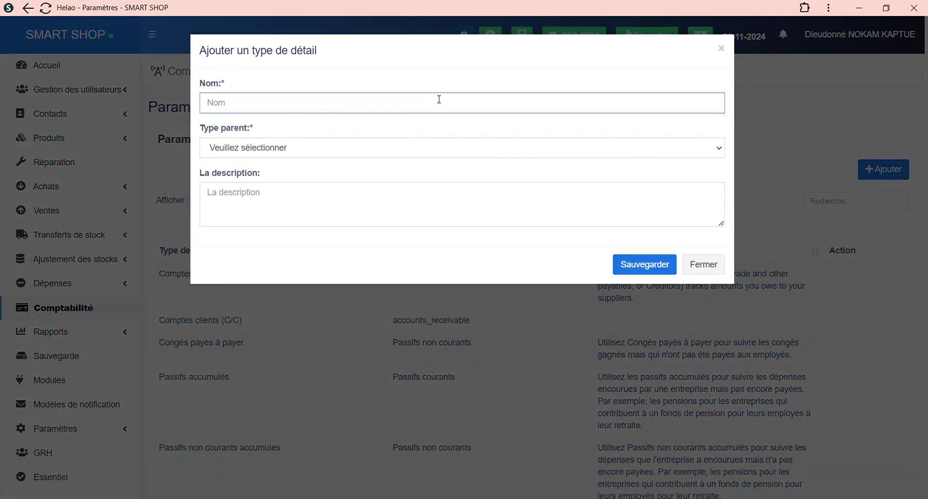
left_click(436, 151)
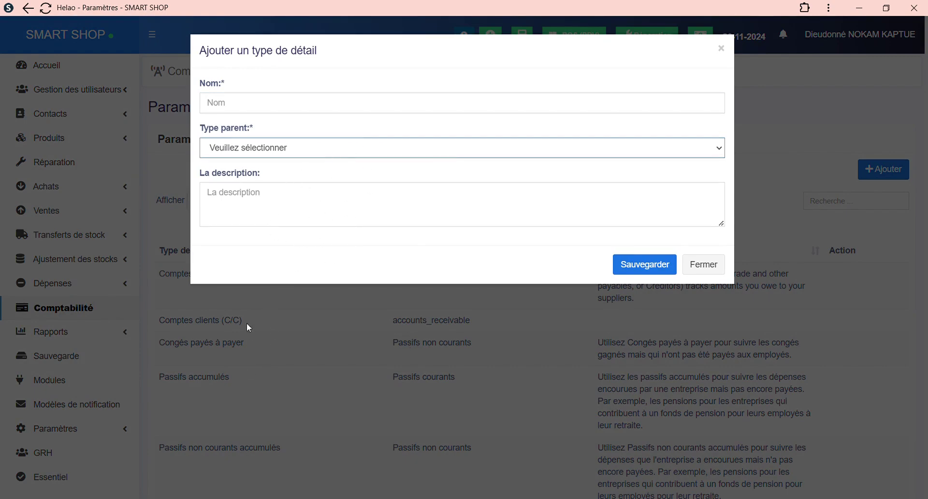
left_click(388, 103)
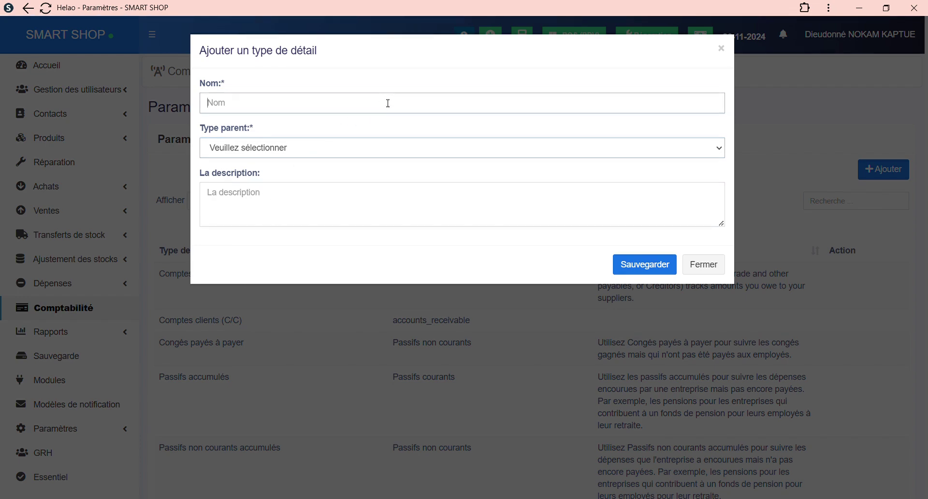
left_click(223, 204)
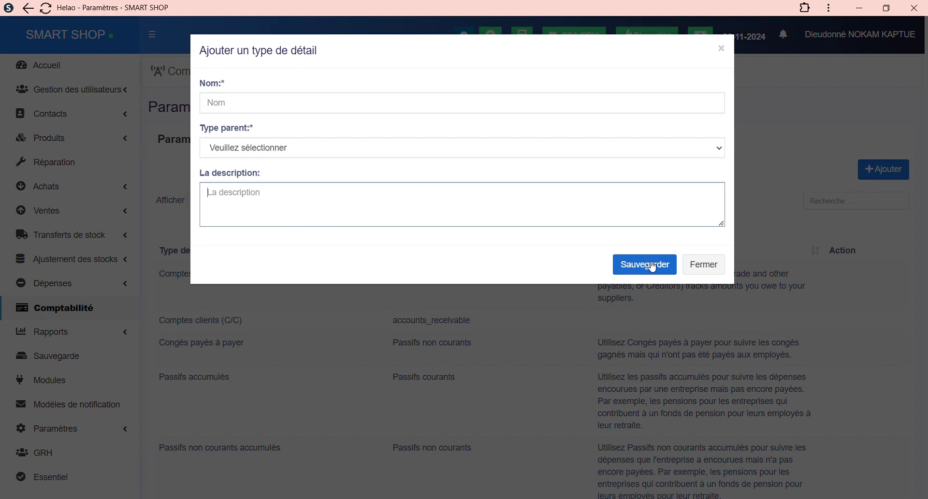
left_click(702, 265)
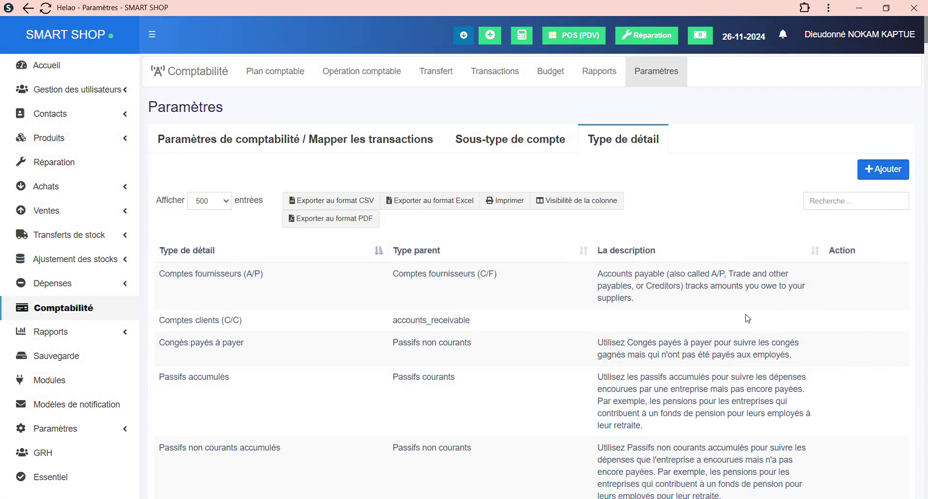
Step: Look over the start of the detail type list once more and return to the Comptabilité overview page
scroll(724, 307, "down", 2)
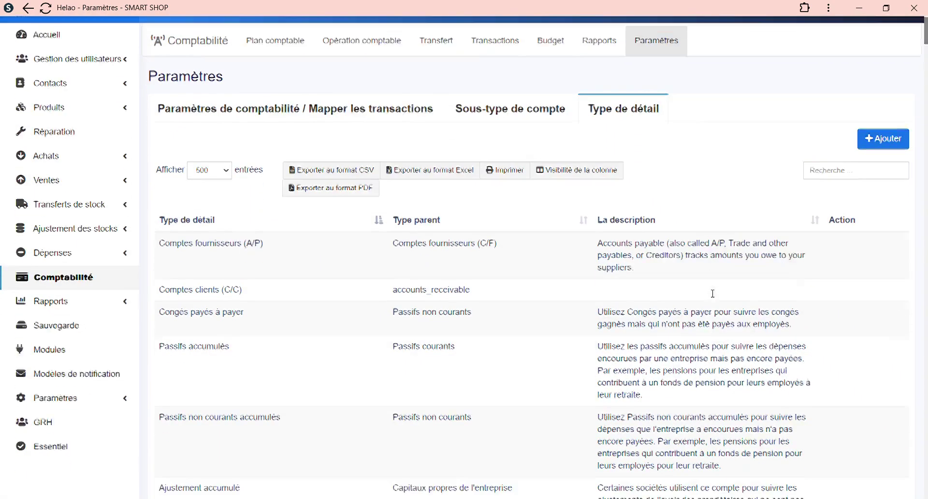
scroll(701, 297, "up", 2)
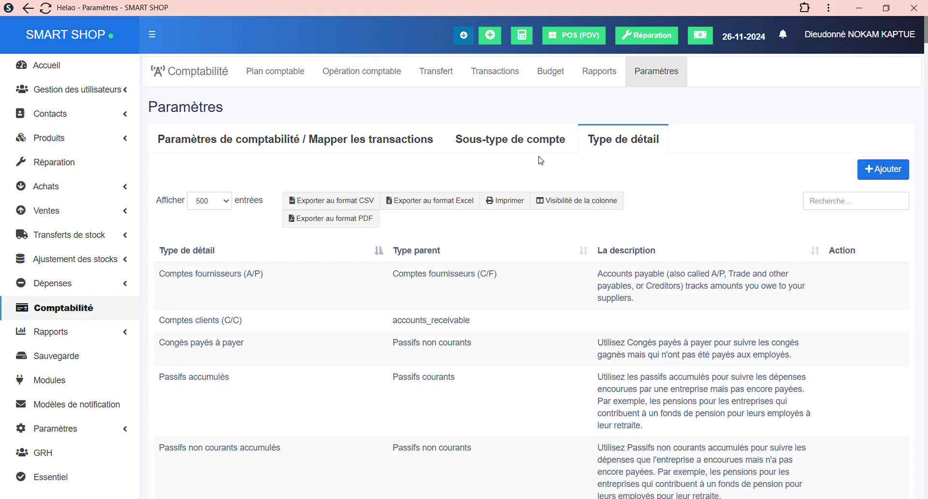
scroll(551, 179, "down", 1)
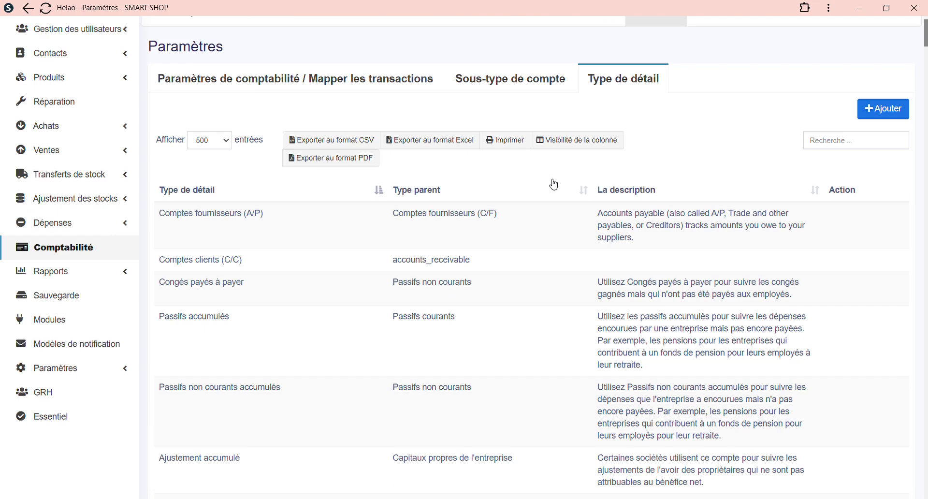
scroll(554, 184, "up", 1)
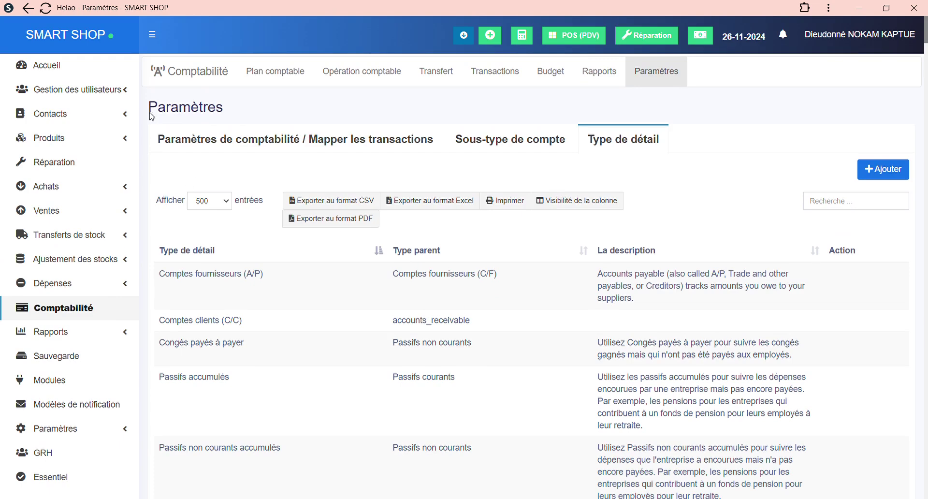
left_click(194, 72)
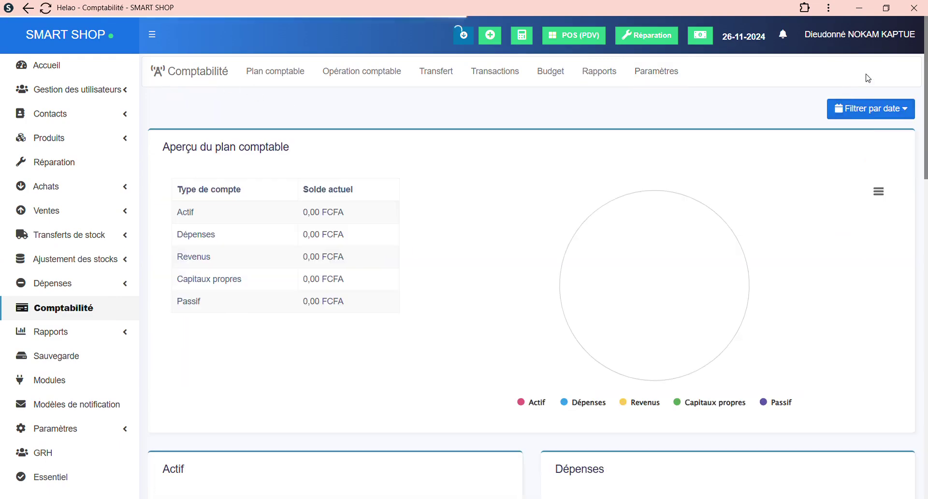